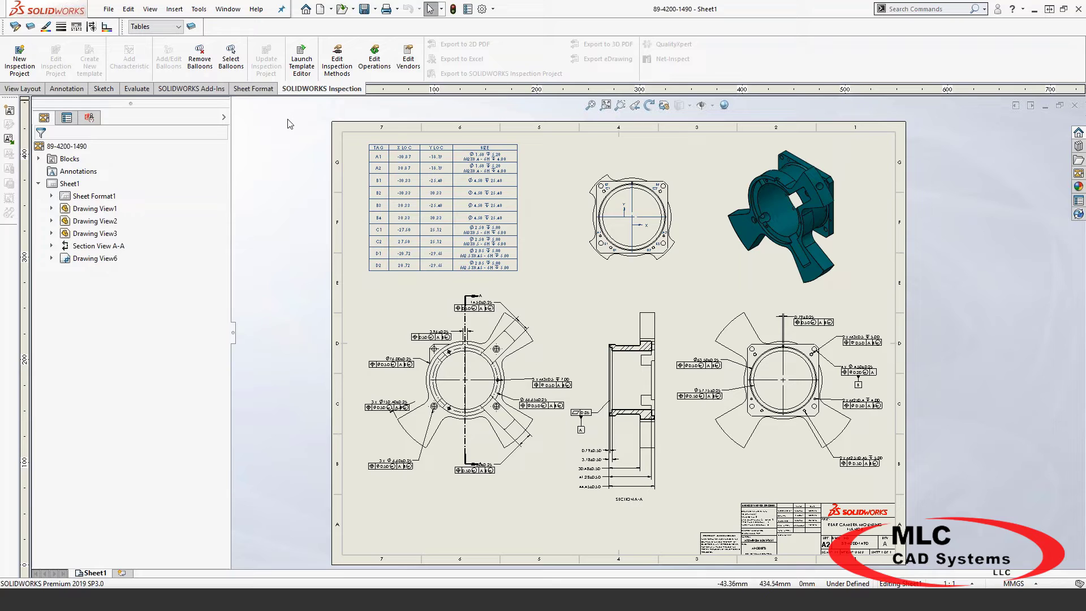
Start a new inspection project from the Default.swidot template.
left_click(22, 65)
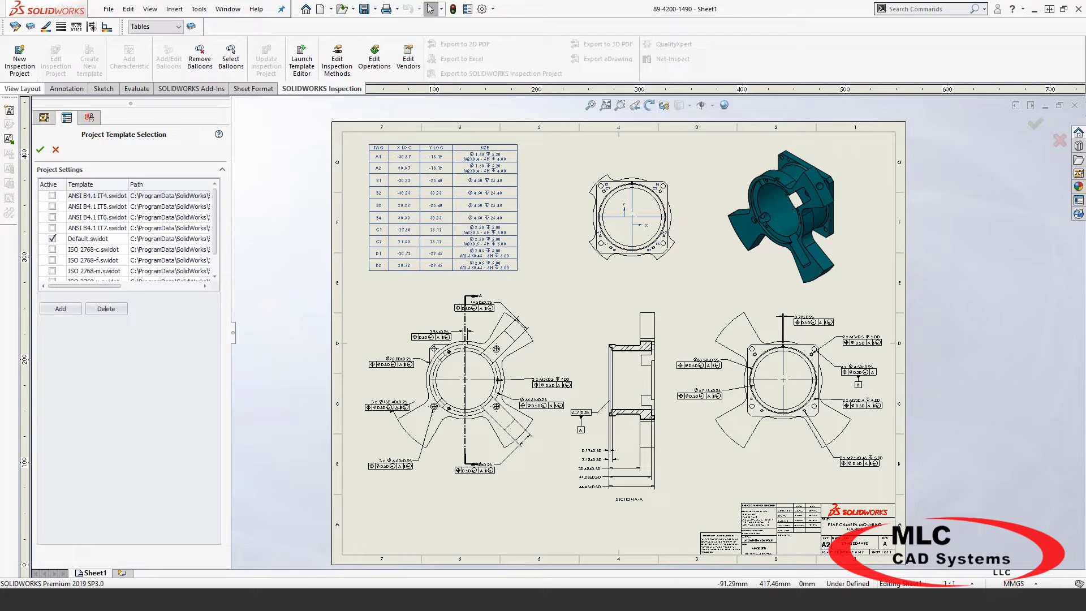
left_click(40, 149)
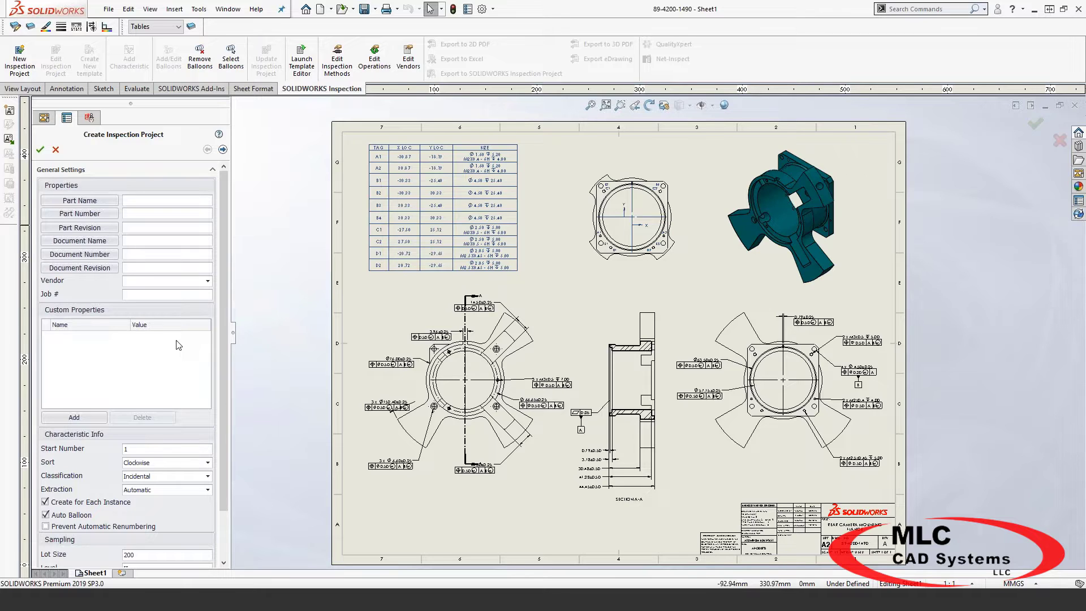
left_click(136, 199)
type("asdfd")
key("BackSpace")
key("BackSpace")
key("BackSpace")
key("BackSpace")
key("BackSpace")
key("BackSpace")
Link the part name to the model's DWG_TITLE custom property and the part number to its NEXT_ASSY property.
left_click(103, 203)
left_click(208, 37)
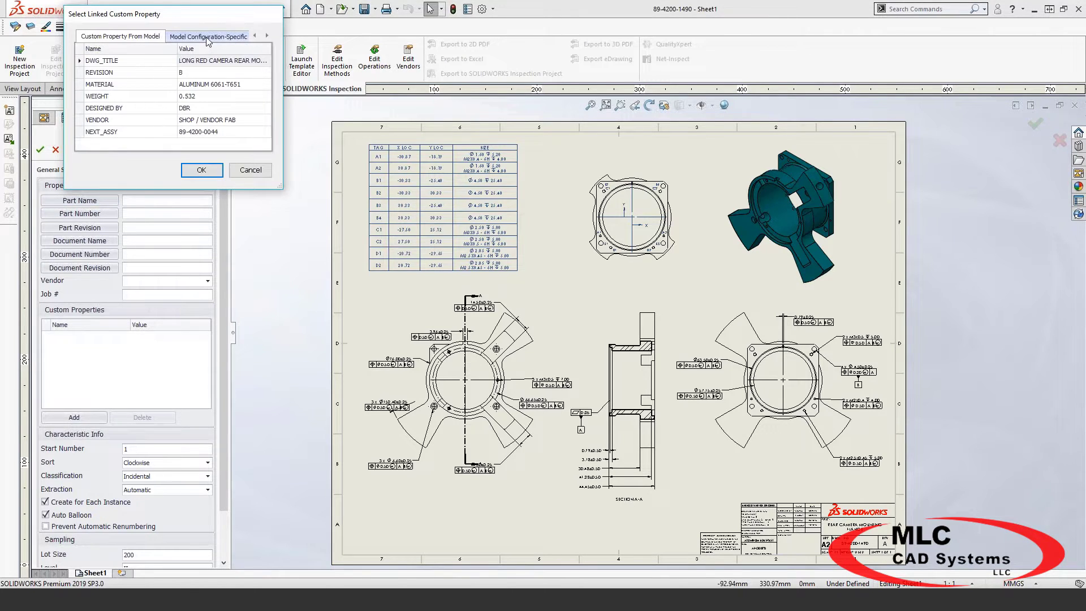
double_click(216, 64)
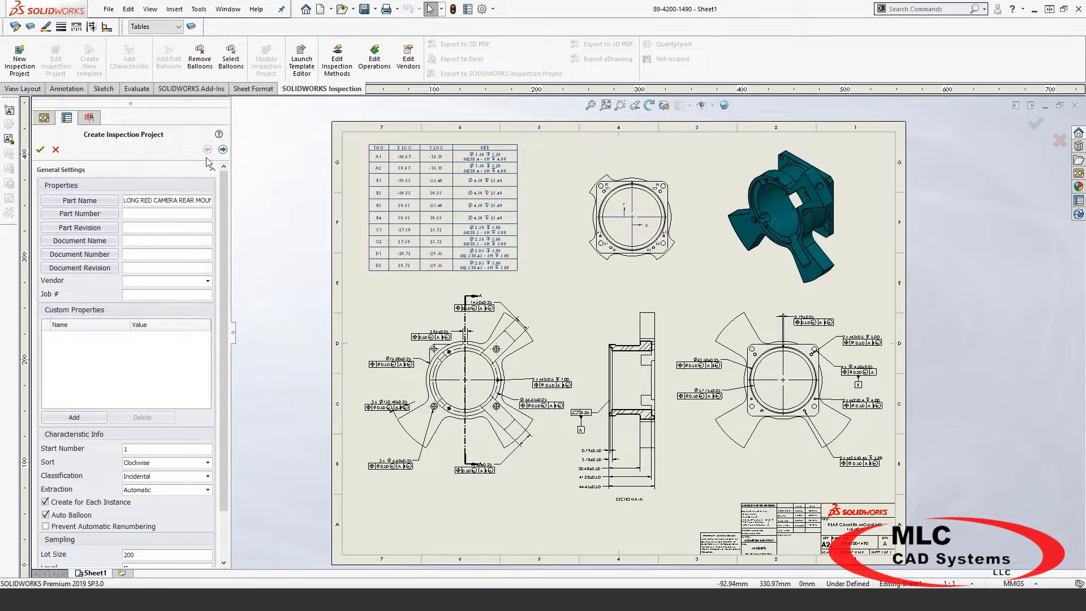
left_click(102, 213)
left_click(213, 38)
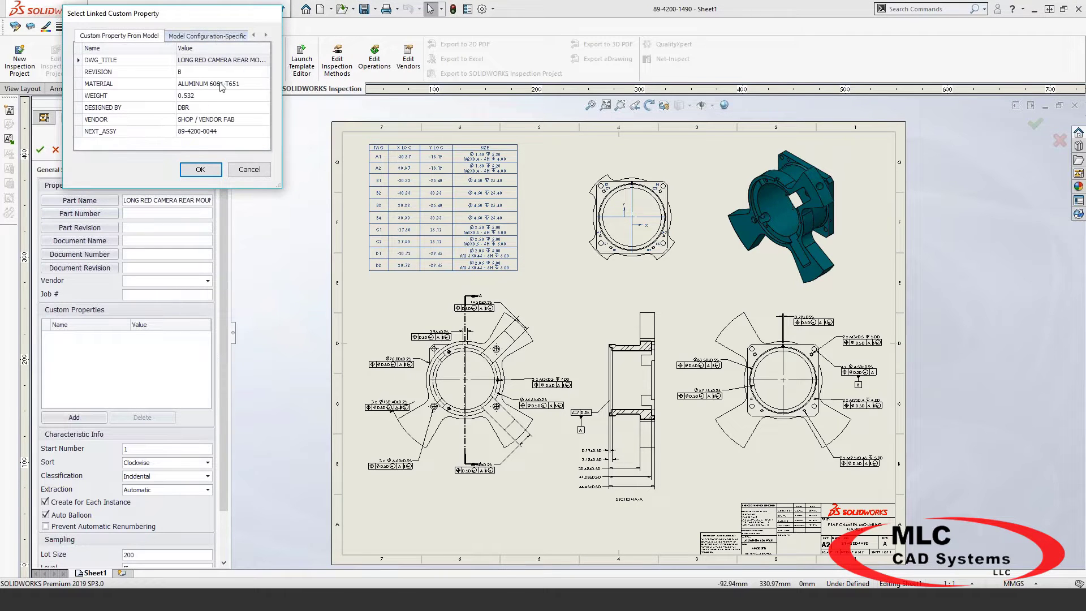
double_click(216, 133)
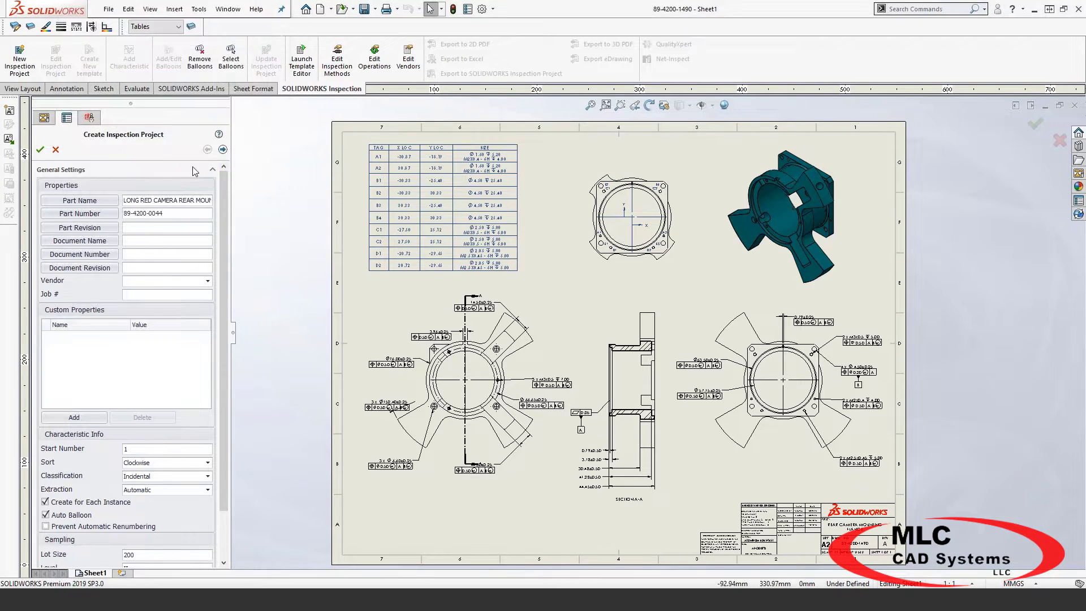
Link the part revision to the model's REVISION custom property.
left_click(79, 227)
left_click(215, 38)
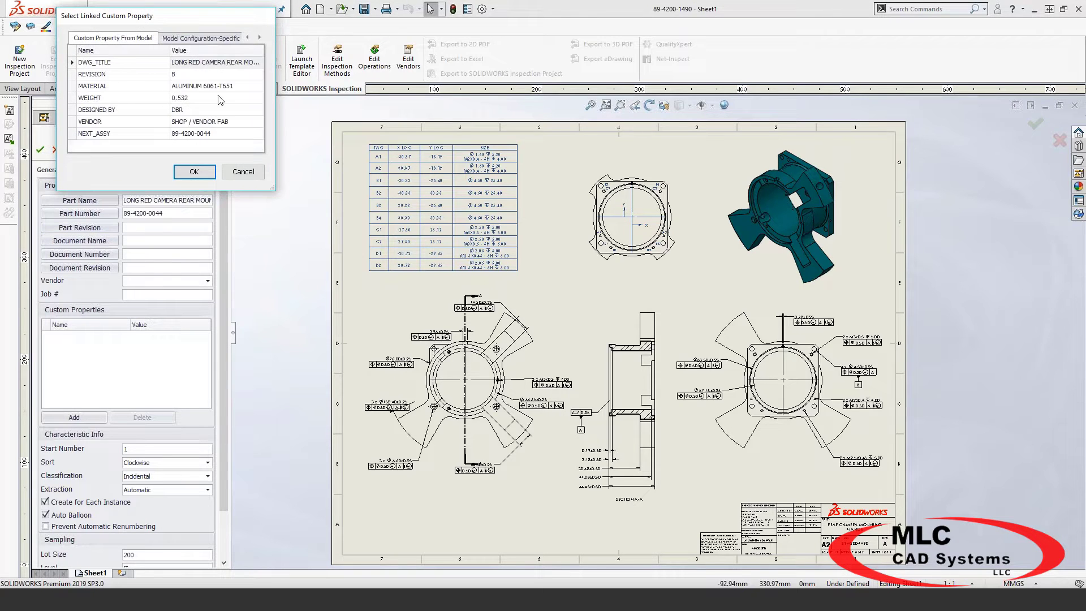
double_click(188, 74)
Link the document name to the drawing's Project custom property, Rear Camera - Long.
left_click(102, 241)
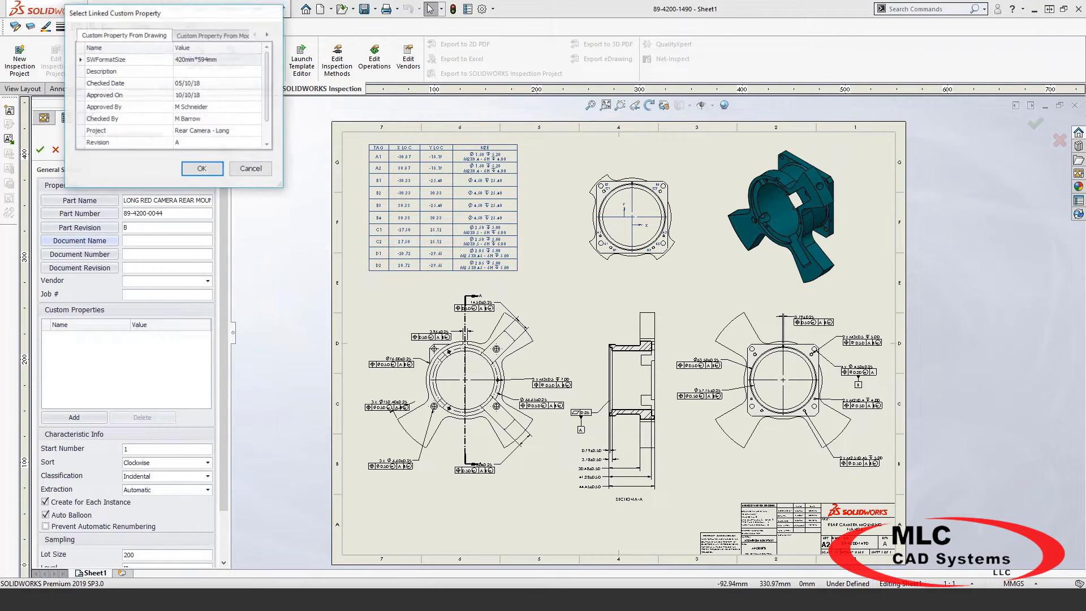
scroll(205, 109, "down", 1)
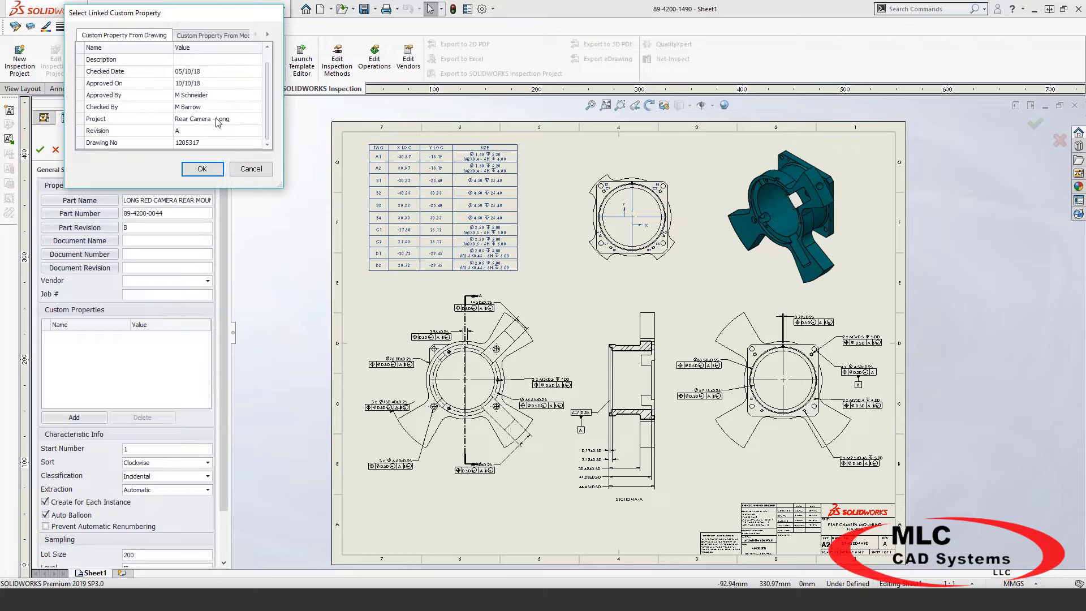
double_click(220, 119)
Link the document number to the drawing's Drawing No property and the document revision to its Revision property.
left_click(113, 258)
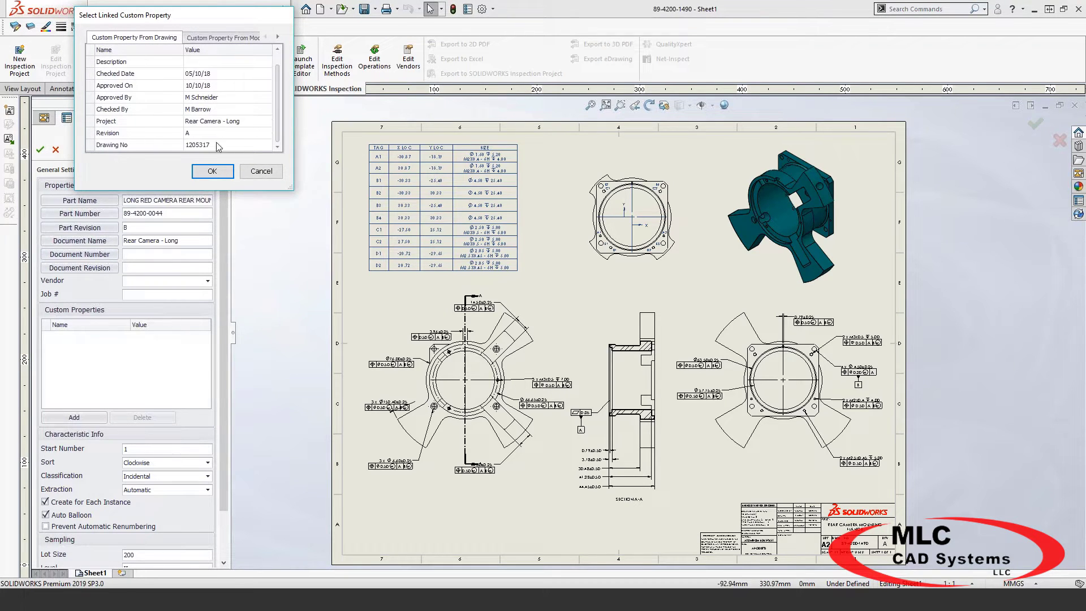
double_click(219, 145)
left_click(79, 268)
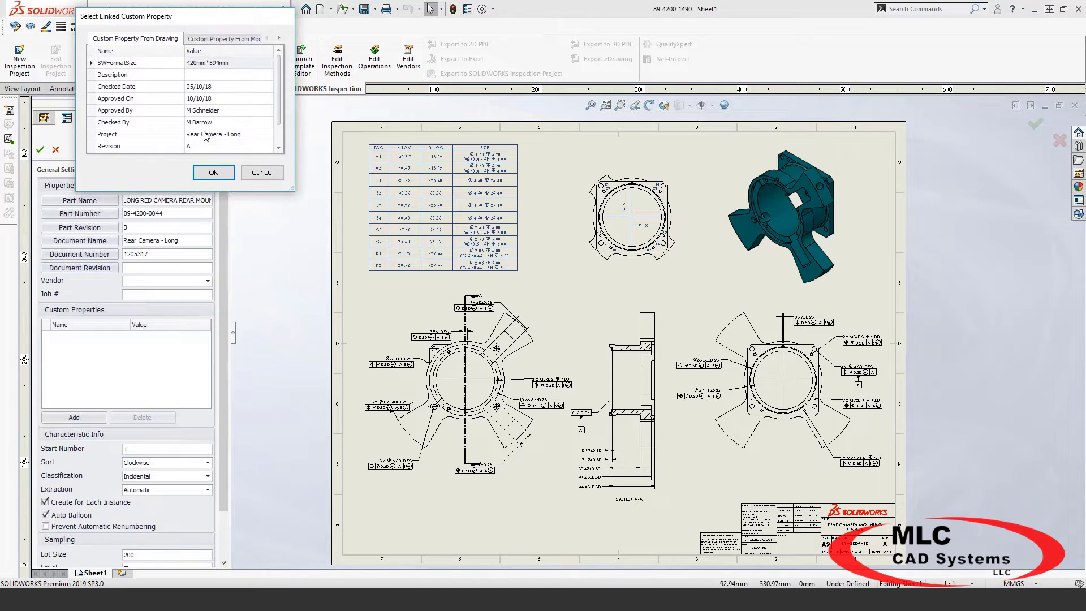
double_click(203, 136)
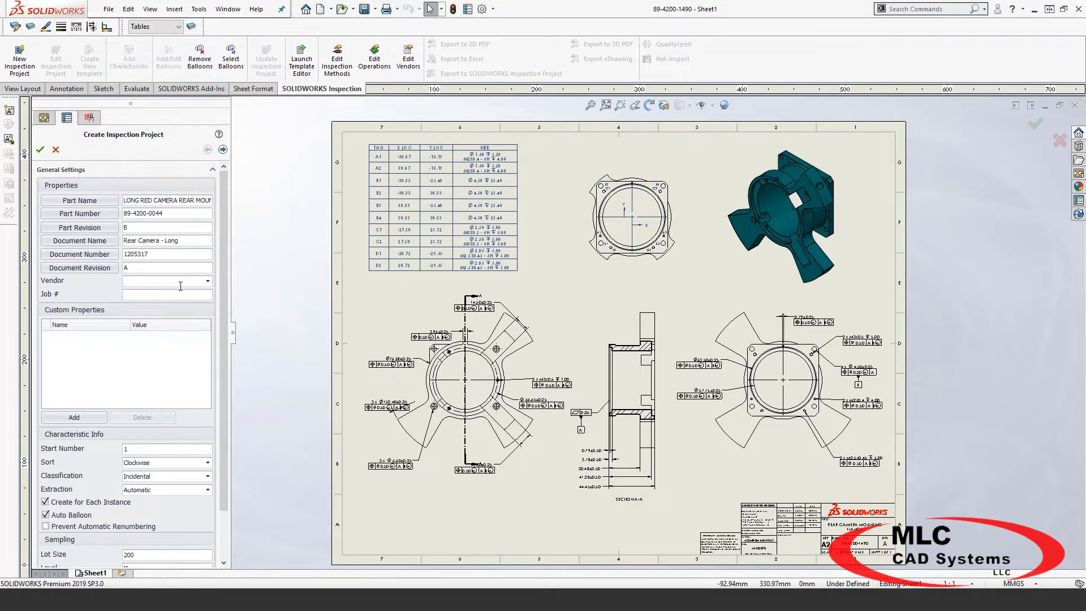
Choose ACME as the vendor and enter 12531708 as the job number.
left_click(205, 281)
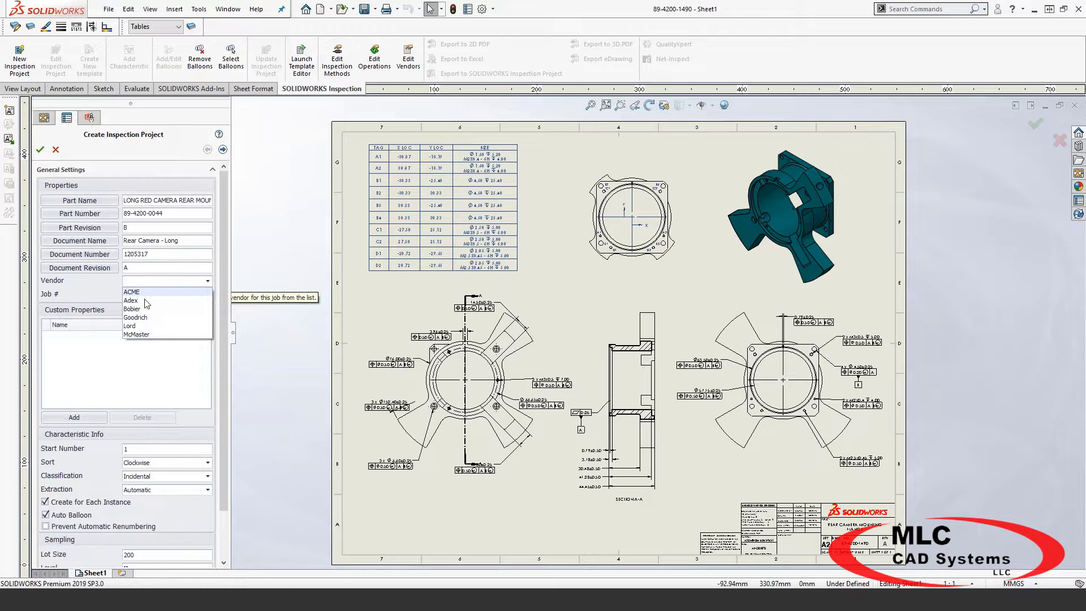
left_click(131, 292)
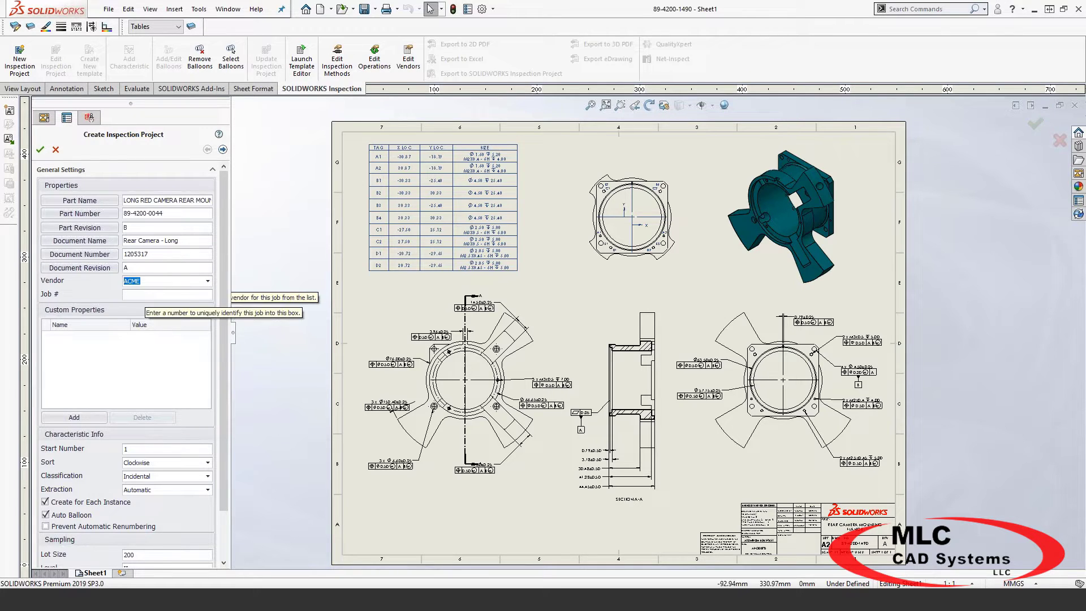
left_click(131, 294)
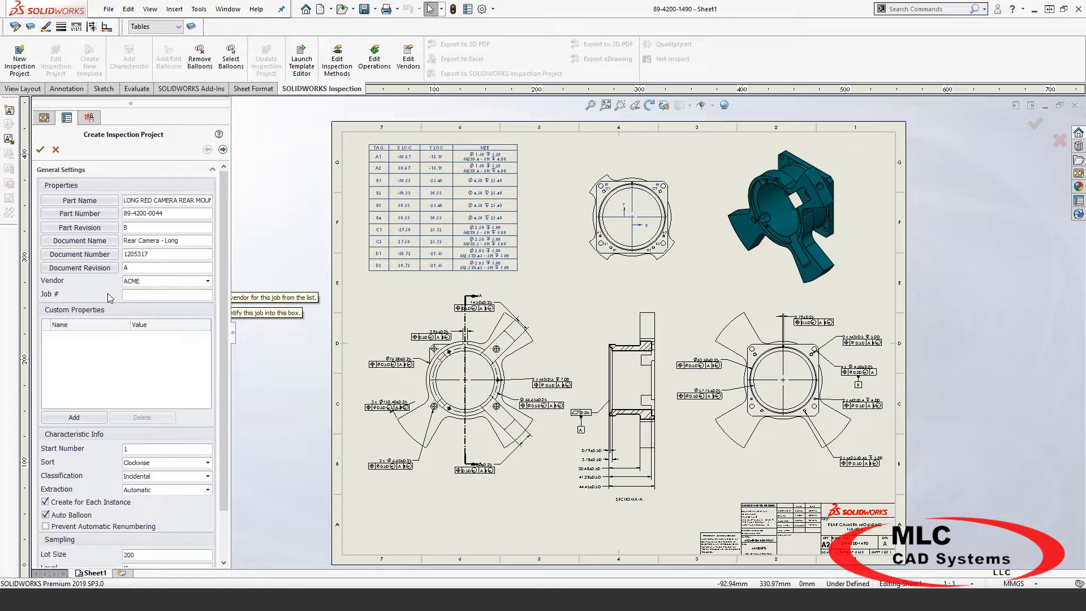
type("12531708")
Add a Material custom property to the inspection project and link its value to the model's MATERIAL property, ALUMINUM 6061-T651.
left_click(71, 417)
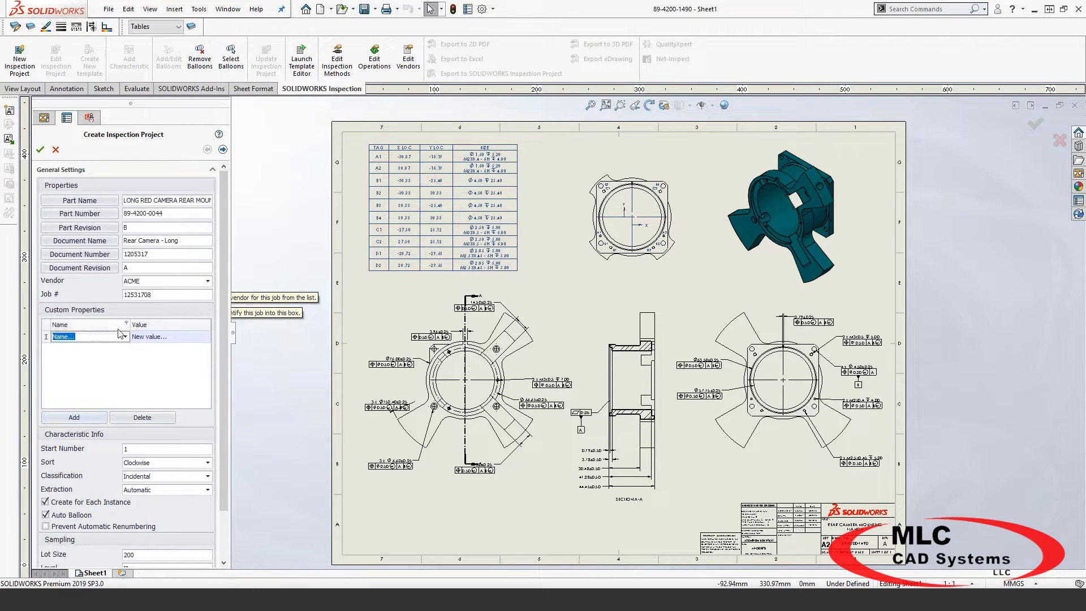
left_click(124, 337)
scroll(98, 373, "down", 4)
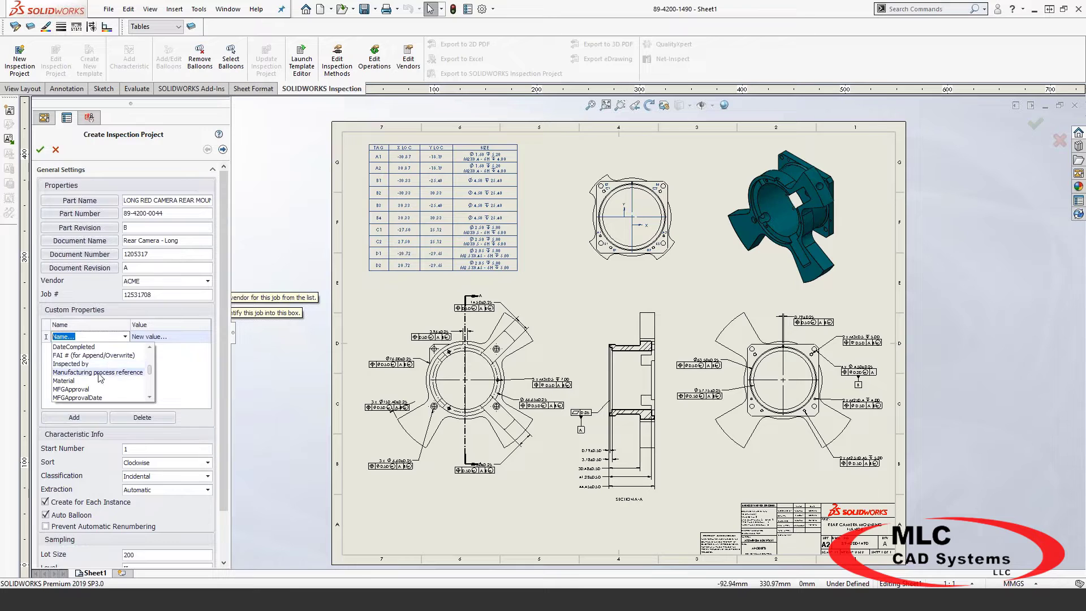
left_click(97, 380)
left_click(204, 337)
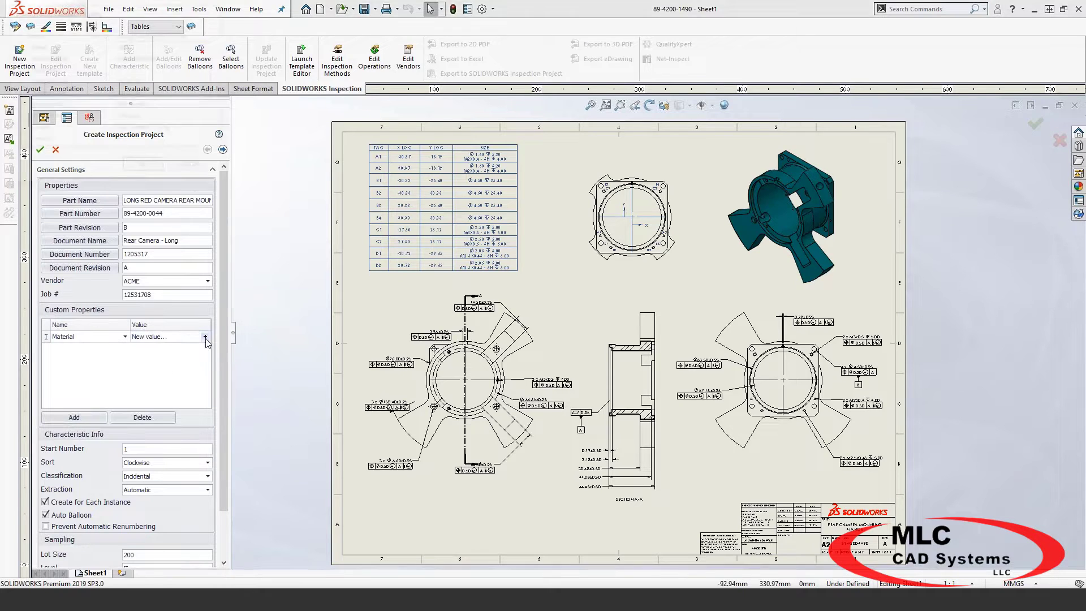
left_click(163, 34)
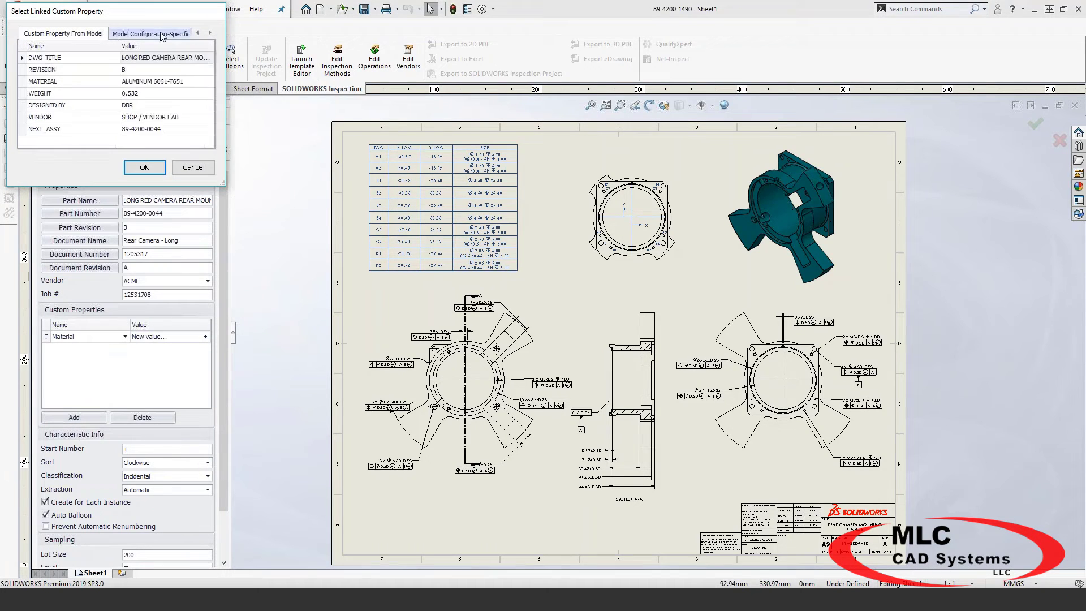
left_click(167, 82)
left_click(144, 167)
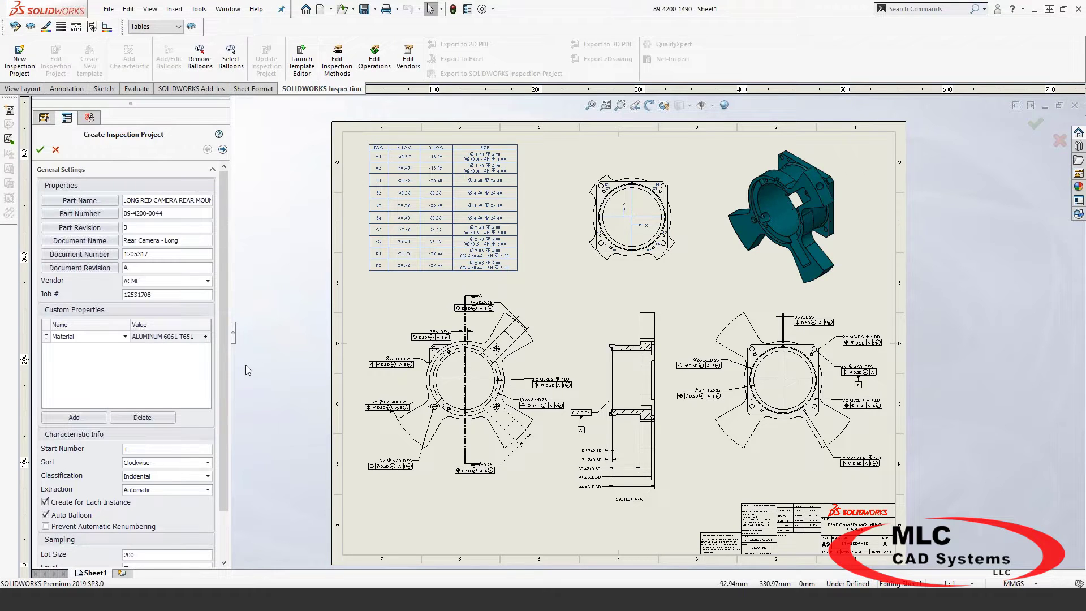
Keep characteristic extraction on Automatic and set the sampling AQL to 0.10.
left_click_drag(222, 358, 235, 412)
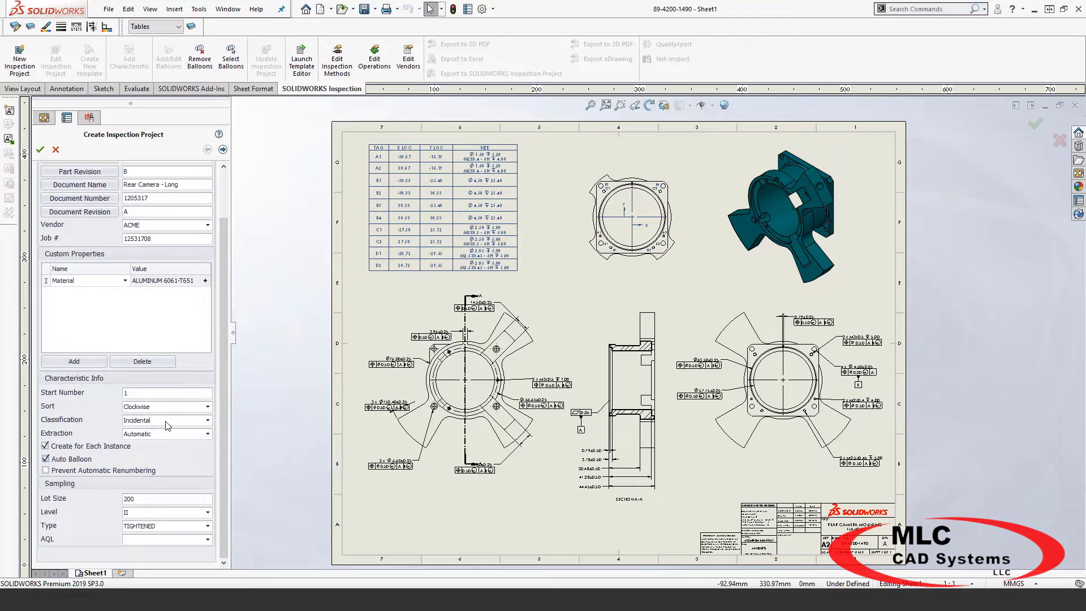
left_click(208, 435)
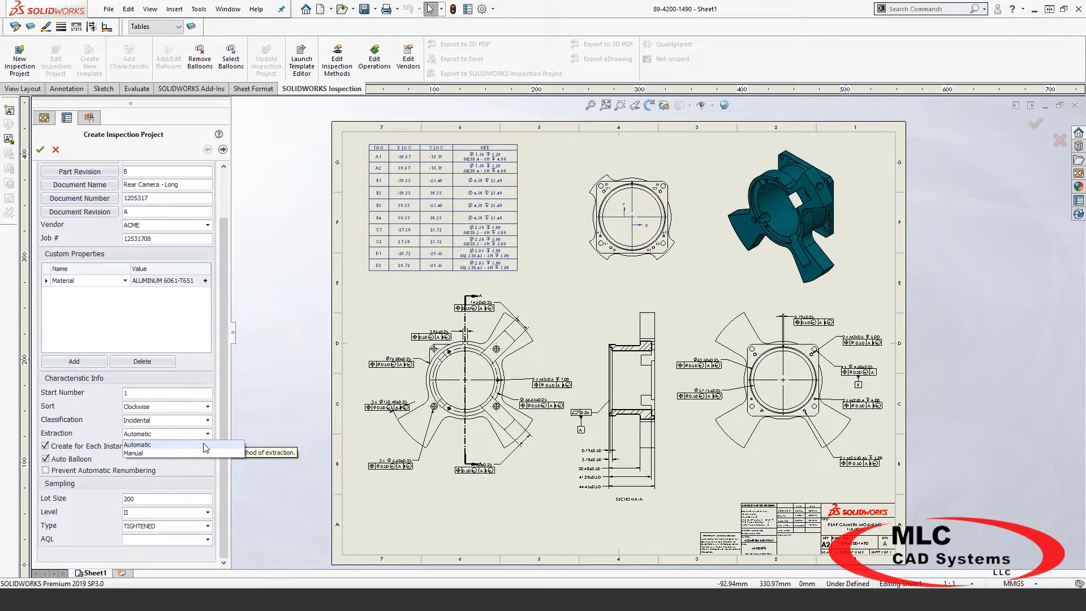
left_click(205, 446)
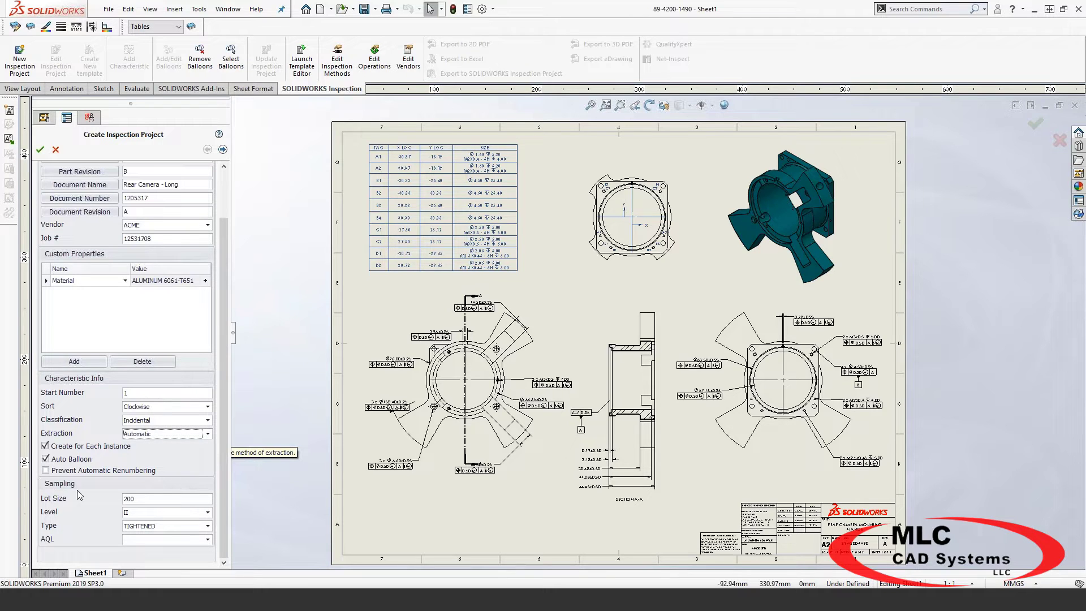
left_click(208, 542)
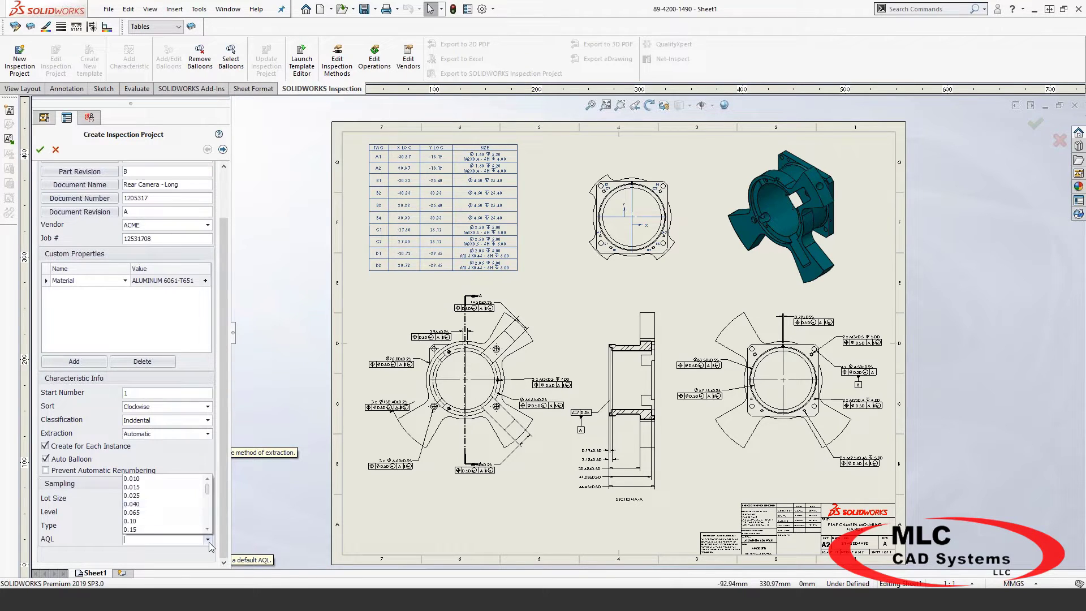
left_click(148, 522)
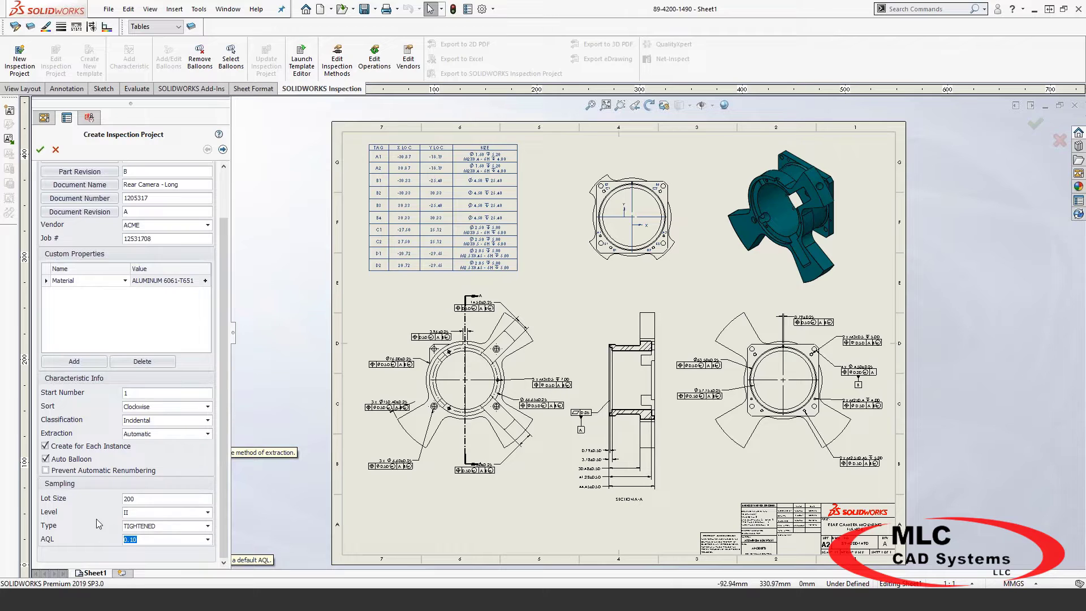
Exclude the hole table from extraction and create the inspection project with the default tolerance settings.
left_click(223, 150)
scroll(222, 276, "up", 3)
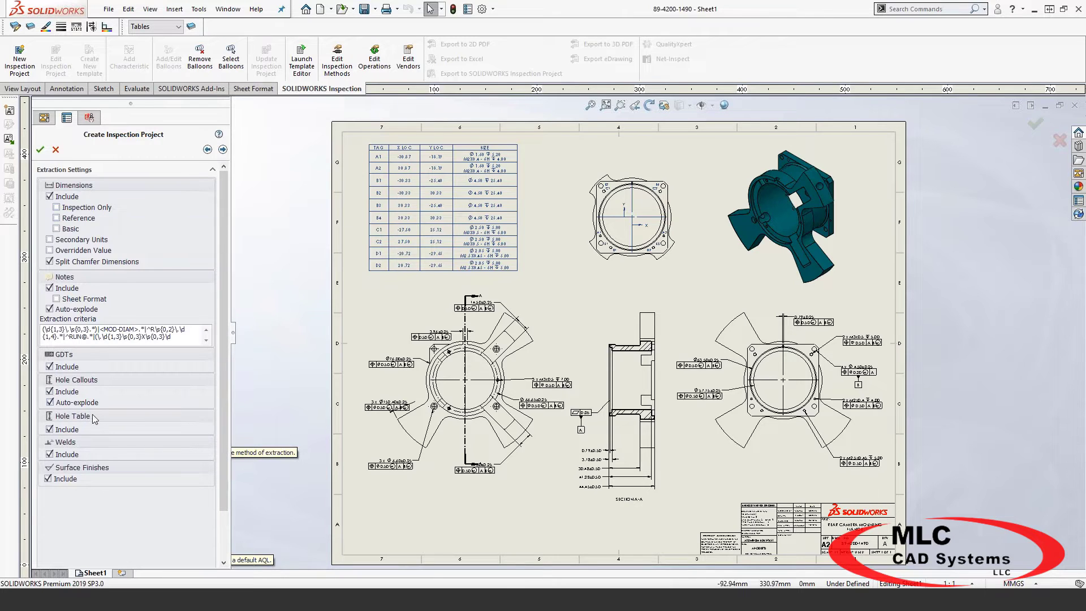
left_click(51, 429)
left_click(224, 150)
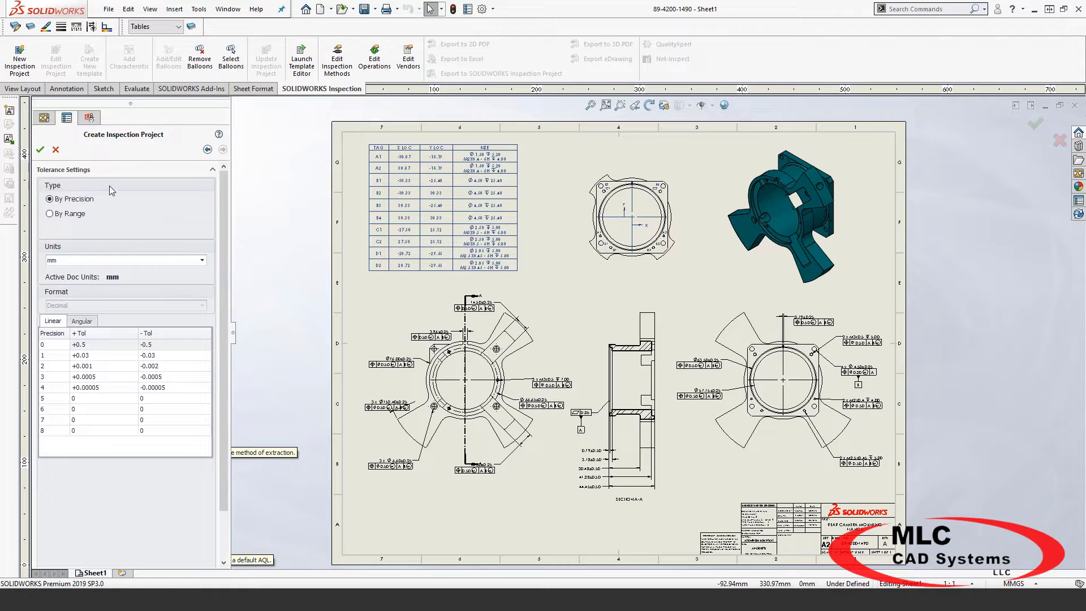
left_click(40, 149)
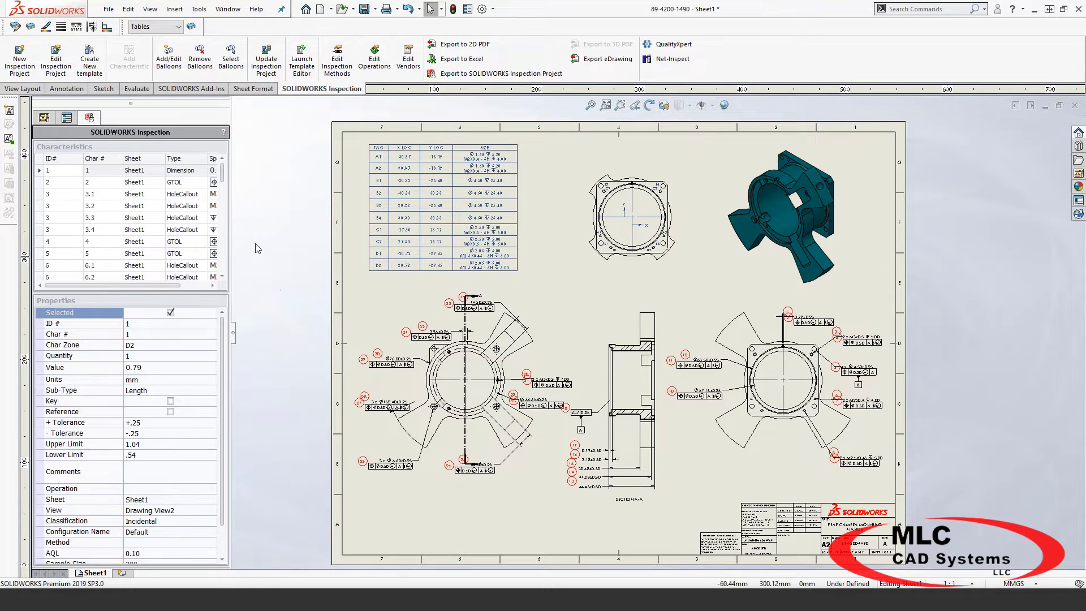
Widen the characteristics list and its Specification column so full specifications fit.
left_click_drag(233, 249, 325, 249)
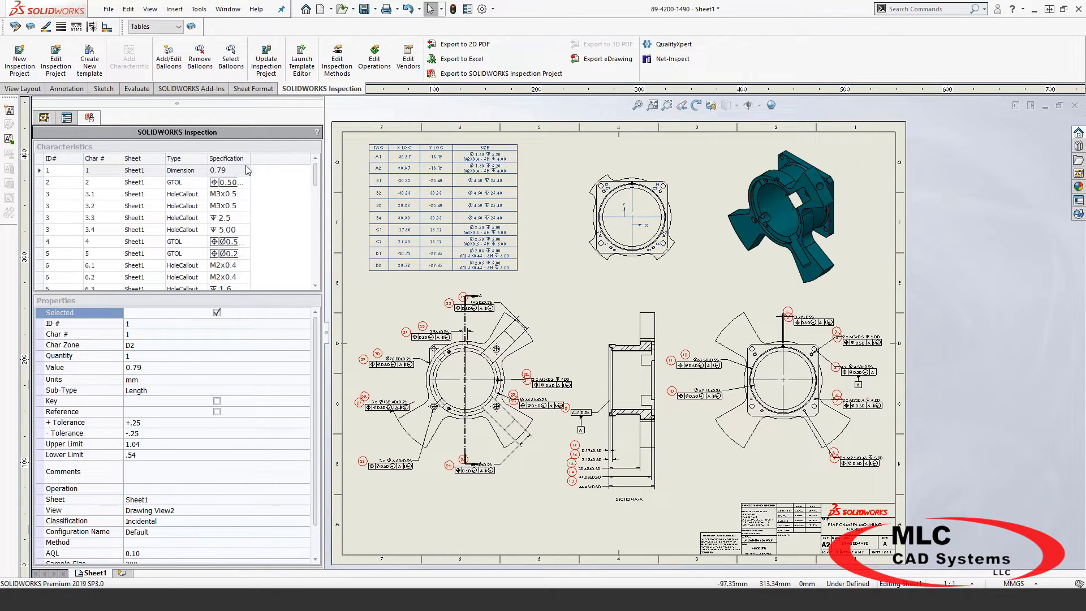
left_click_drag(250, 159, 280, 159)
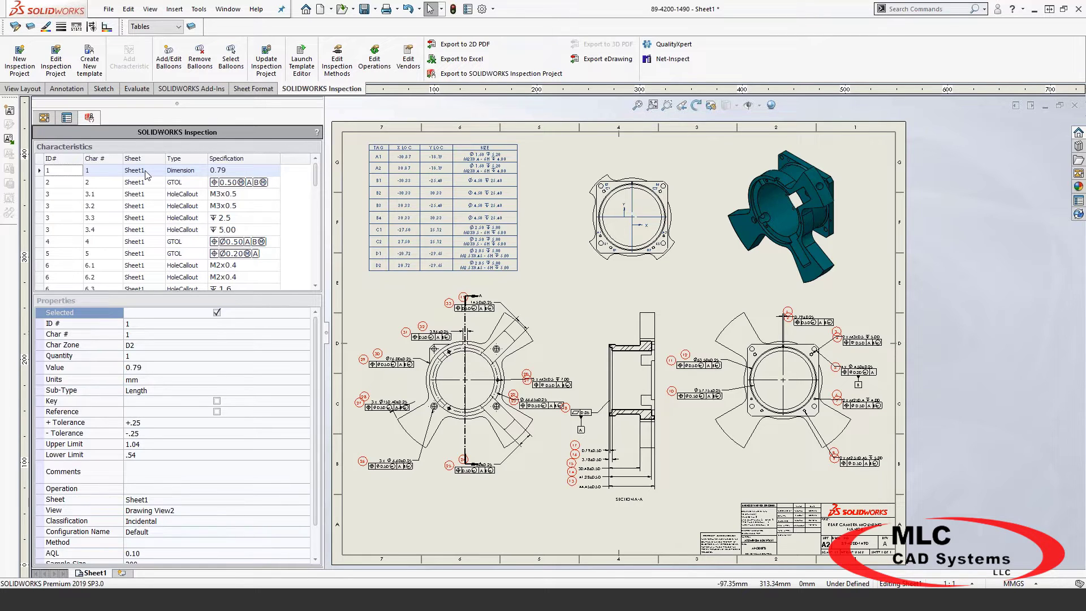
Zoom the drawing to characteristic 13, the overall 44.45 dimension in Section A-A.
scroll(141, 229, "down", 6)
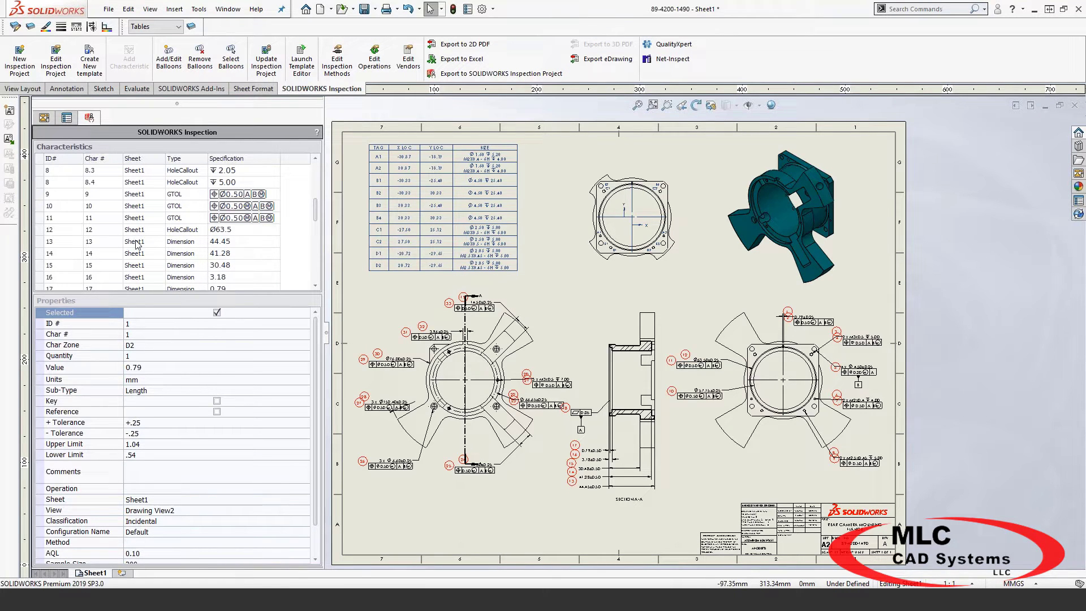
left_click(134, 242)
right_click(135, 240)
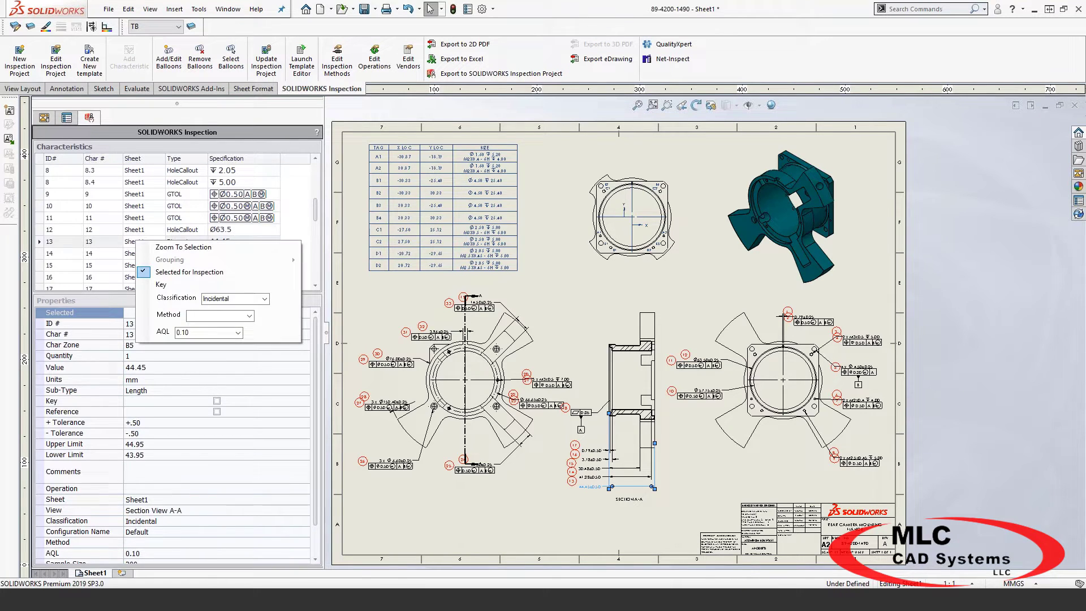
left_click(166, 247)
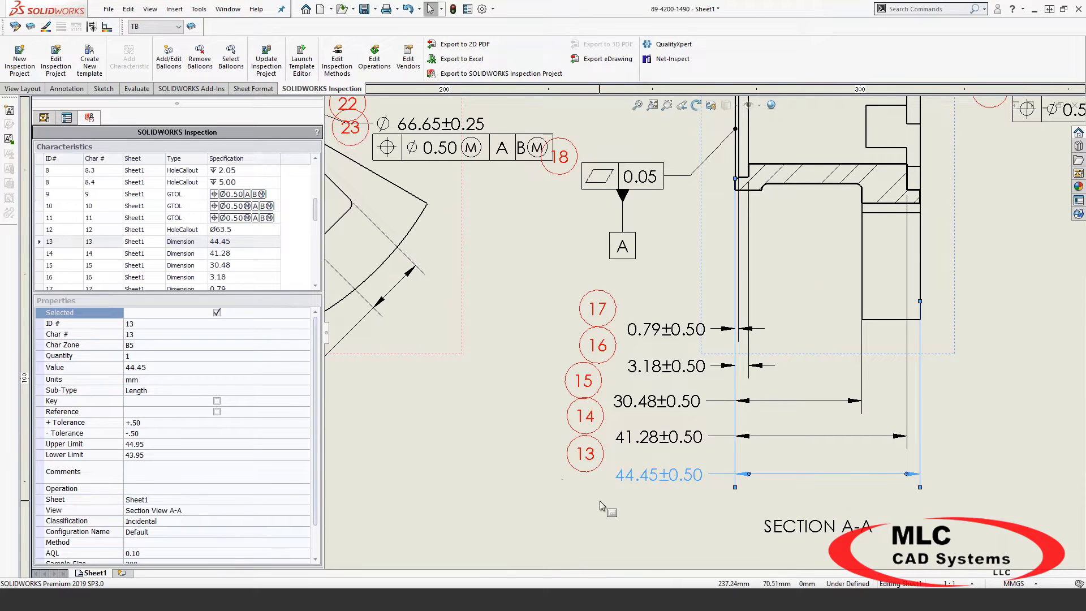
left_click(599, 501)
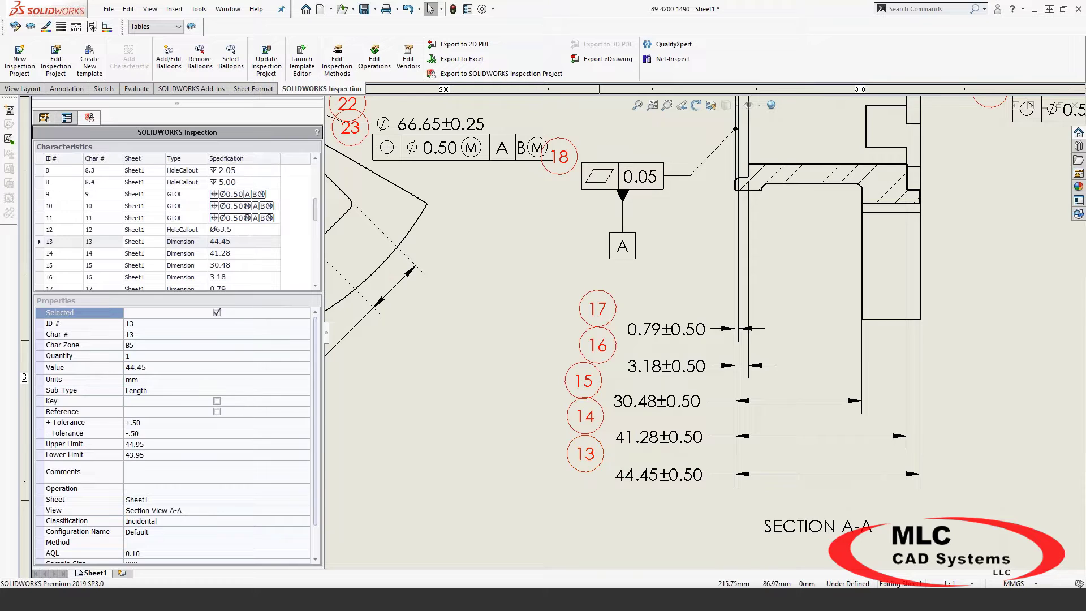
left_click(189, 247)
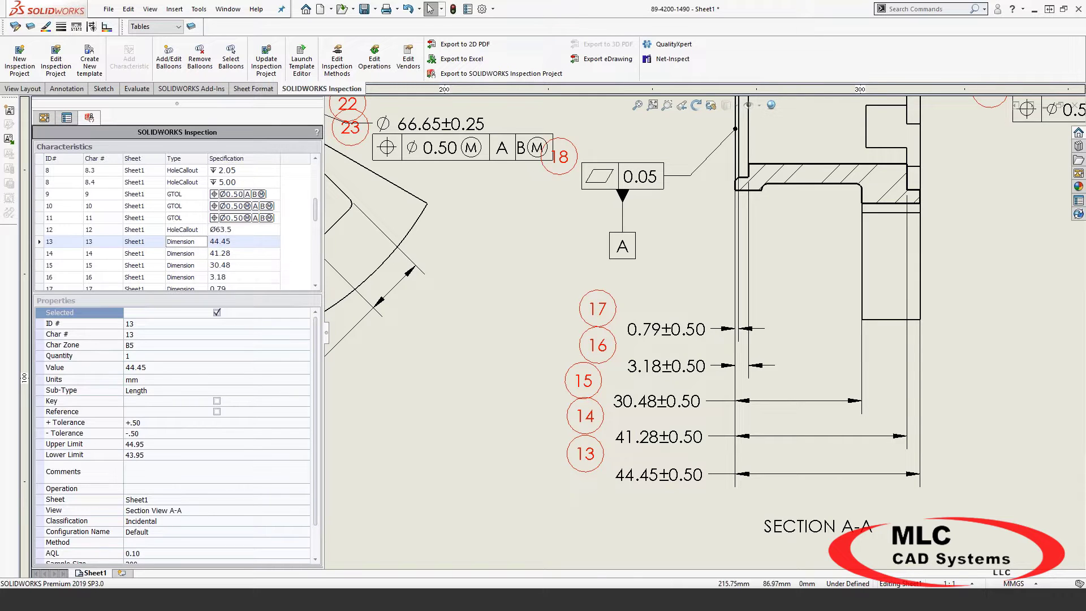
Mark characteristic 13, the 44.45 dimension in Section A-A, as a key characteristic and check its Operation and Comments properties.
left_click(660, 479)
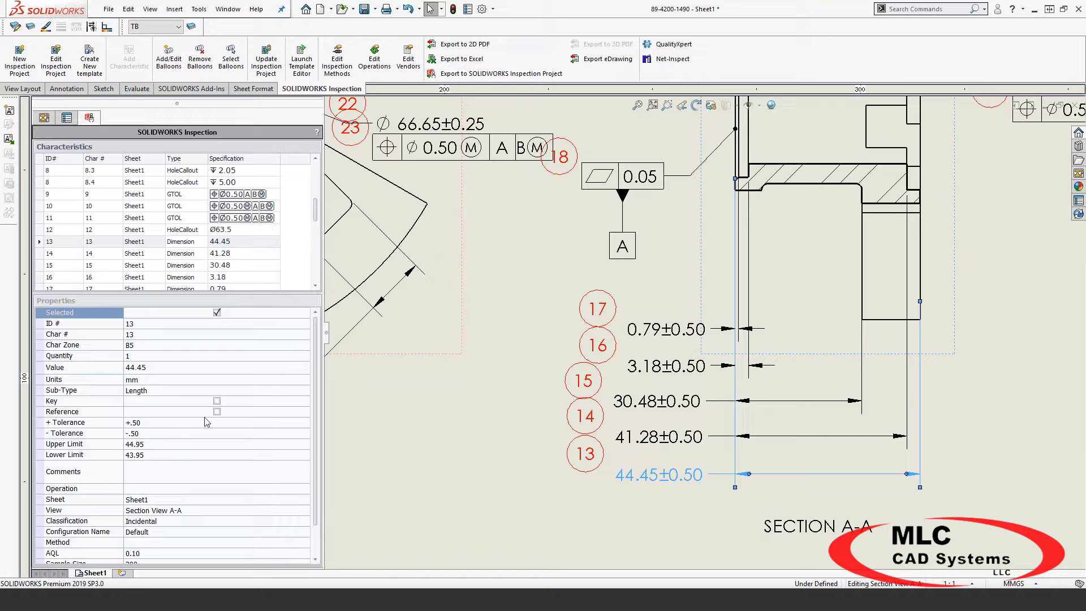
left_click(216, 401)
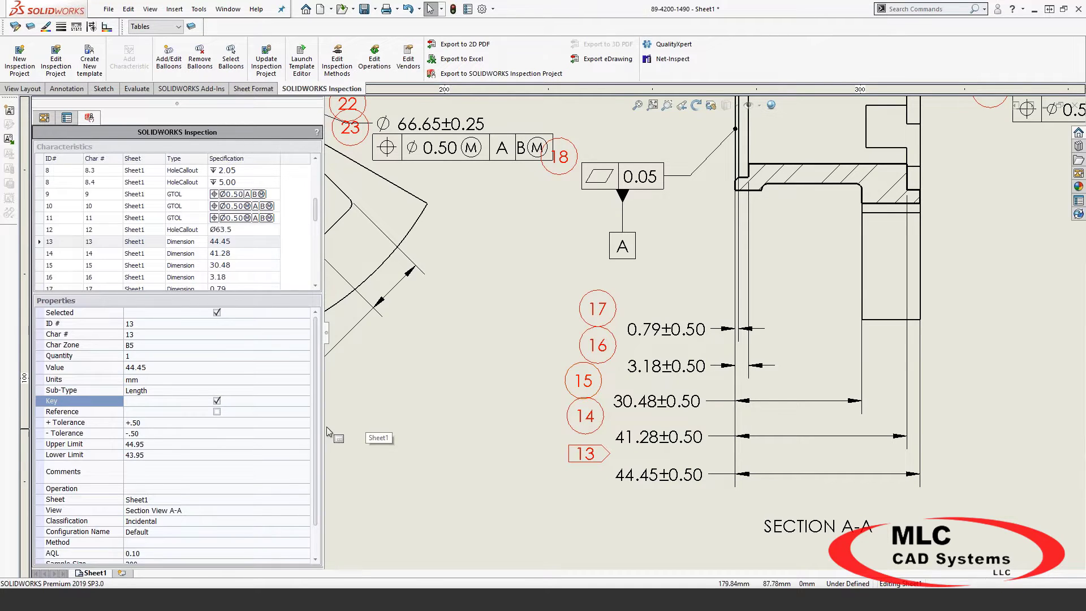
left_click_drag(317, 429, 318, 467)
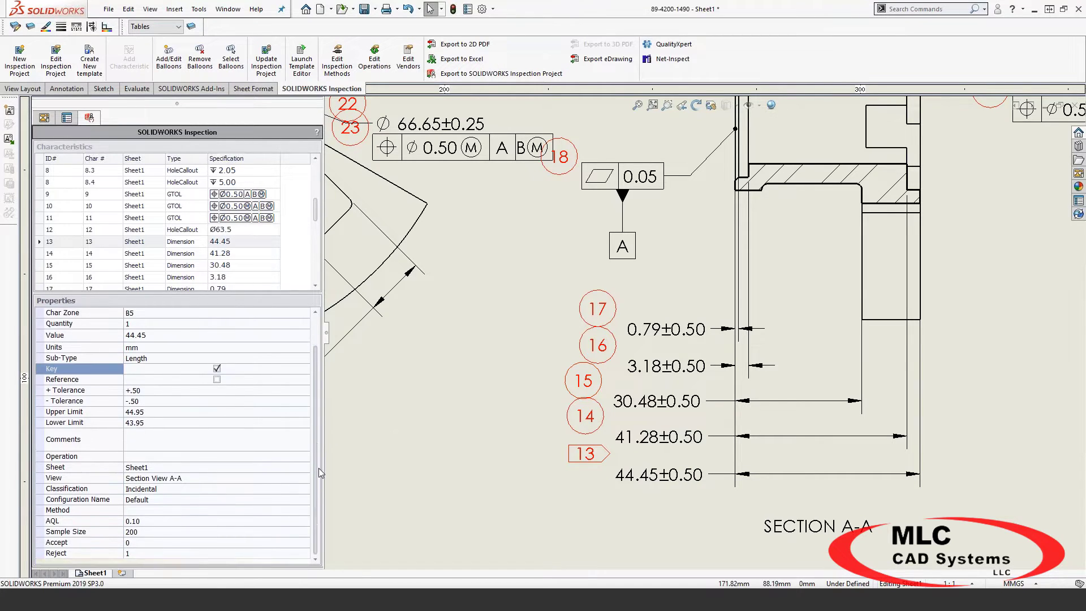
left_click(182, 456)
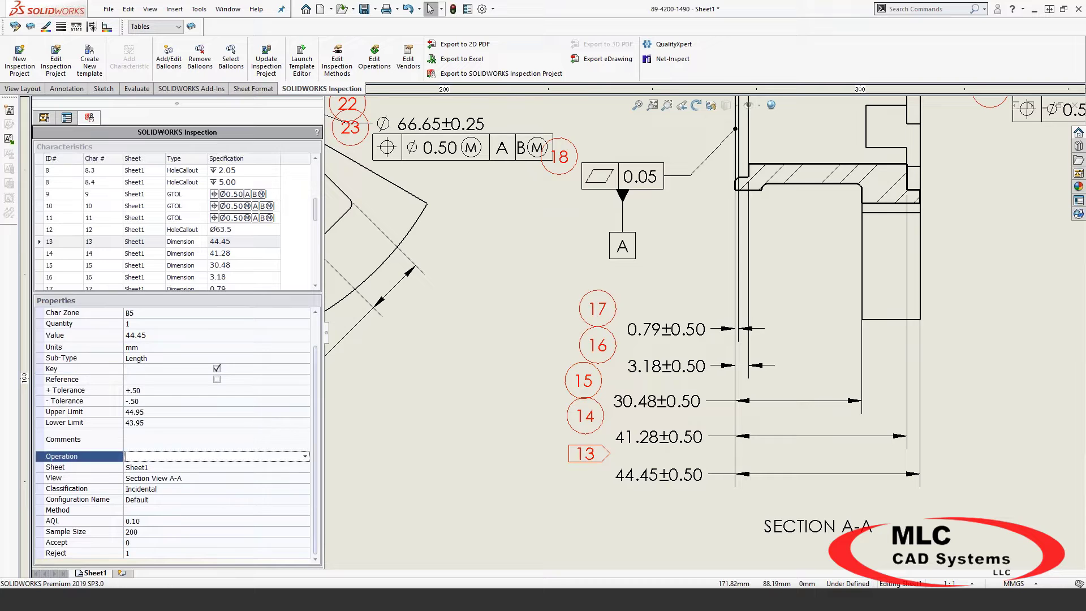
left_click(305, 457)
left_click(302, 443)
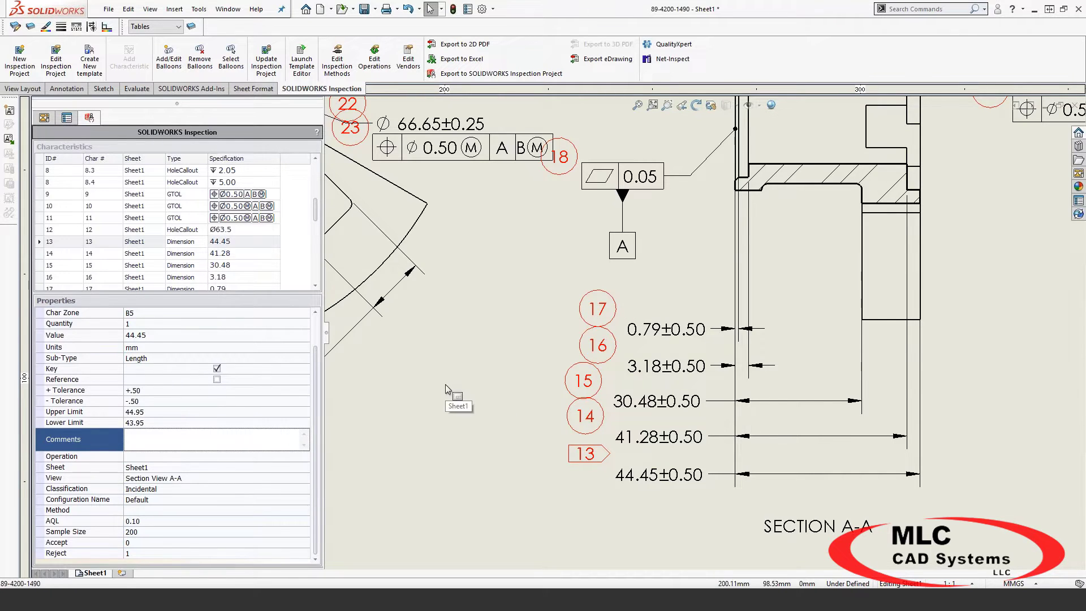
Dimension the overall height of the square flange in the hole-table view, between its two horizontal outer edges.
key("f")
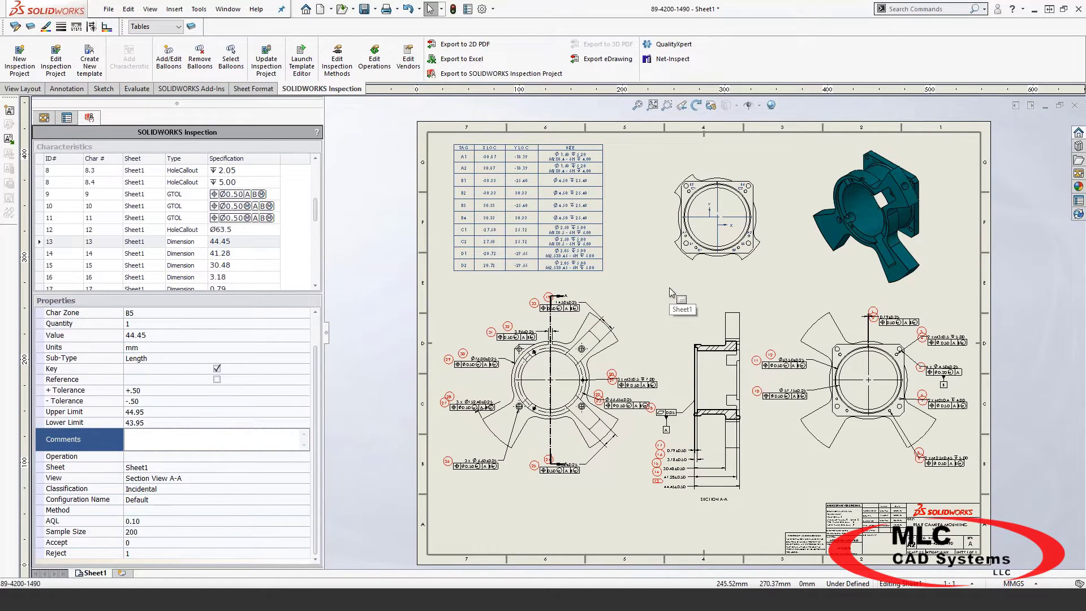
left_click(67, 89)
left_click(19, 54)
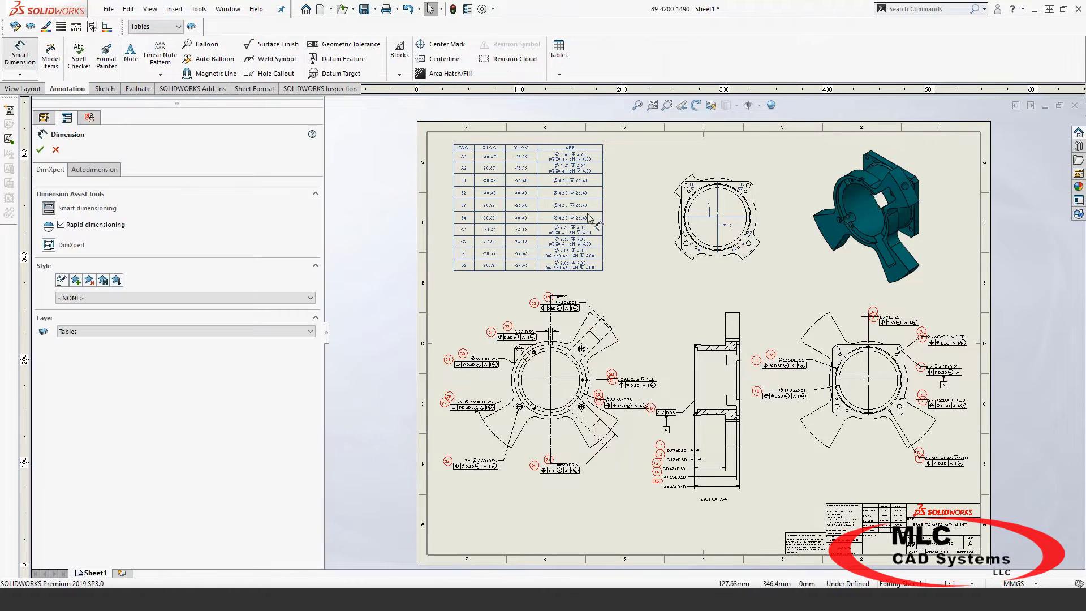
scroll(761, 181, "down", 5)
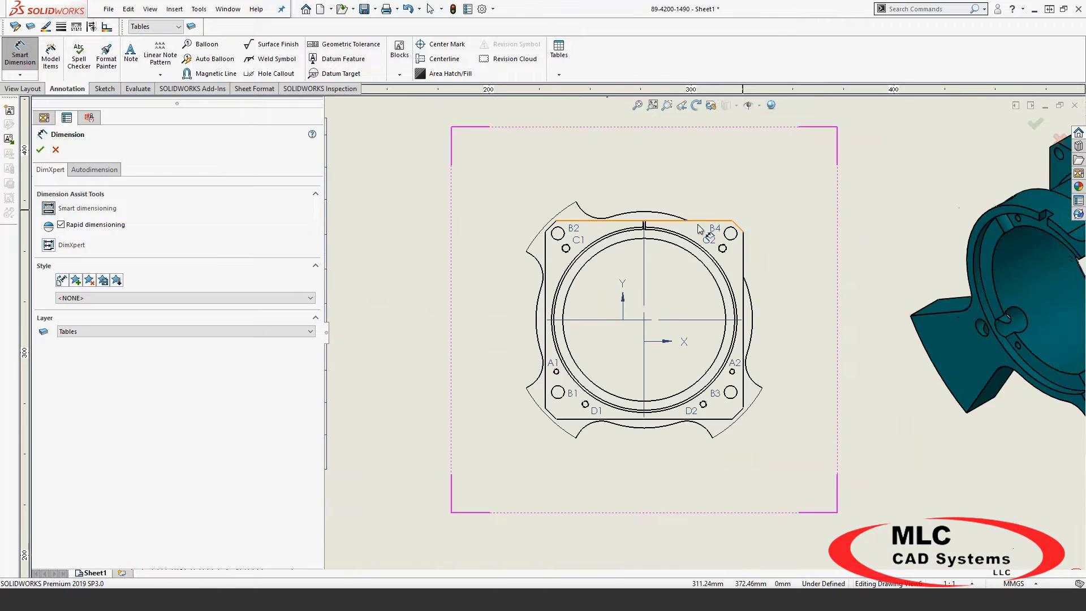
left_click(697, 221)
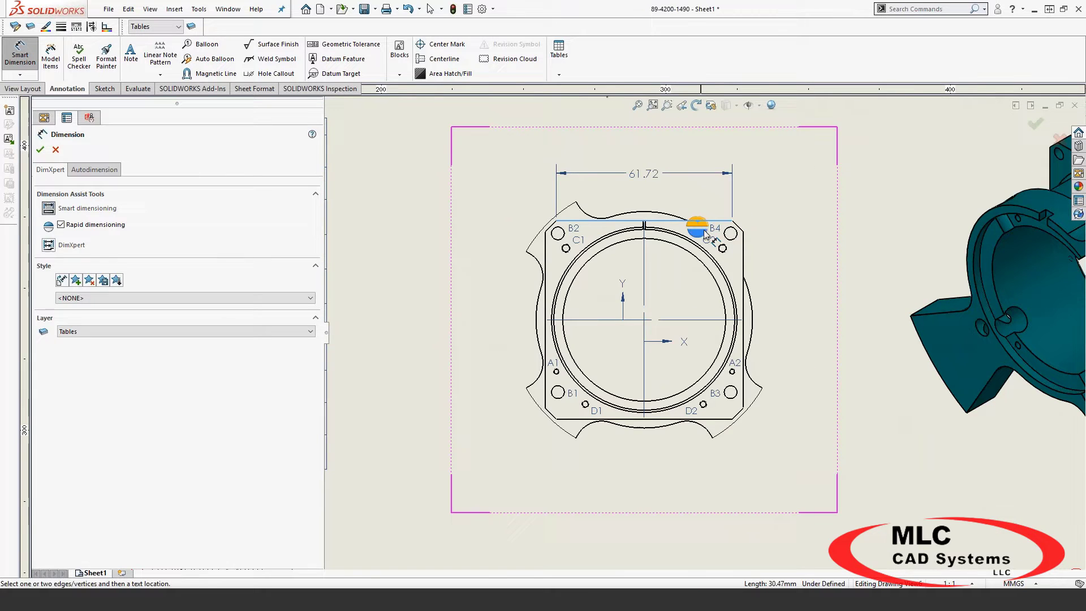
left_click(665, 419)
left_click(804, 323)
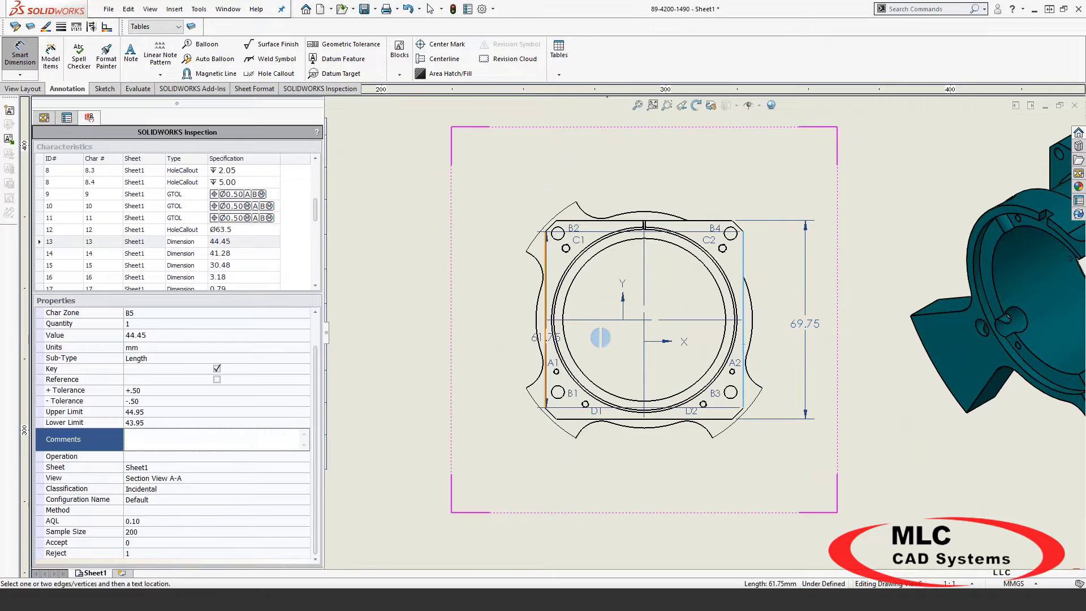
Dimension the square flange's overall width between its two vertical outer edges, placing the dimension above the view.
left_click(547, 339)
left_click(743, 294)
left_click(649, 164)
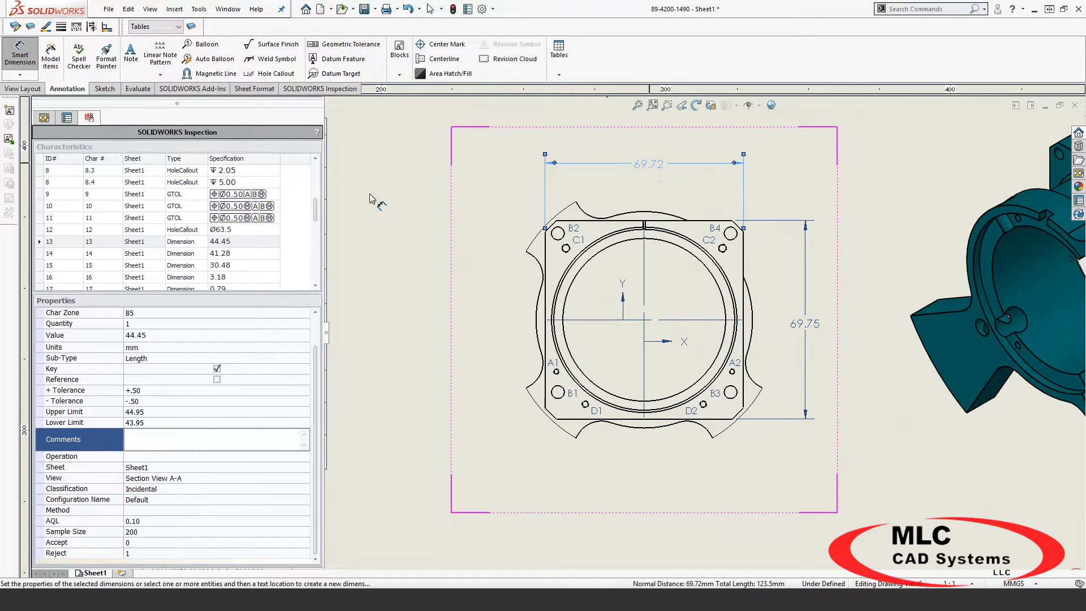
key("Escape")
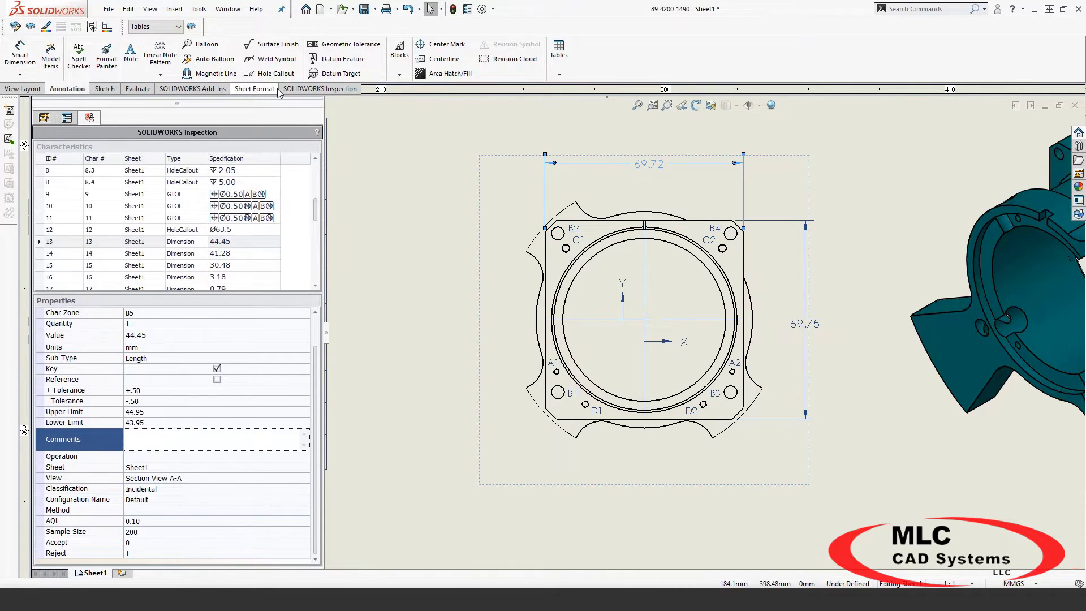
Update the inspection project with the new flange dimensions and accept all annotation changes in the drawing.
left_click(320, 89)
left_click(267, 60)
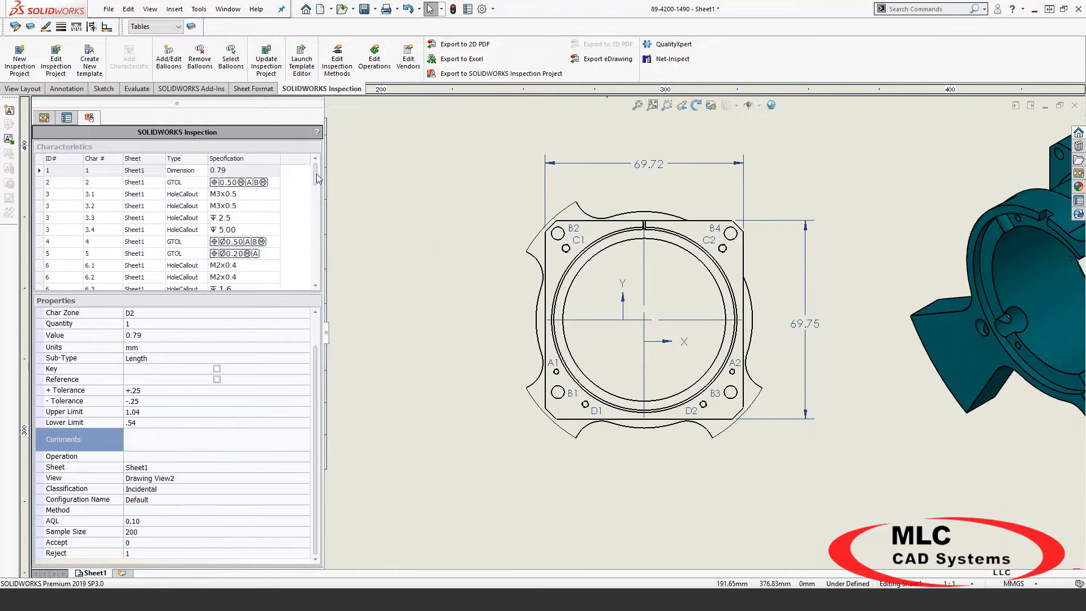
left_click_drag(315, 176, 325, 273)
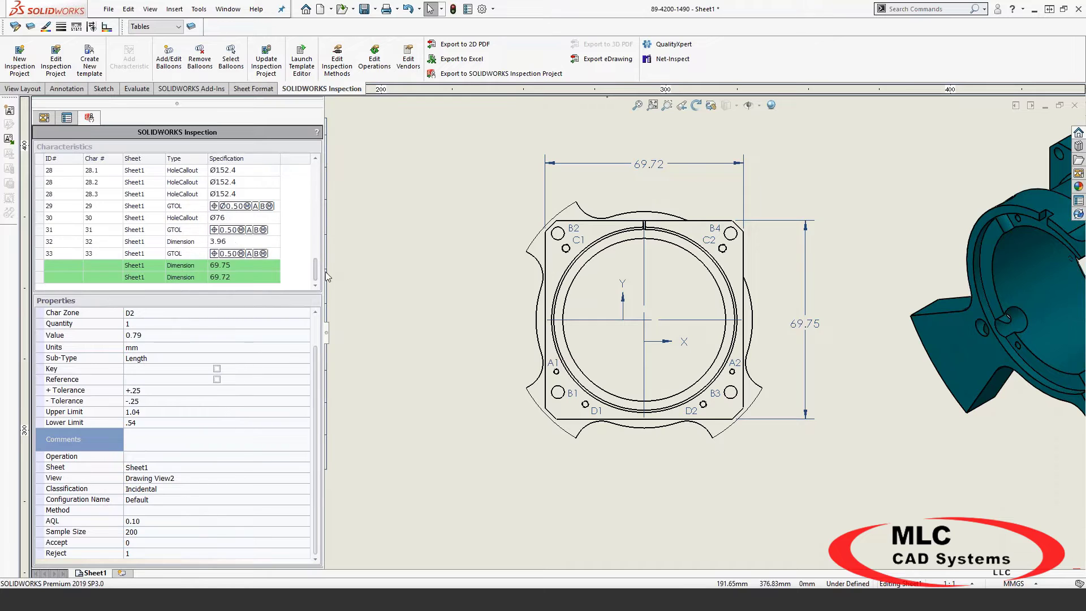
right_click(253, 269)
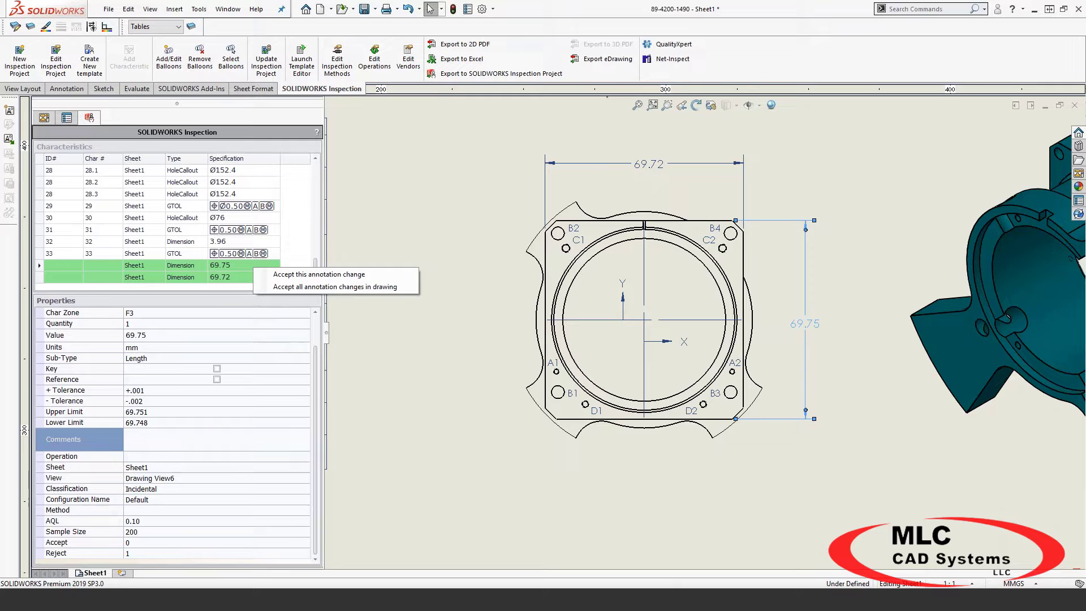
left_click(276, 287)
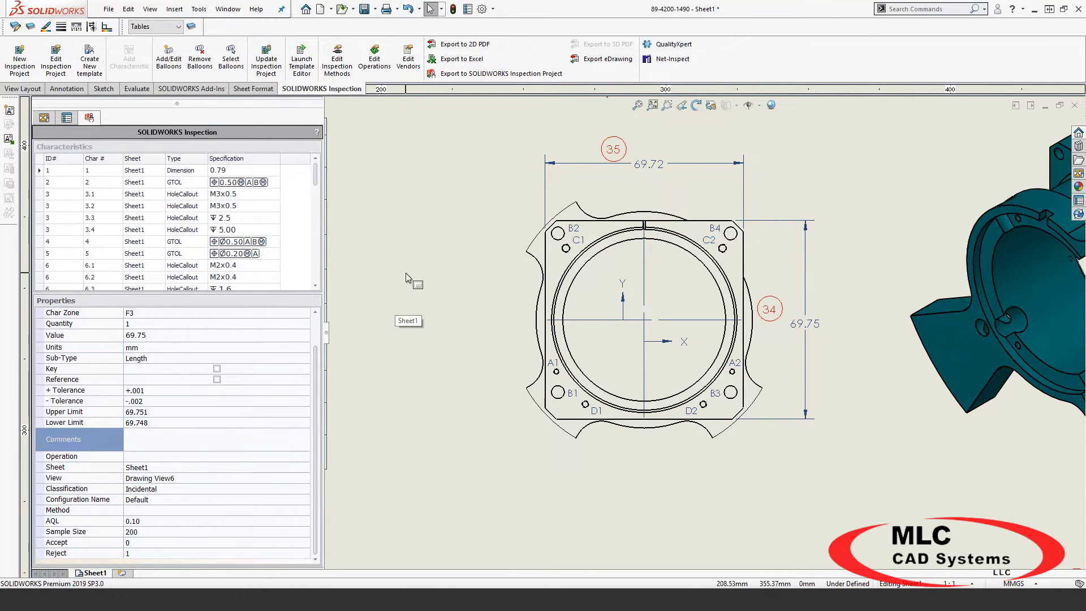
Export the inspection project to Excel with the AS9102 template, saving it as 89-4200-1490.xls on the Desktop.
key("f")
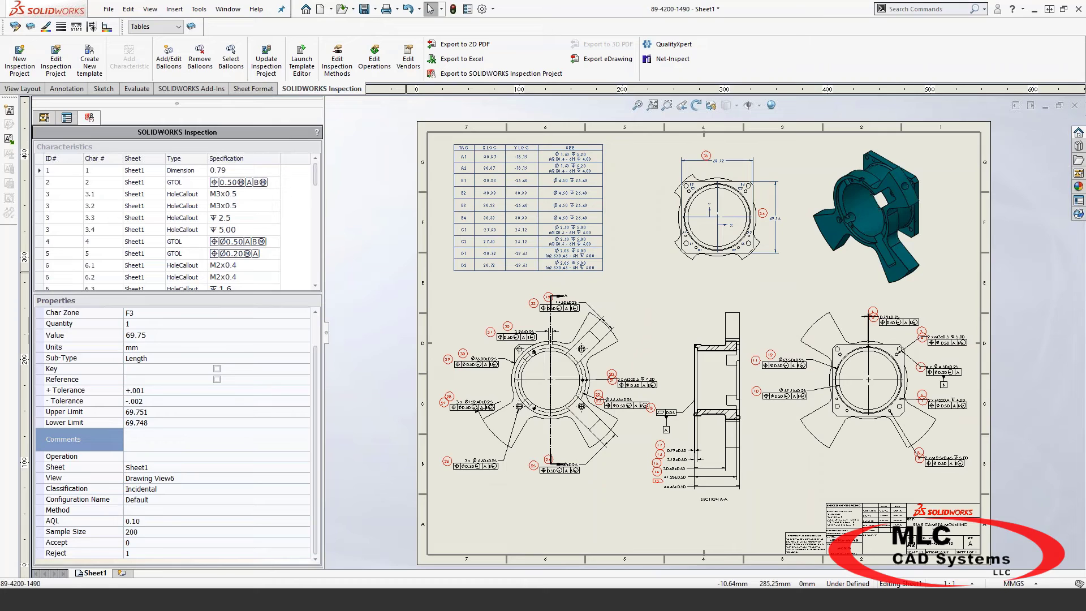
left_click(457, 64)
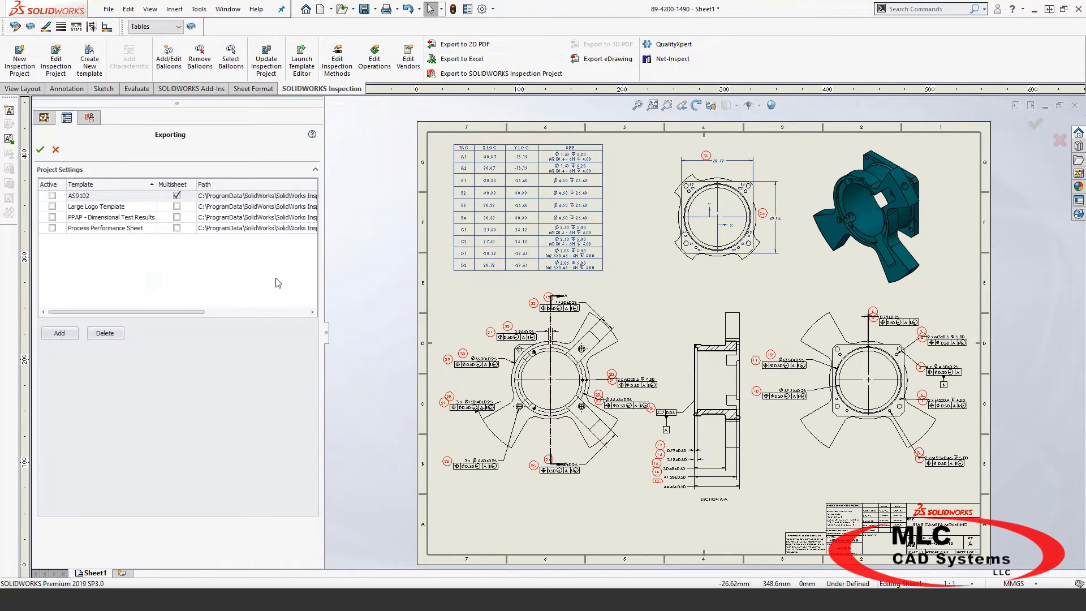
left_click(52, 195)
left_click(40, 150)
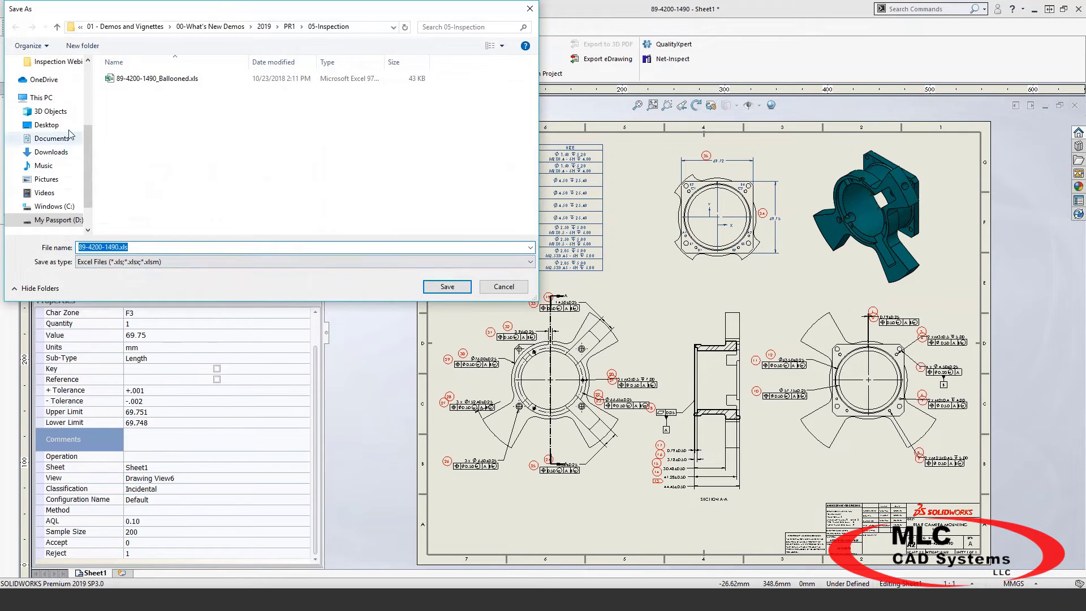
left_click(50, 126)
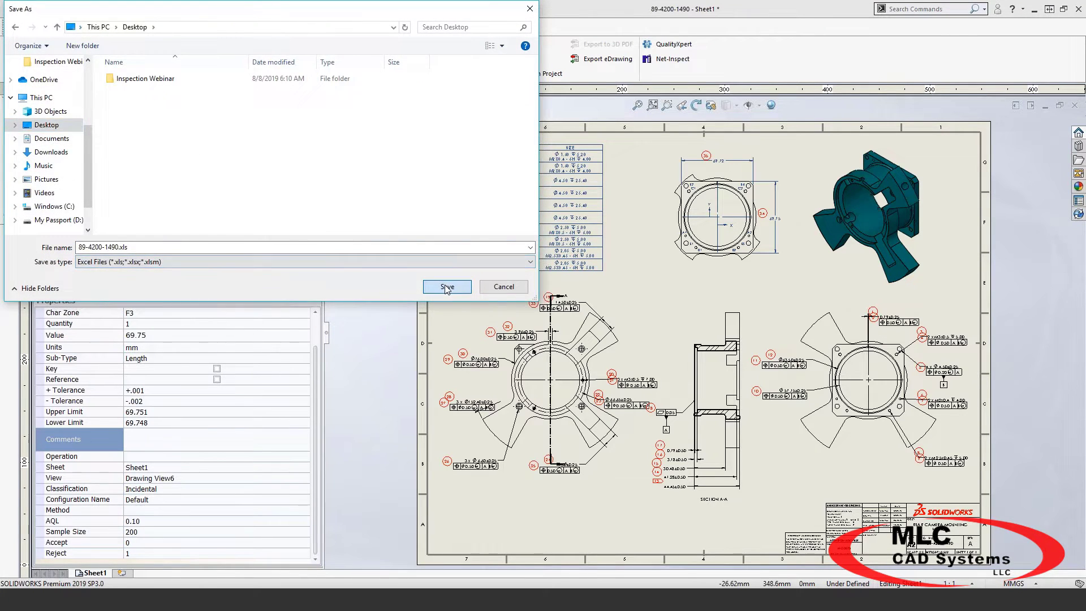
left_click(446, 286)
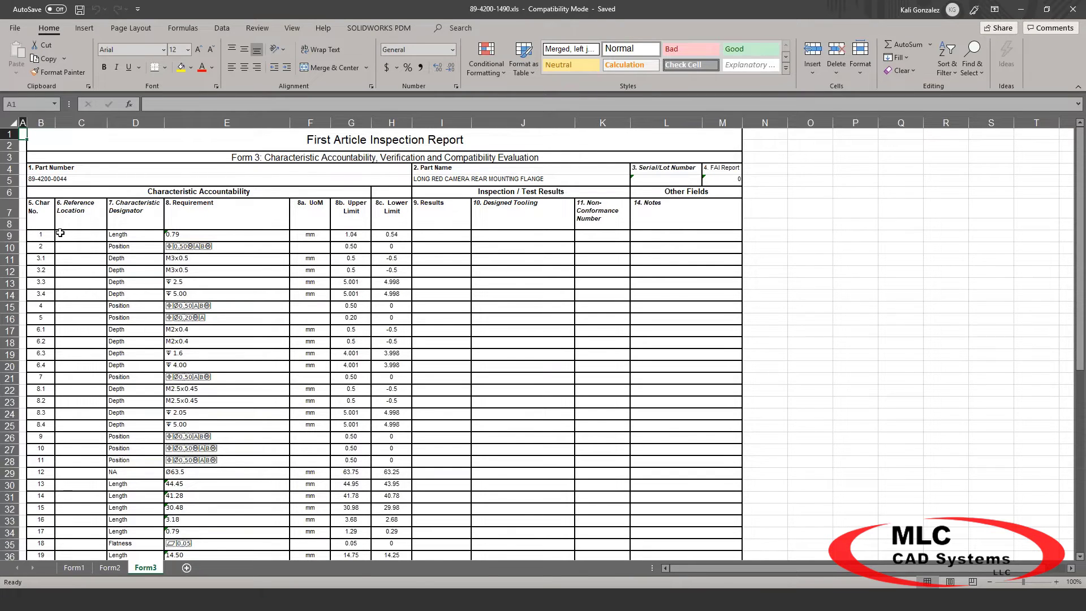
Review the characteristics, requirements and limits on Form 3 of the exported First Article Inspection Report, and close the workbook.
scroll(52, 239, "down", 1)
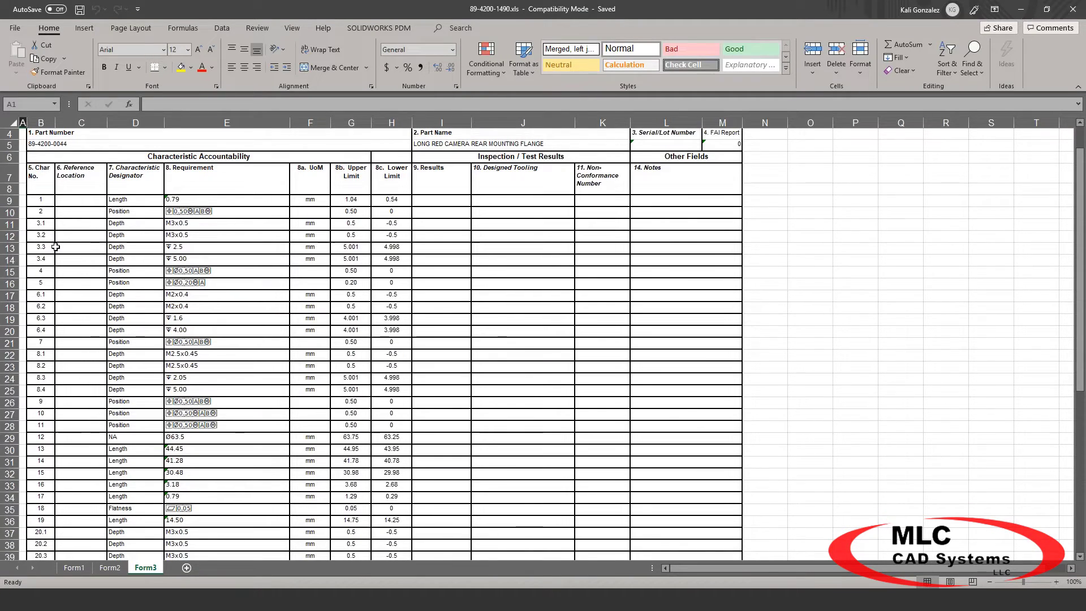
scroll(207, 275, "down", 3)
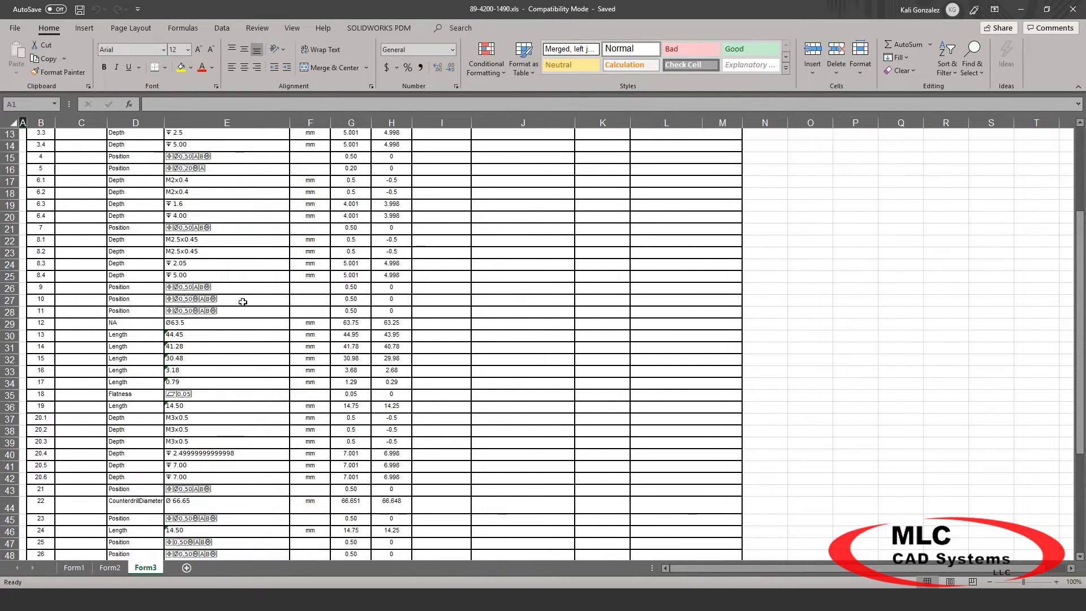
scroll(307, 326, "down", 1)
scroll(307, 325, "down", 4)
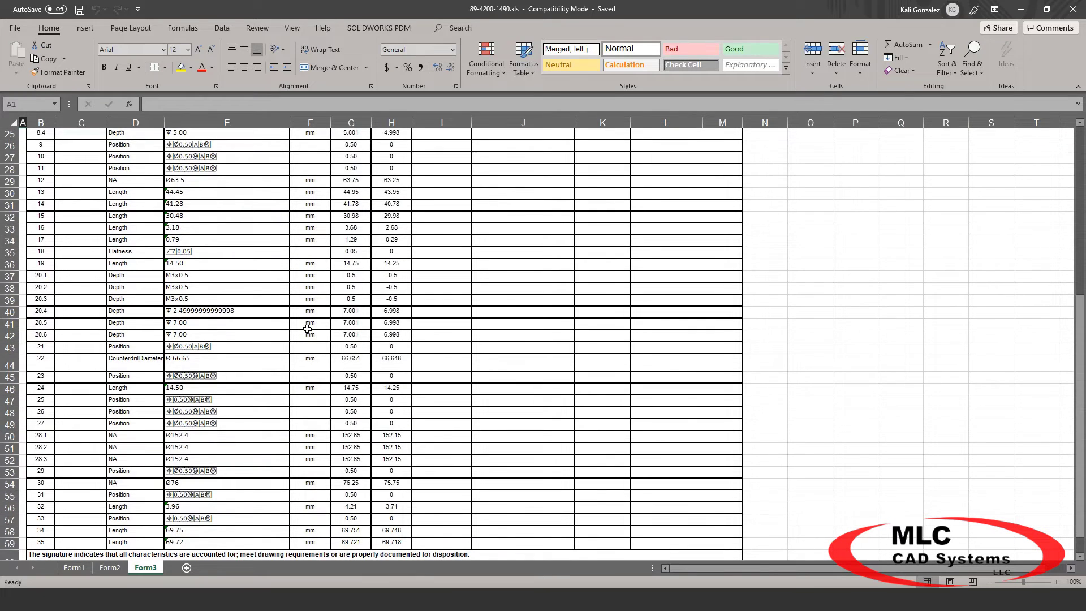
scroll(307, 329, "up", 6)
scroll(307, 329, "up", 3)
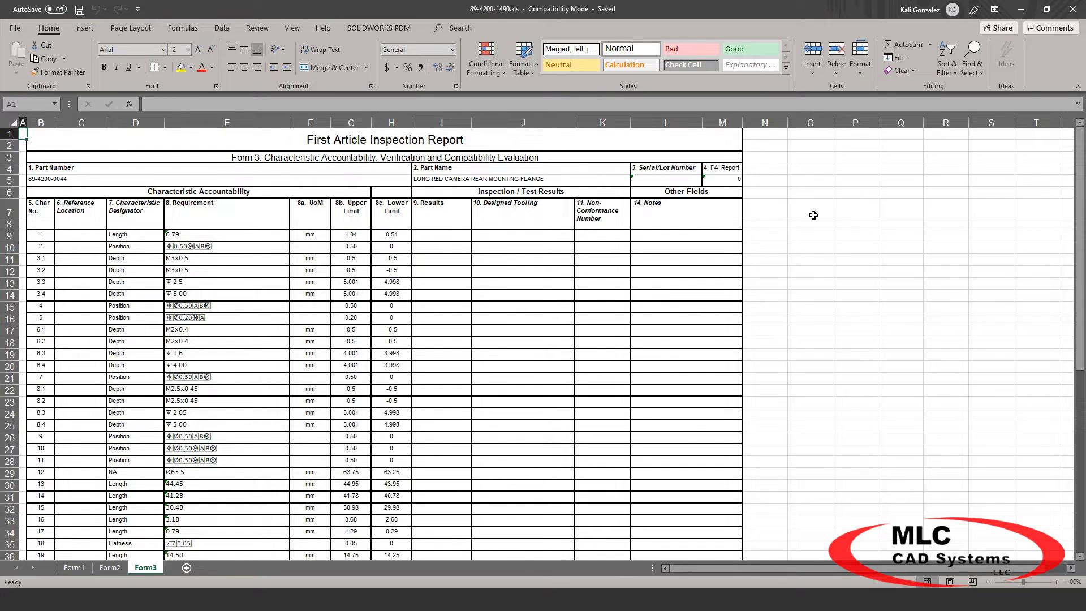
left_click(1076, 11)
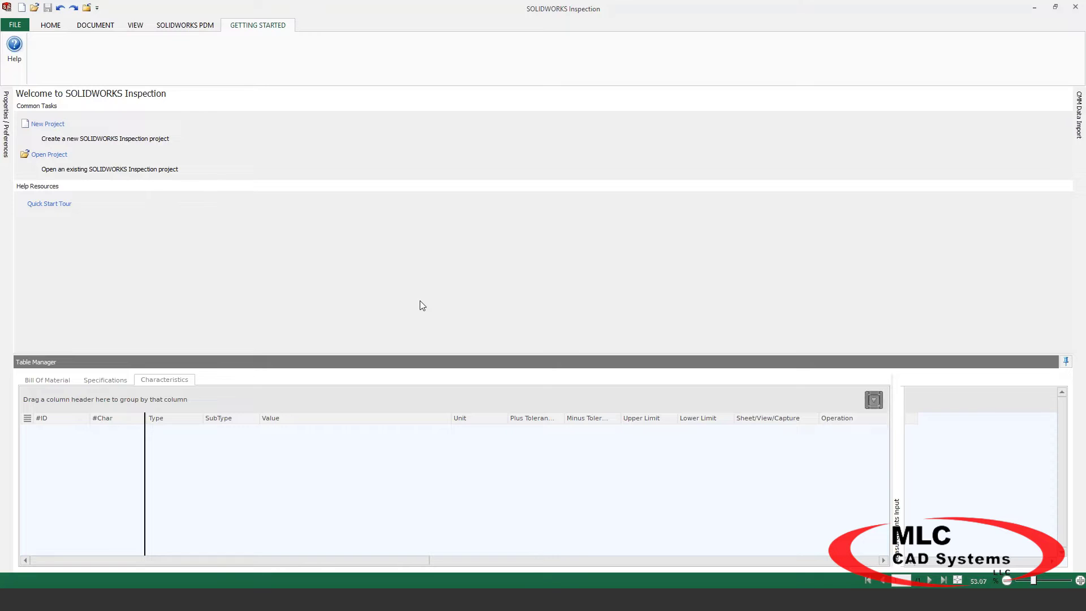
In standalone SOLIDWORKS Inspection, create a project from the AS9102_mm_2019.ixpdot template using the drawing 89-4200-1490.pdf.
left_click(55, 126)
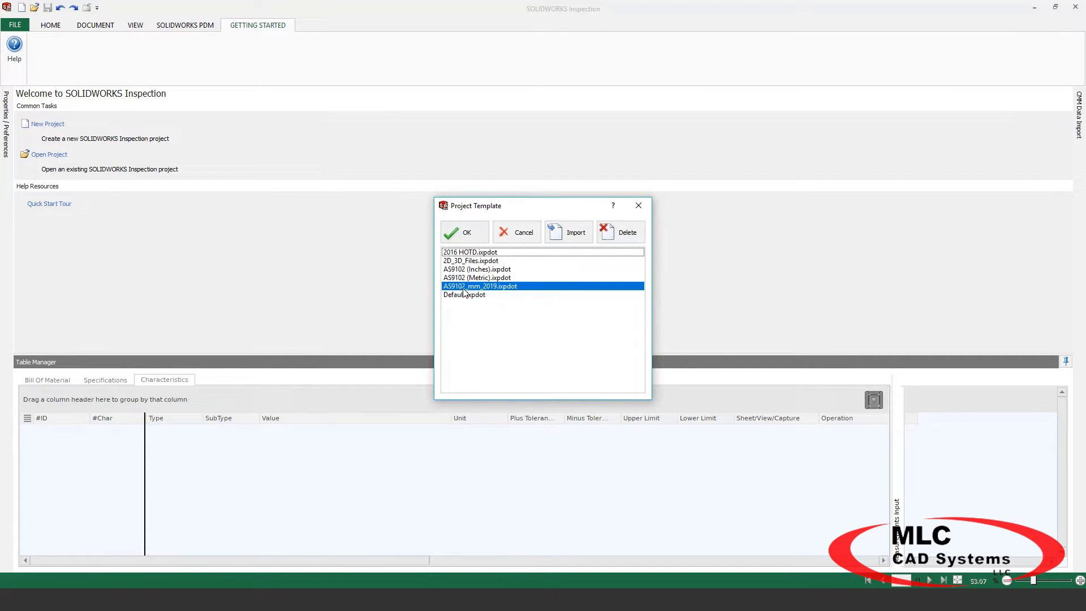
left_click(465, 232)
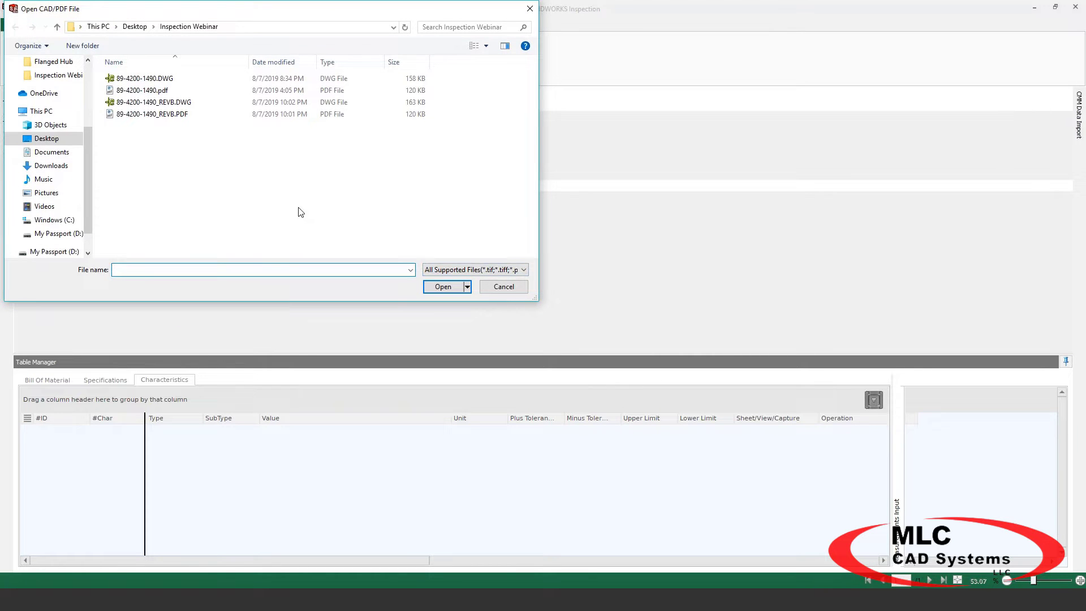
left_click(140, 91)
left_click(439, 286)
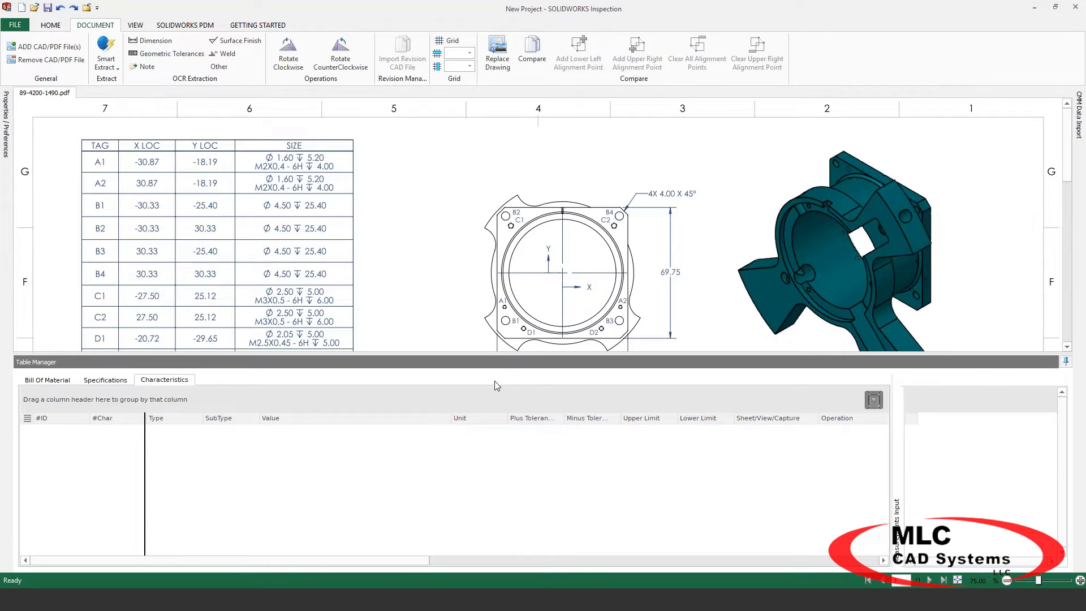
Enlarge the drawing area and keep the project properties displayed beside the drawing's title block.
left_click_drag(492, 353, 500, 430)
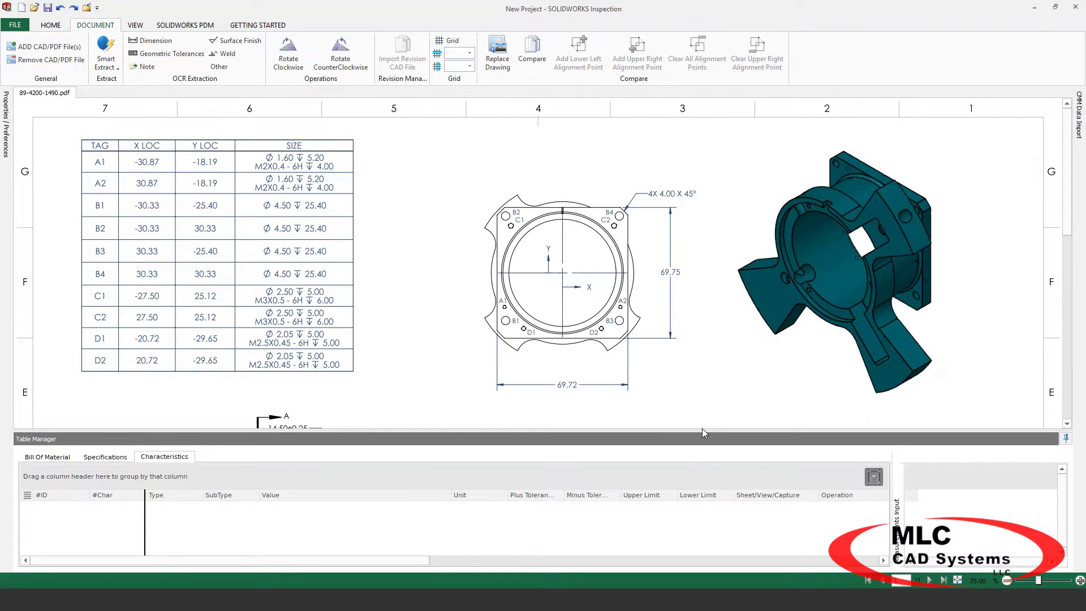
scroll(917, 306, "down", 10)
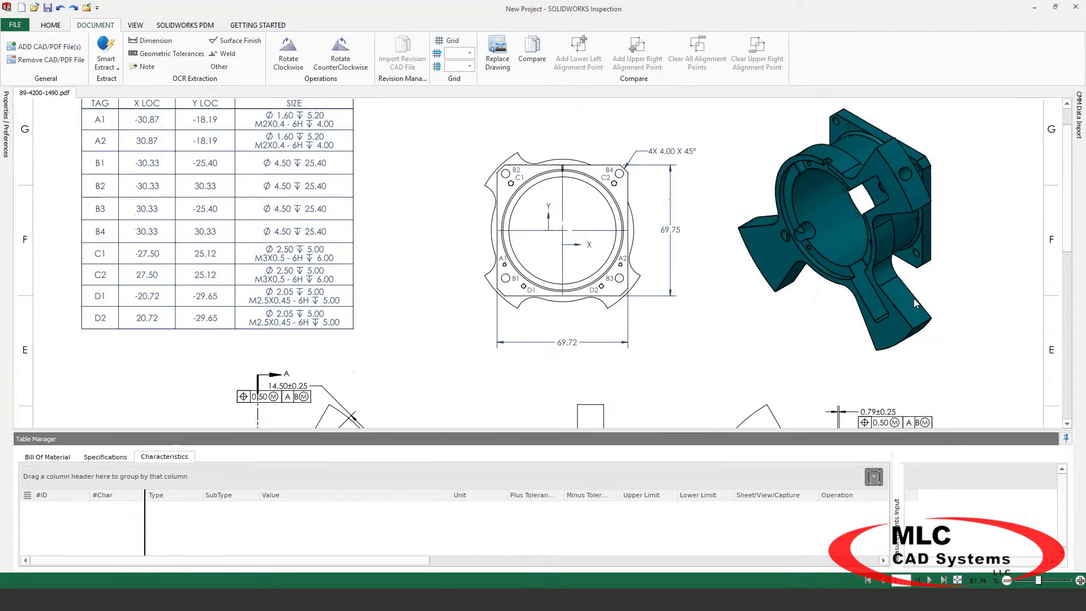
scroll(1000, 422, "down", 1)
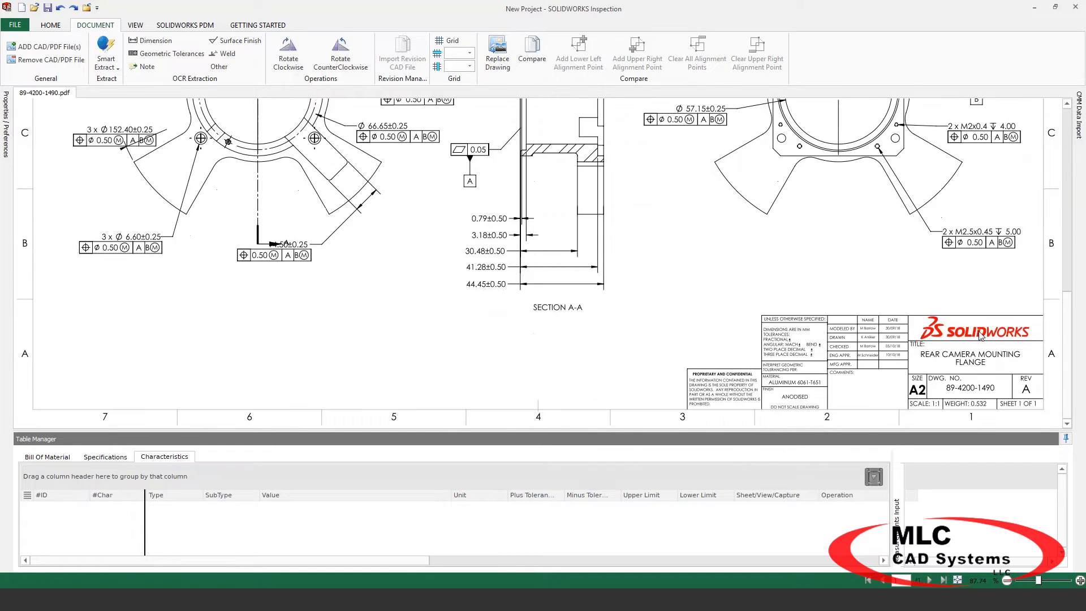
scroll(1001, 421, "up", 5, "ctrl")
left_click_drag(1001, 422, 1023, 420)
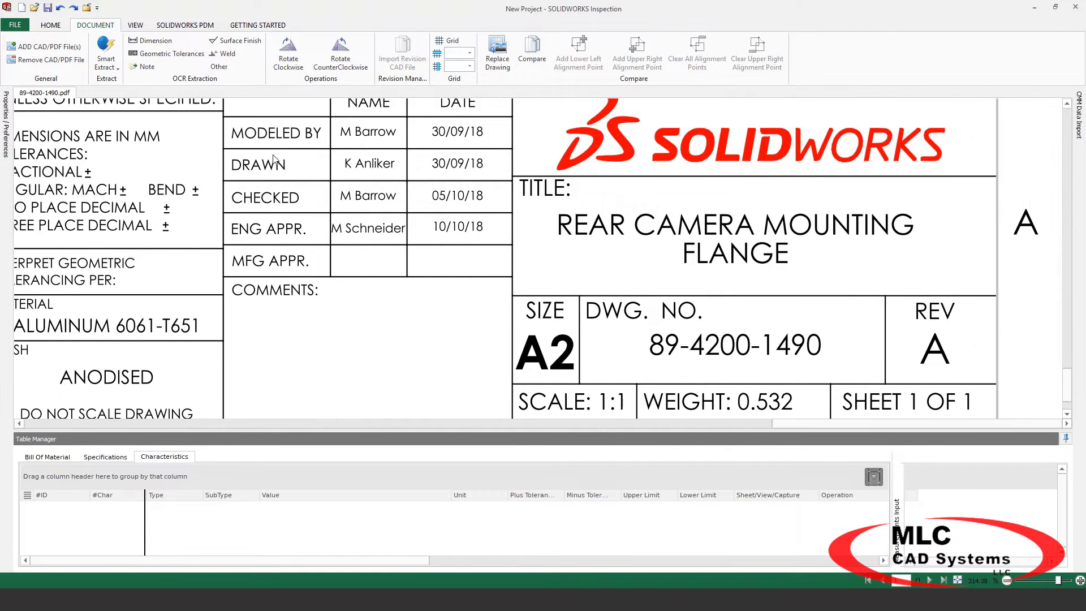
left_click(6, 124)
left_click(203, 97)
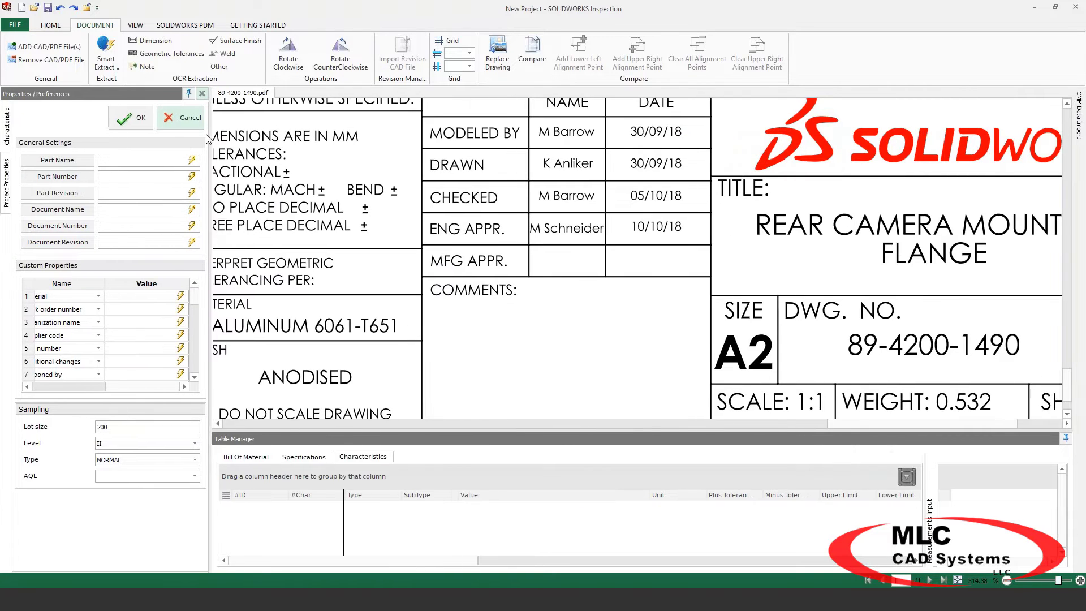
left_click_drag(830, 427, 881, 425)
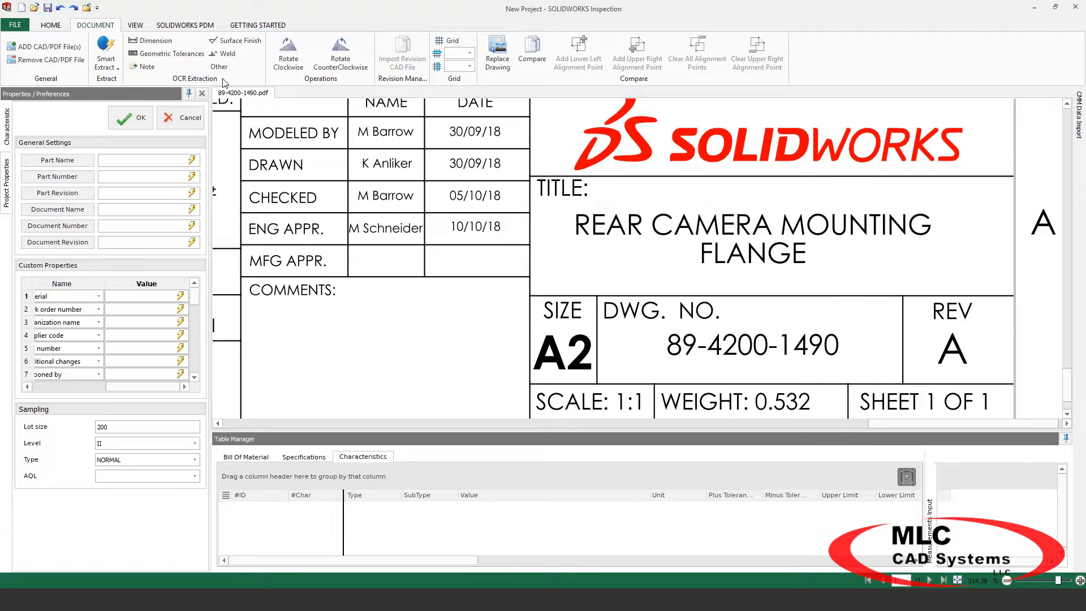
Capture the part name, part number and document revision from the title block's title, drawing number and REV cells, and accept the project properties.
left_click(192, 161)
left_click_drag(564, 210, 944, 270)
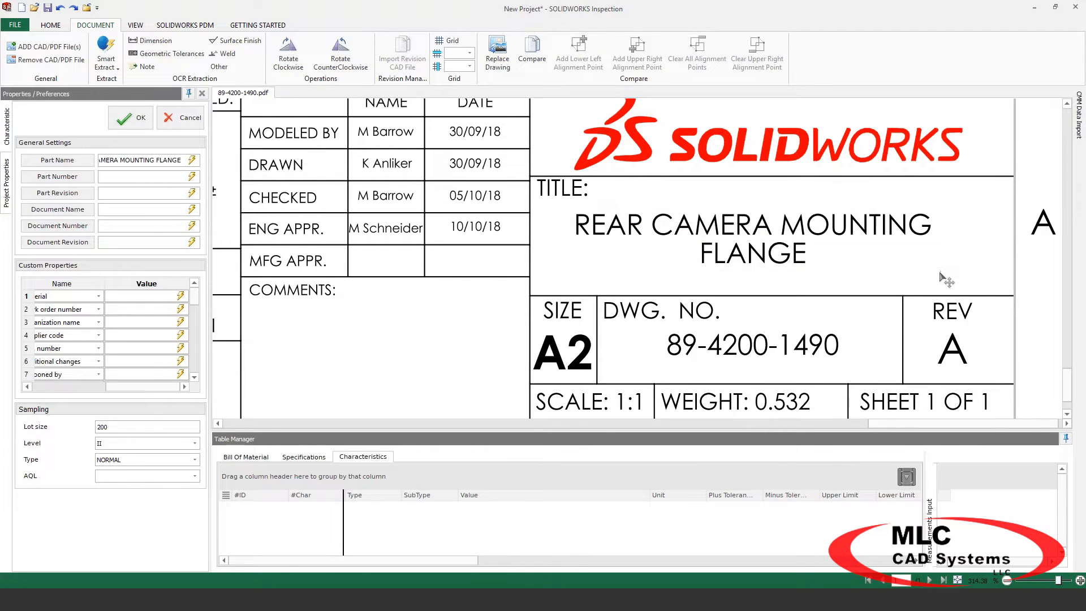
left_click(192, 178)
left_click_drag(661, 328, 846, 360)
left_click(193, 243)
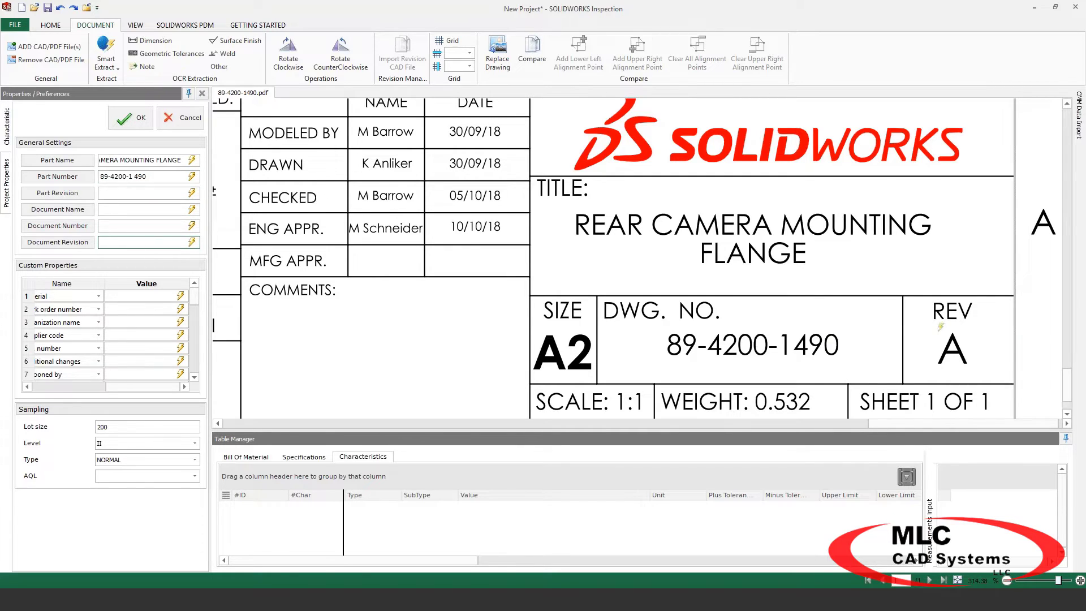
left_click_drag(925, 327, 981, 368)
left_click(134, 119)
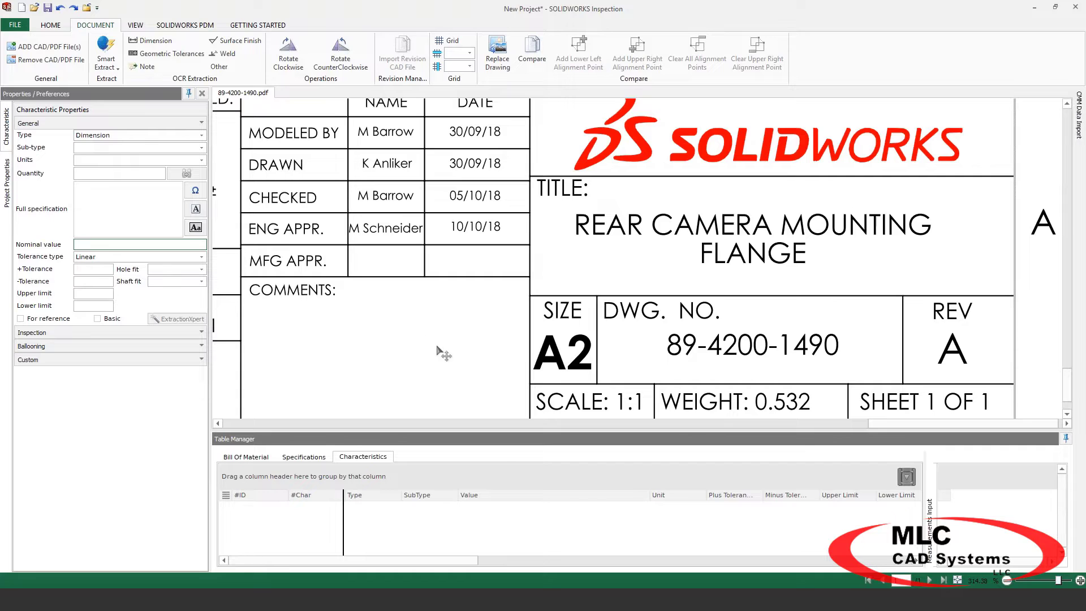
Extract the 0.79±0.50 length below the Section A-A view as the first ballooned dimension characteristic.
scroll(439, 354, "up", 1)
left_click(135, 25)
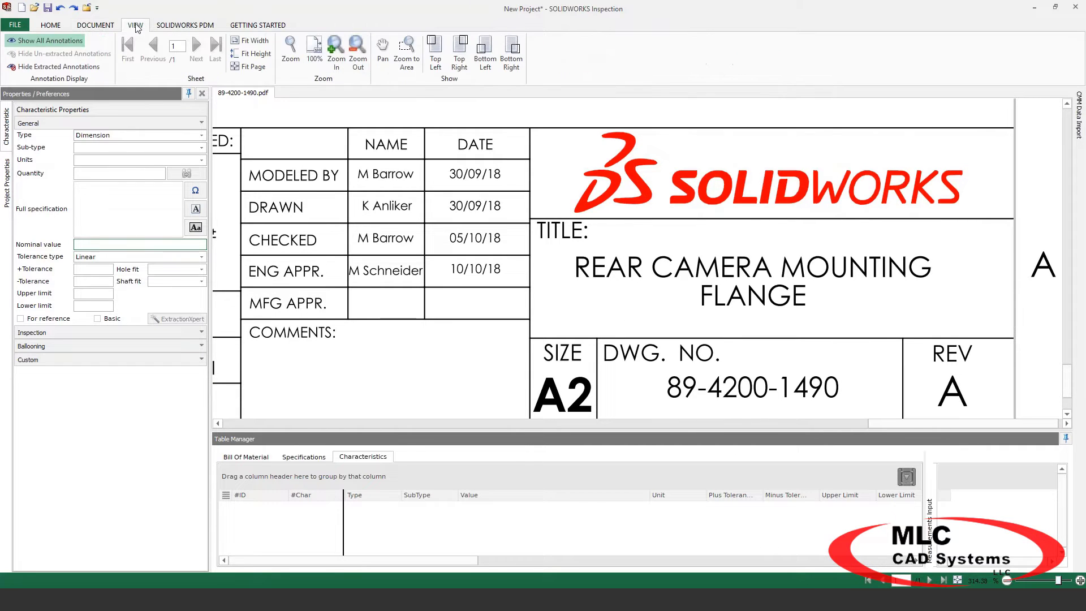
left_click(259, 43)
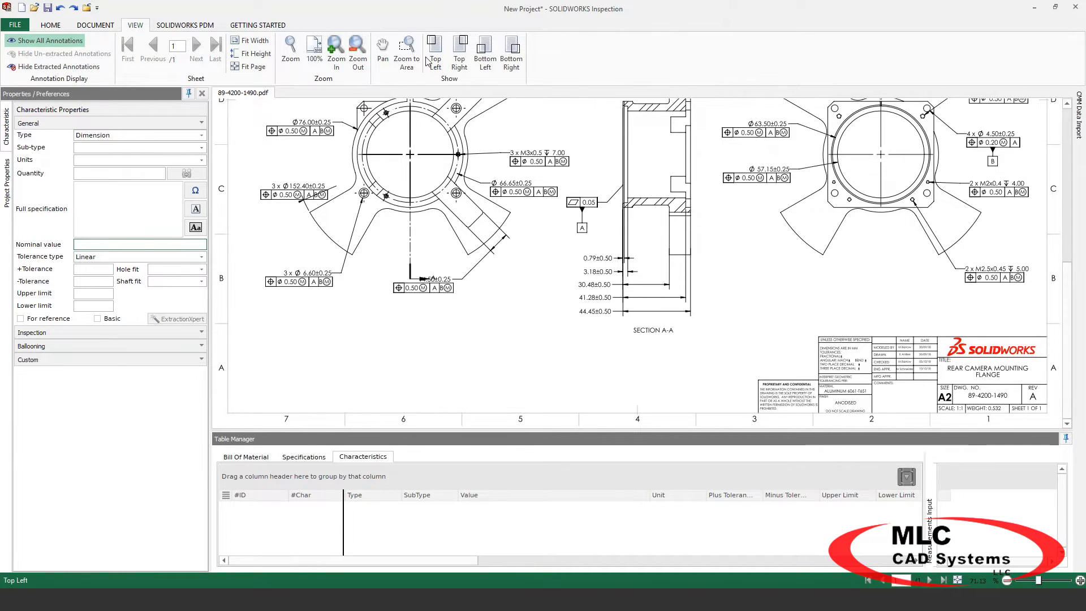
left_click(407, 56)
left_click_drag(560, 244, 652, 330)
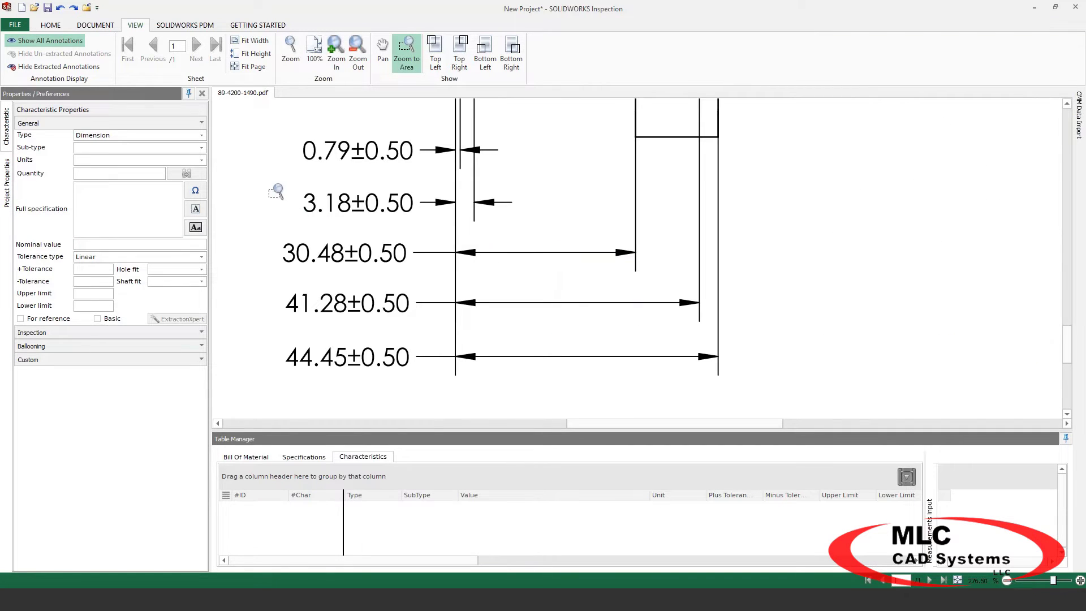
key("Escape")
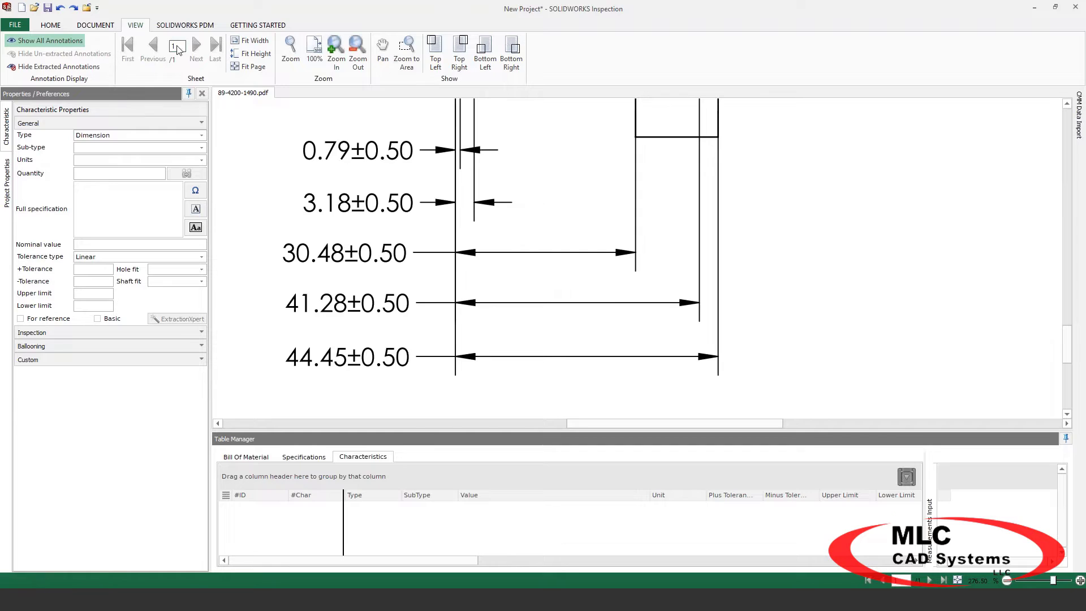
left_click(95, 25)
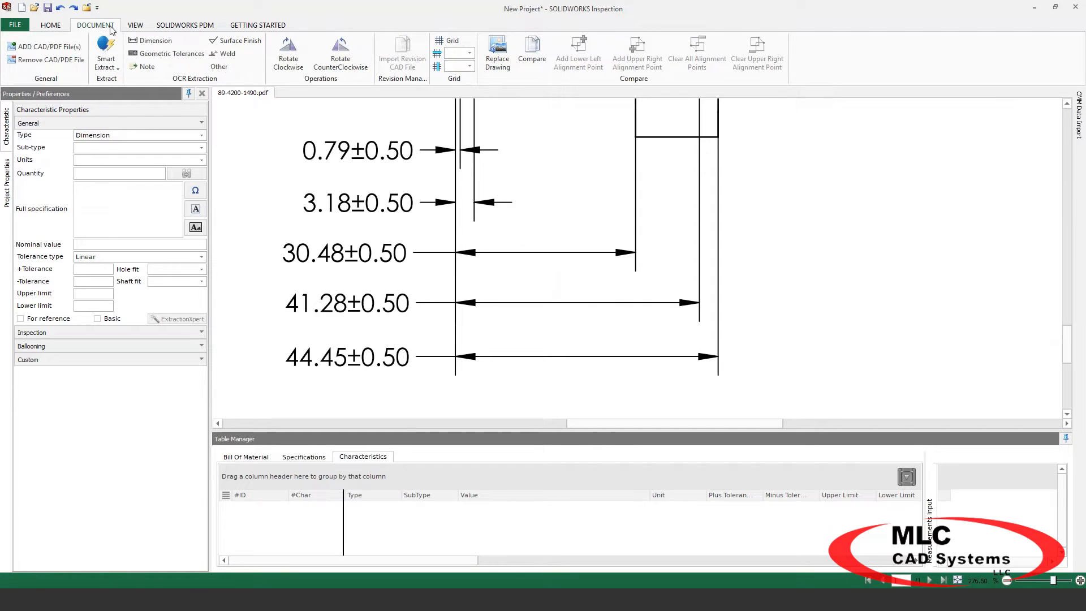
left_click(159, 40)
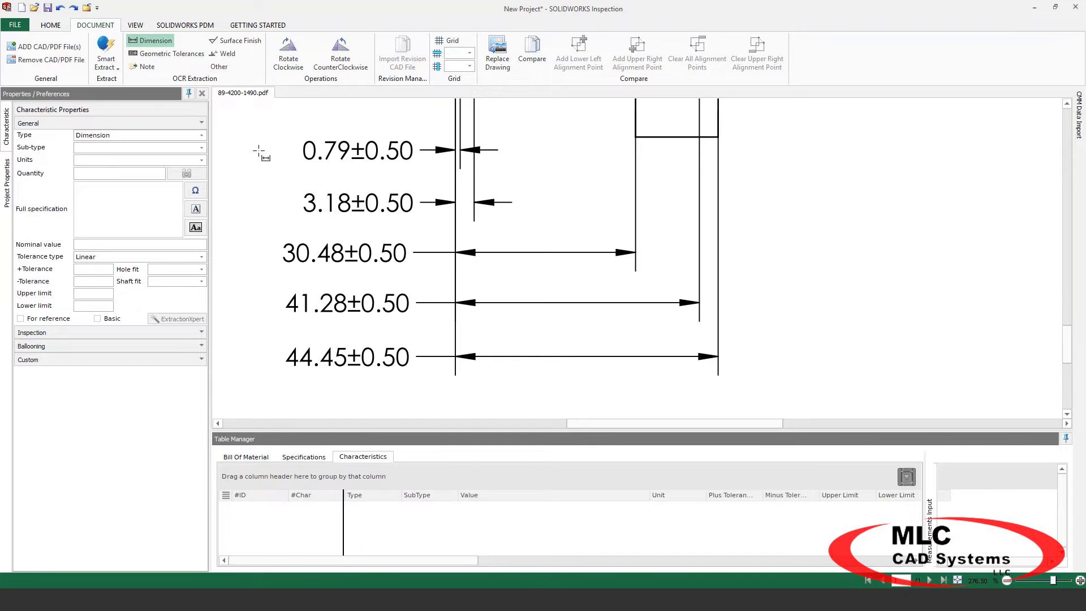
left_click_drag(299, 133, 418, 170)
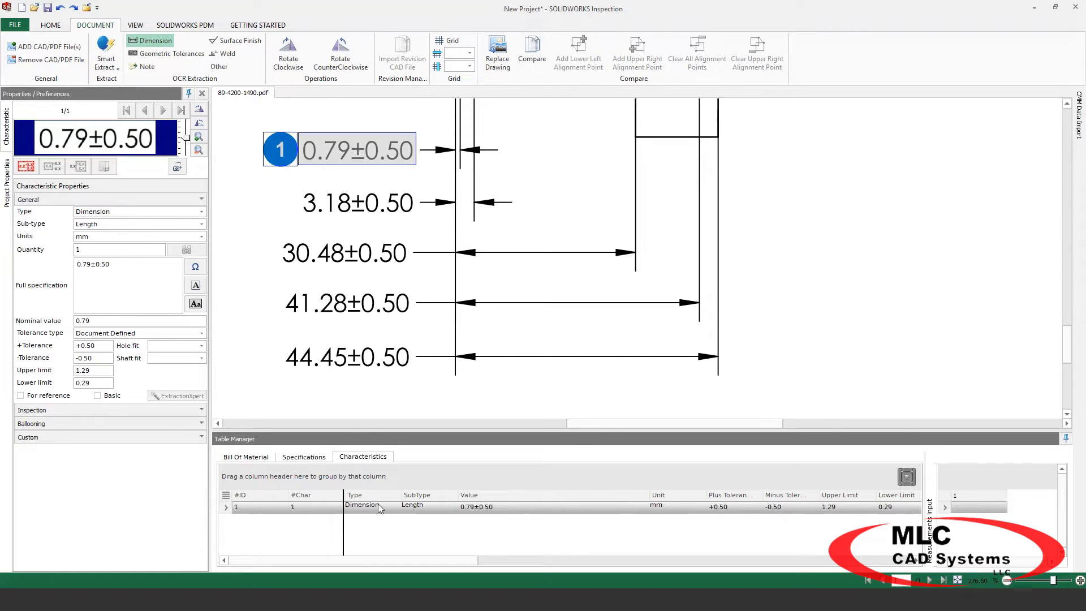
Extract the remaining Section A-A lengths in order: 3.18±0.50, 30.48±0.50, 41.28±0.50 and 44.45±0.50.
left_click_drag(300, 186, 418, 220)
left_click_drag(274, 233, 408, 273)
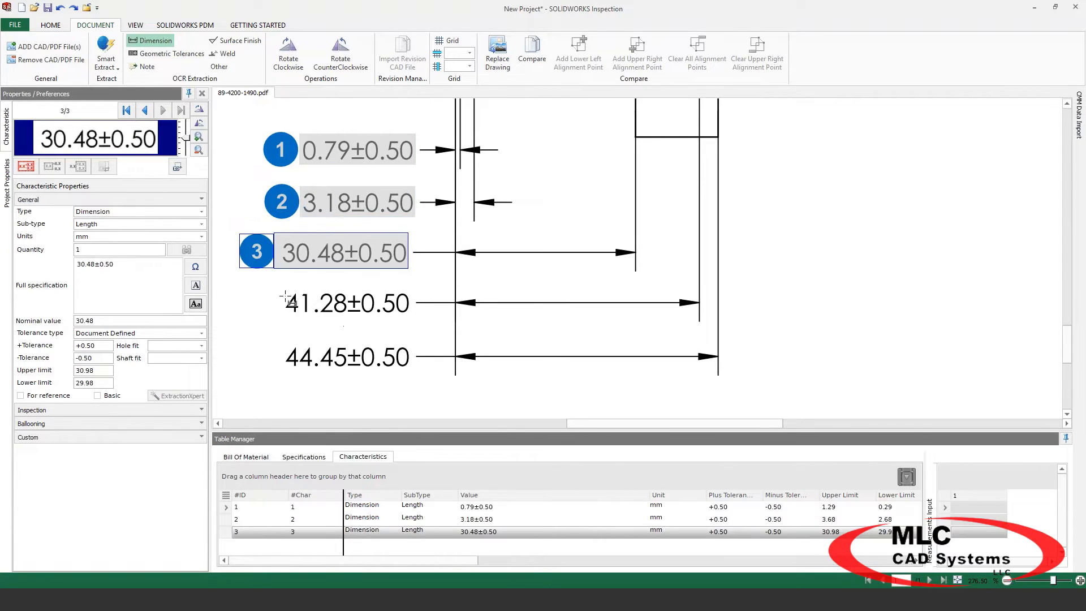
left_click_drag(287, 291, 414, 320)
left_click_drag(279, 333, 412, 376)
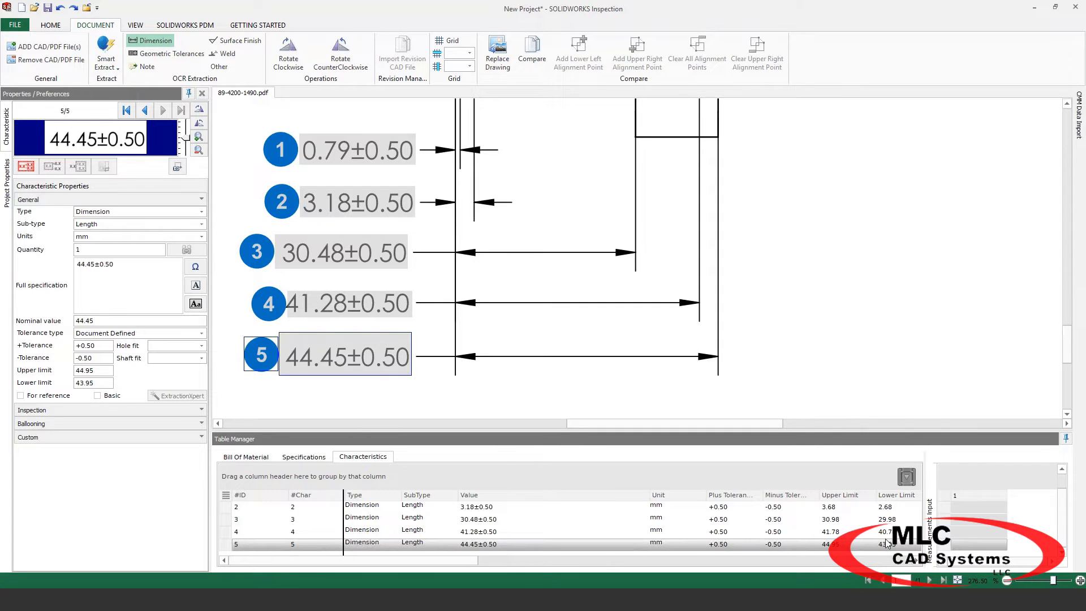
left_click_drag(458, 572, 404, 565)
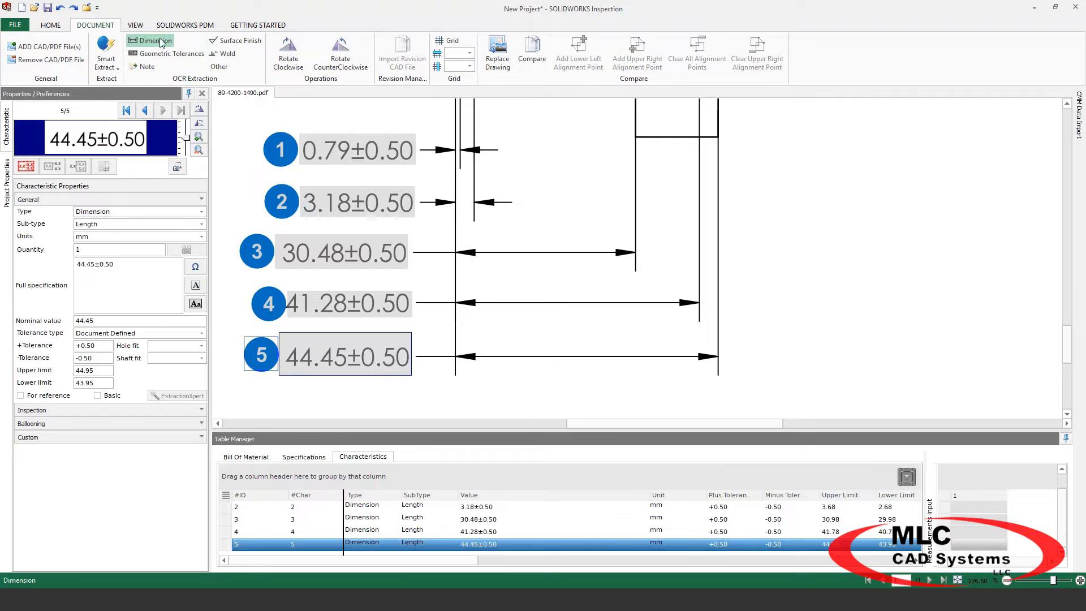
Extract the 3 x Ø 6.60±0.25 hole dimension of the front view and split its quantity into three individual characteristics.
scroll(277, 195, "down", 4)
key("super")
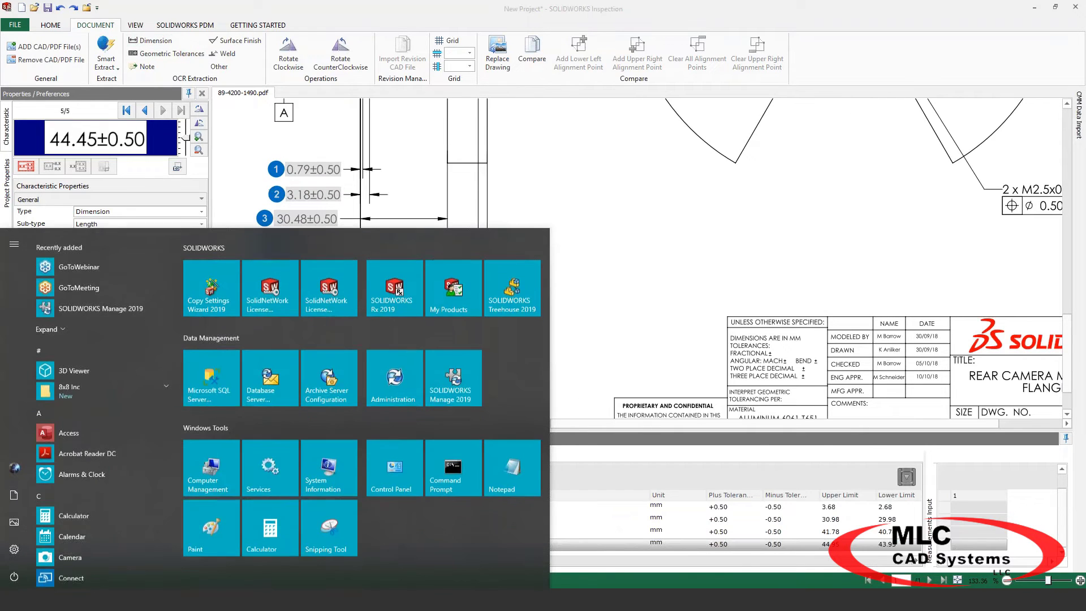
left_click(239, 176)
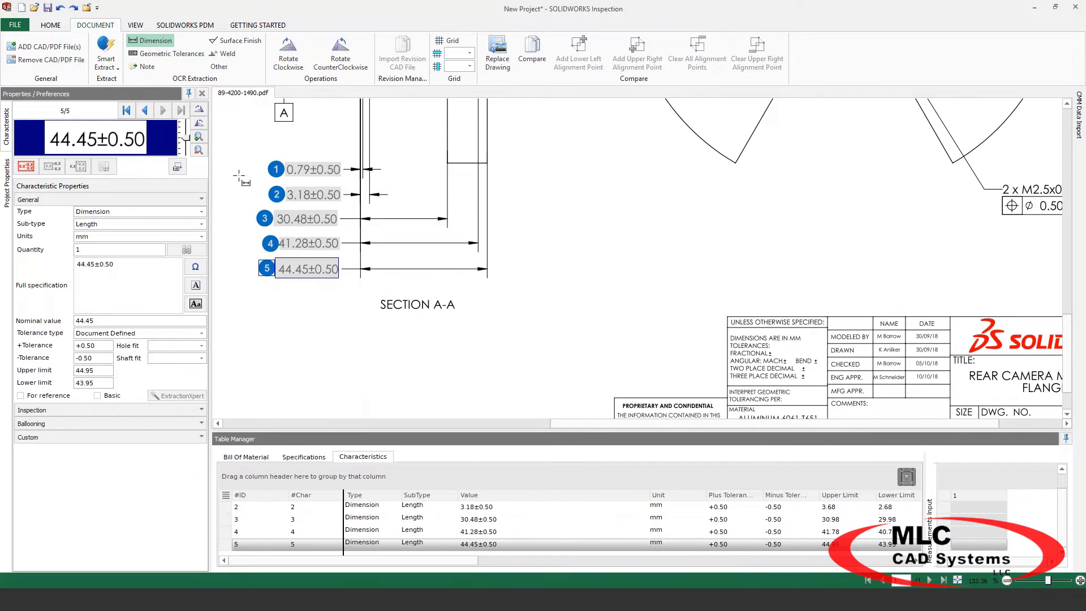
mouse_move(240, 176)
middle_mouse_down()
mouse_move(595, 344)
mouse_move(628, 346)
middle_mouse_up()
mouse_move(334, 376)
middle_mouse_down()
mouse_move(477, 367)
mouse_move(585, 324)
mouse_move(570, 269)
middle_mouse_up()
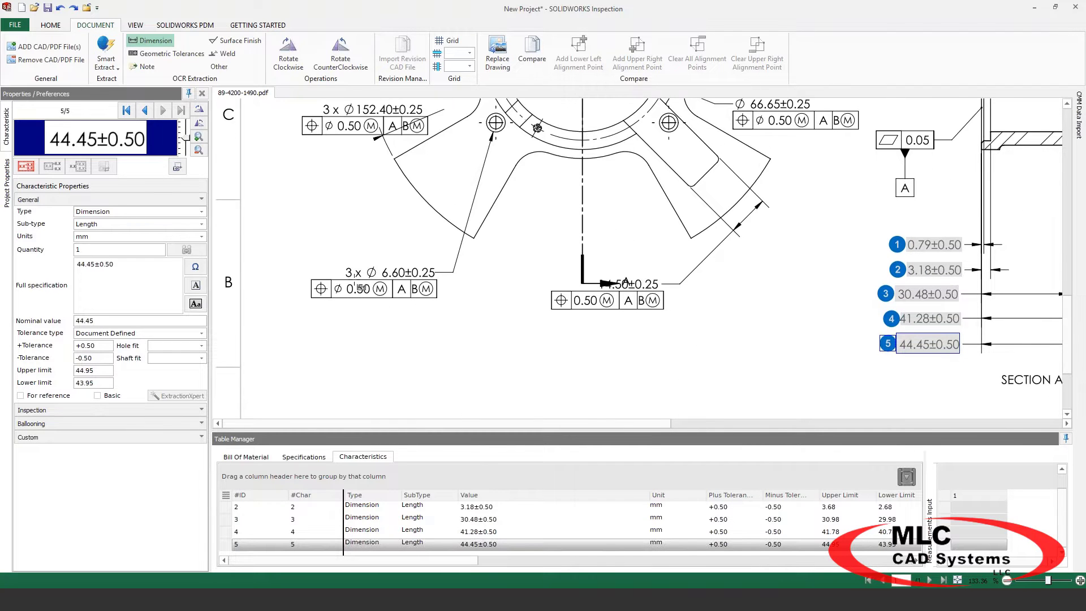
scroll(354, 278, "up", 4)
scroll(354, 277, "up", 1)
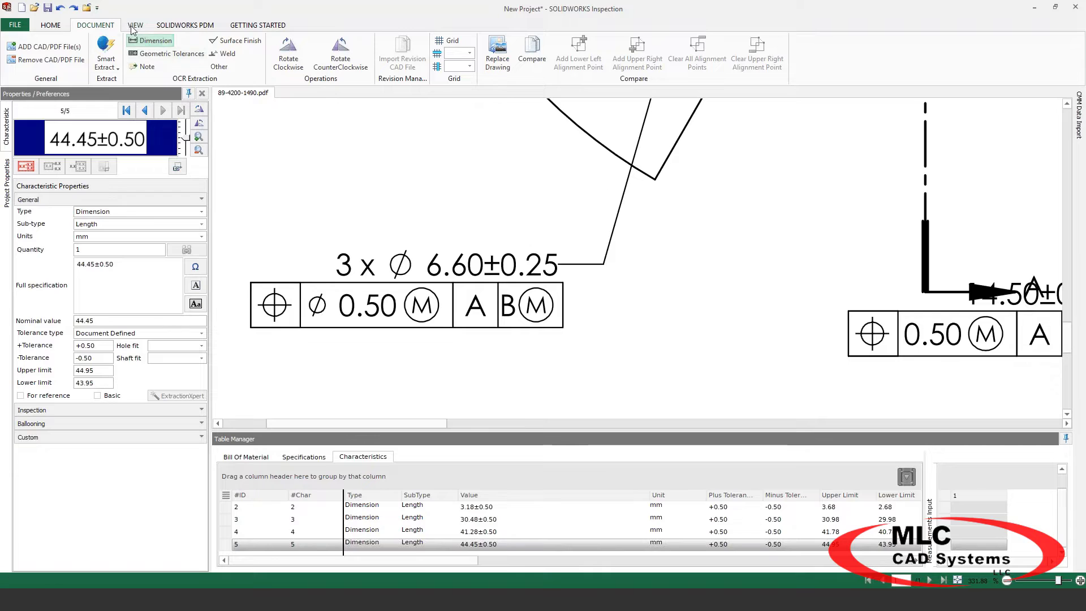
left_click(146, 45)
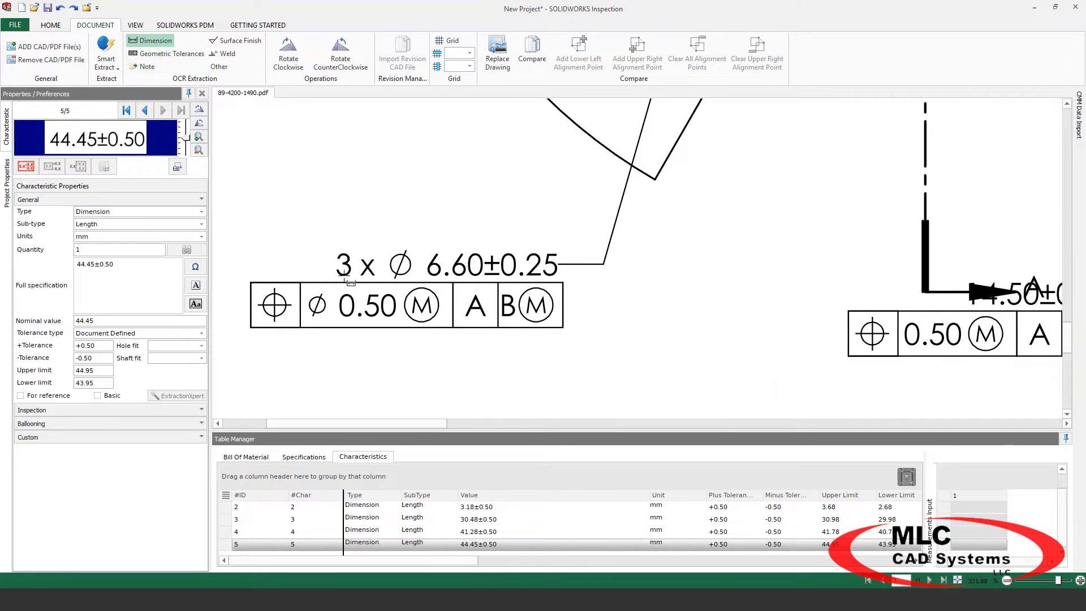
left_click_drag(333, 250, 559, 278)
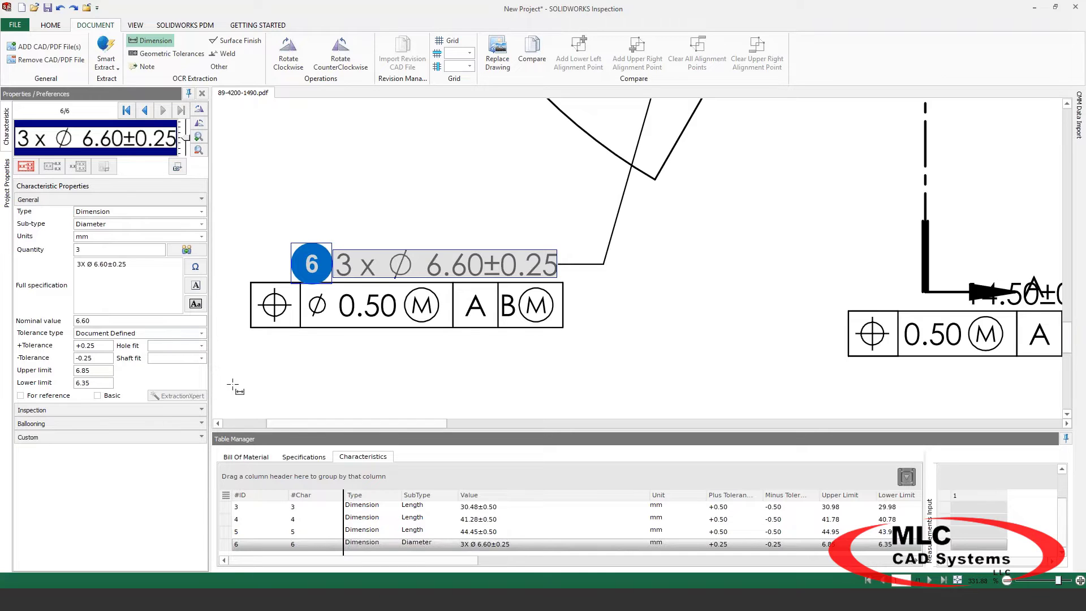
left_click(187, 251)
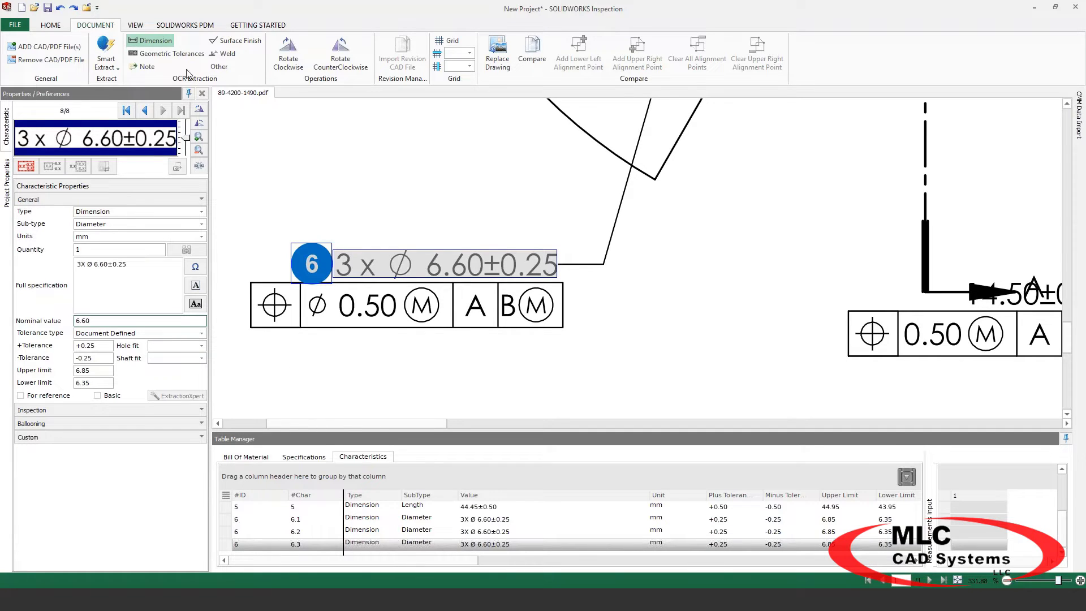
left_click(170, 53)
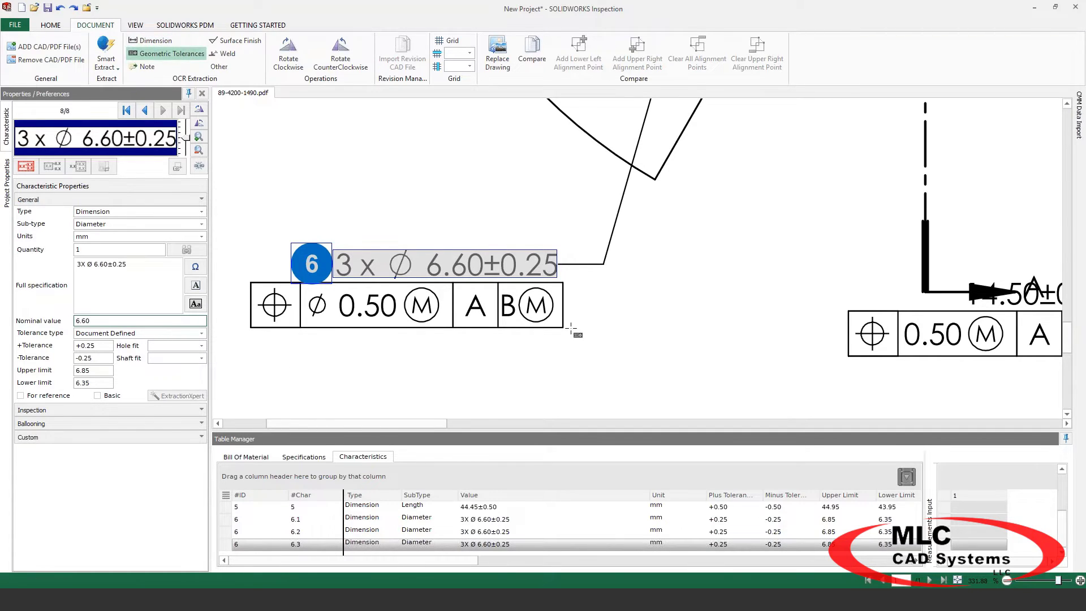
left_click_drag(568, 334, 245, 281)
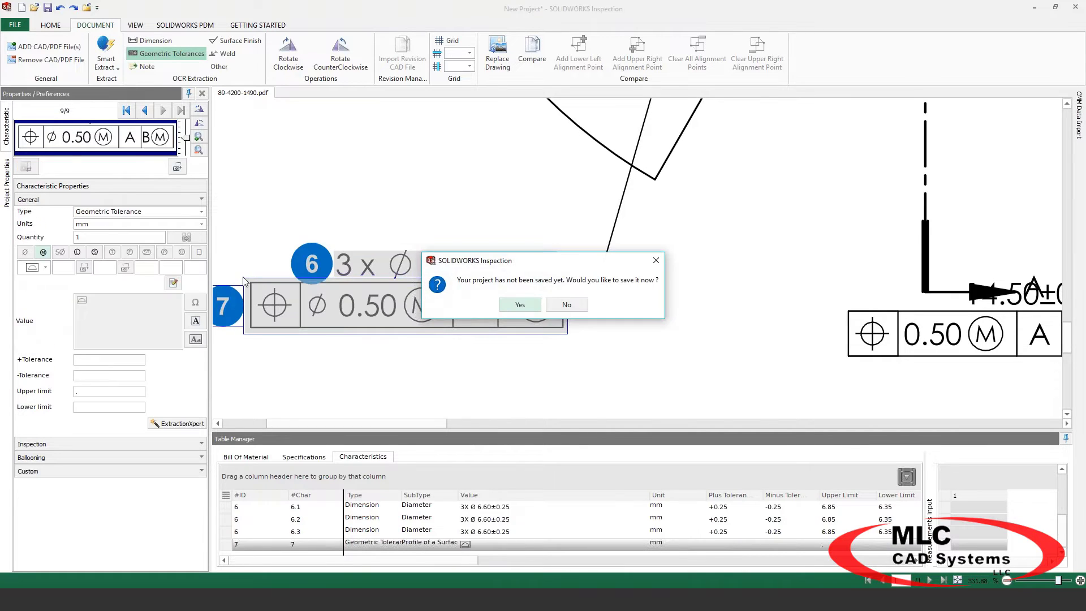
left_click(520, 306)
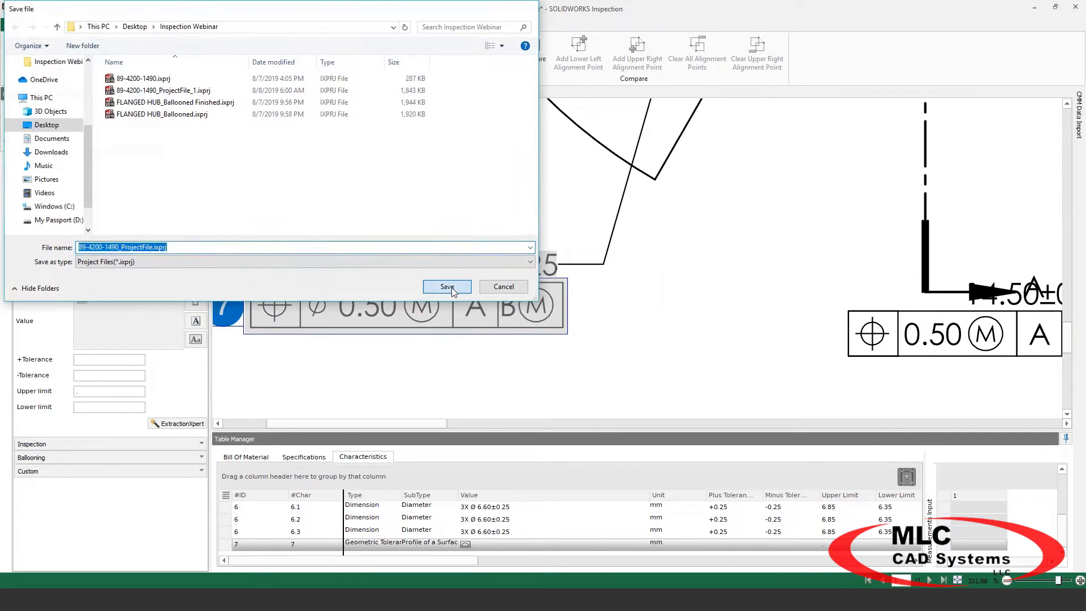
left_click(447, 286)
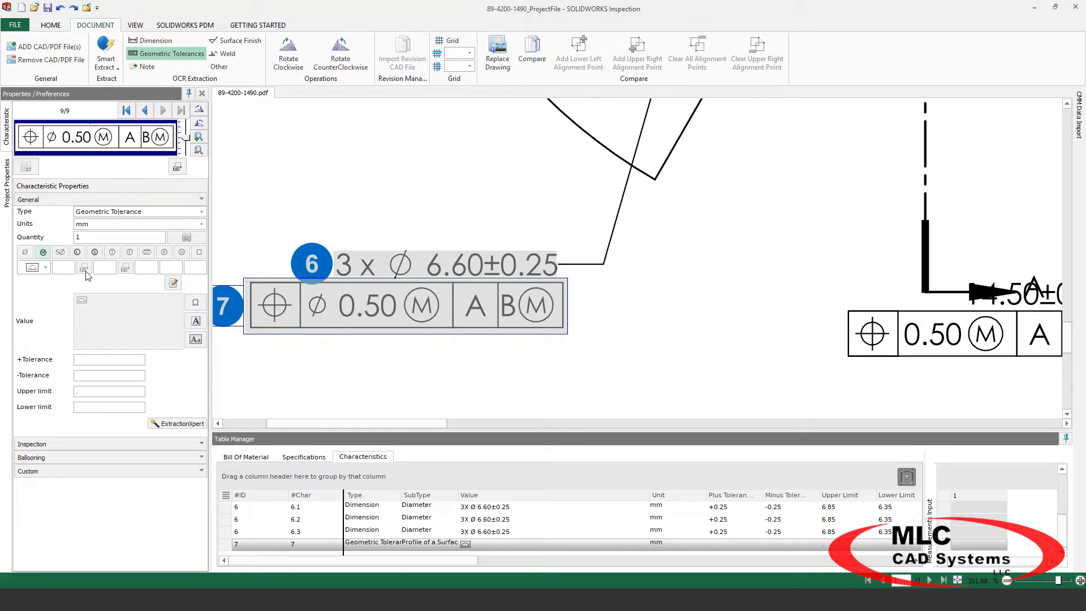
Define the extracted geometric tolerance as Position with a diametral tolerance of 0.50 at maximum material condition.
left_click(46, 270)
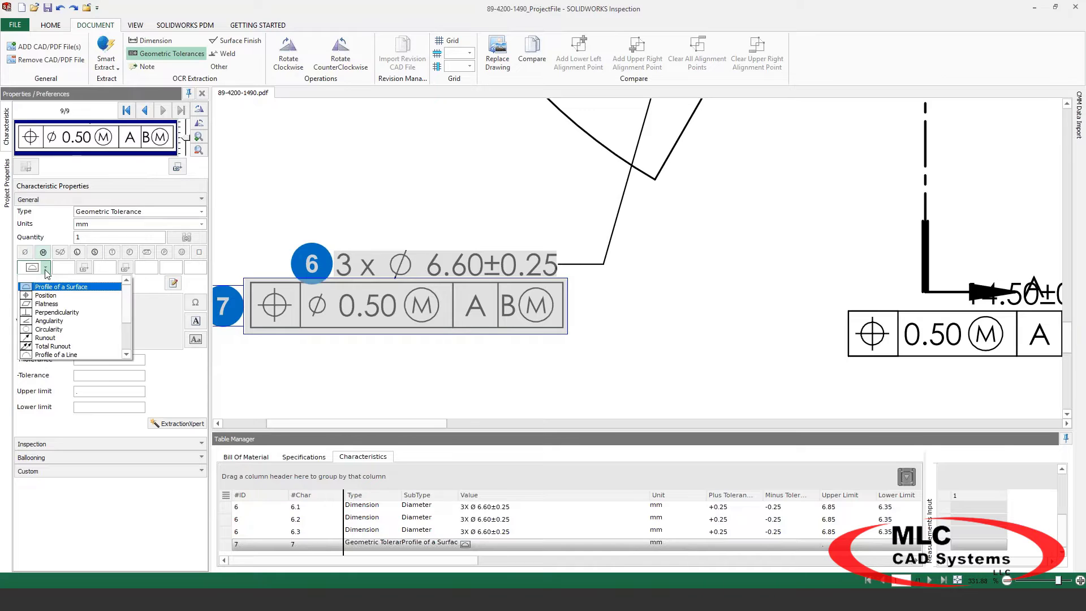
left_click(45, 295)
left_click(63, 268)
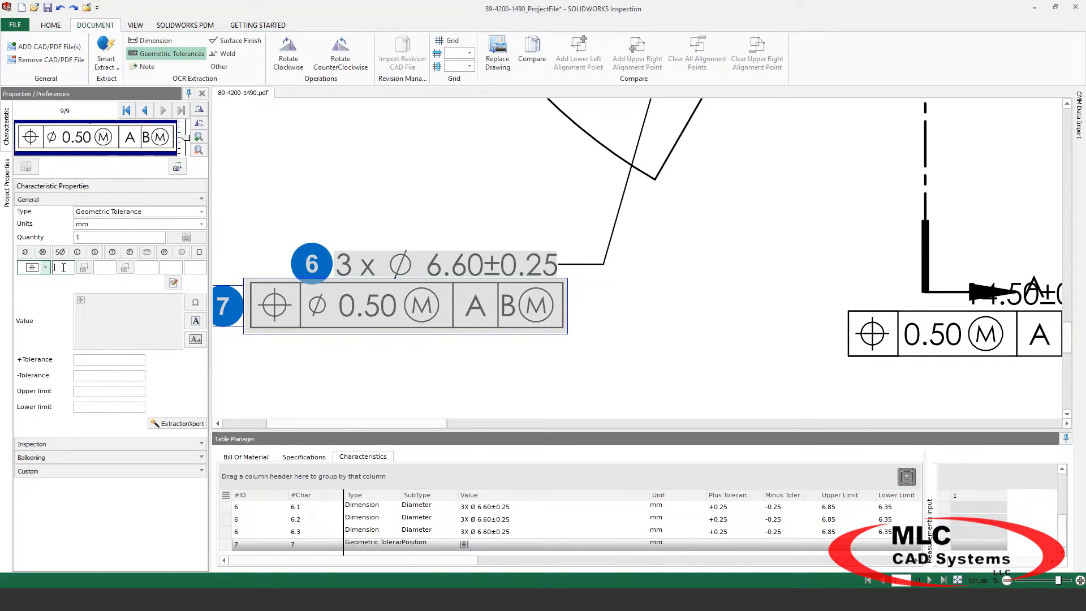
left_click(25, 251)
type("0.50")
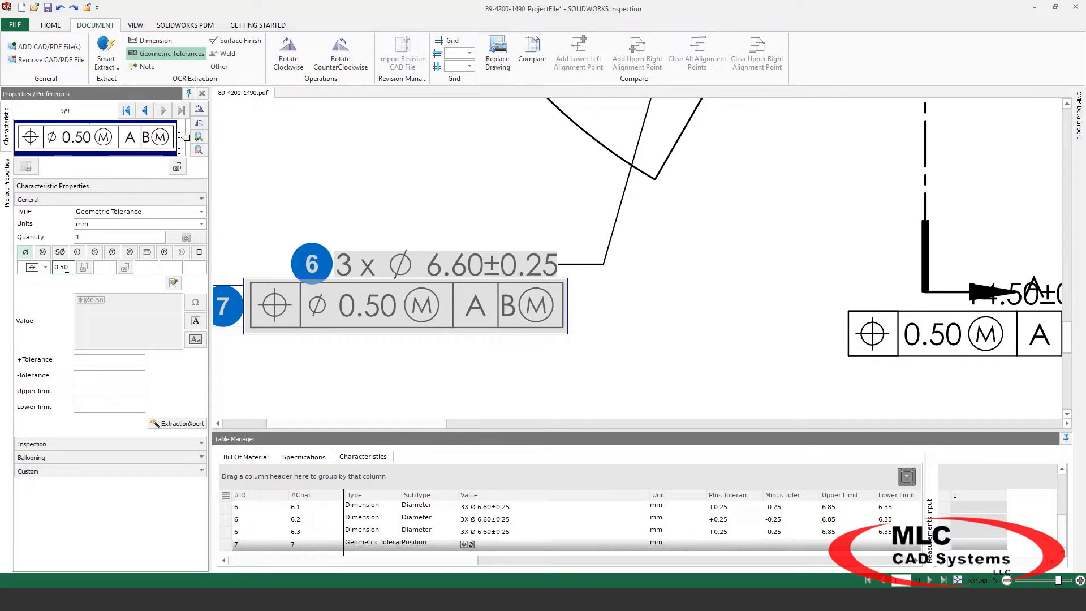
left_click(43, 252)
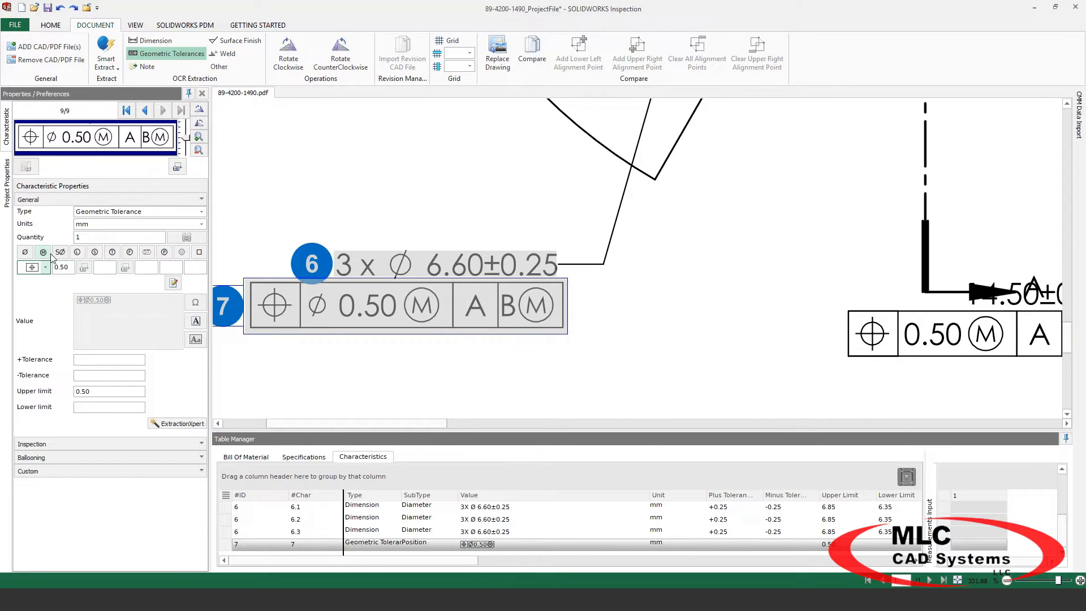
Add datum A and datum B to the position tolerance, with the maximum material modifier on B.
left_click(145, 266)
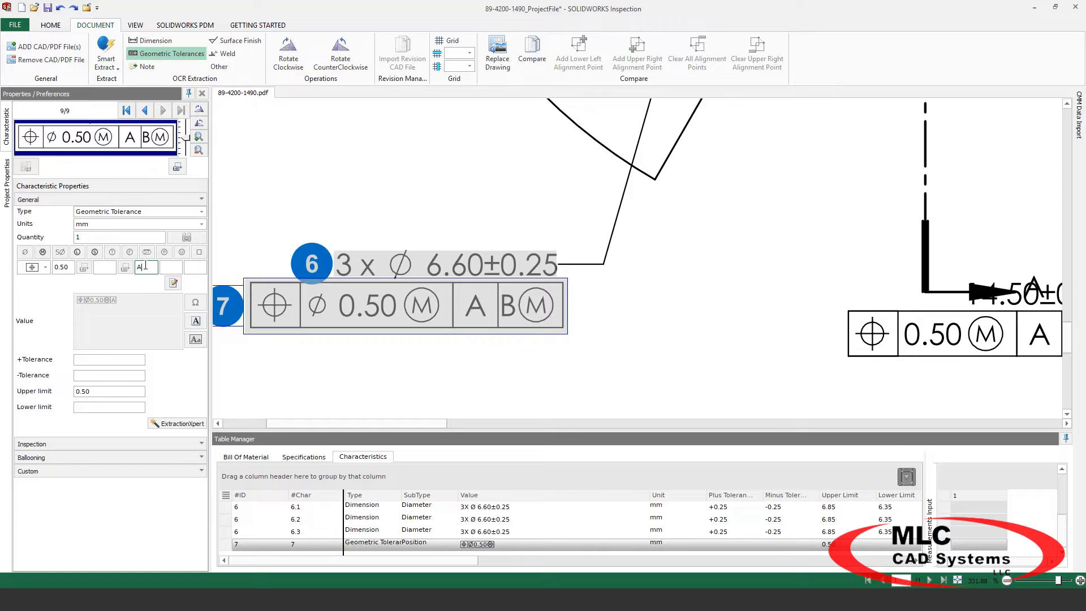
type("A")
key("Tab")
type("B")
left_click(44, 253)
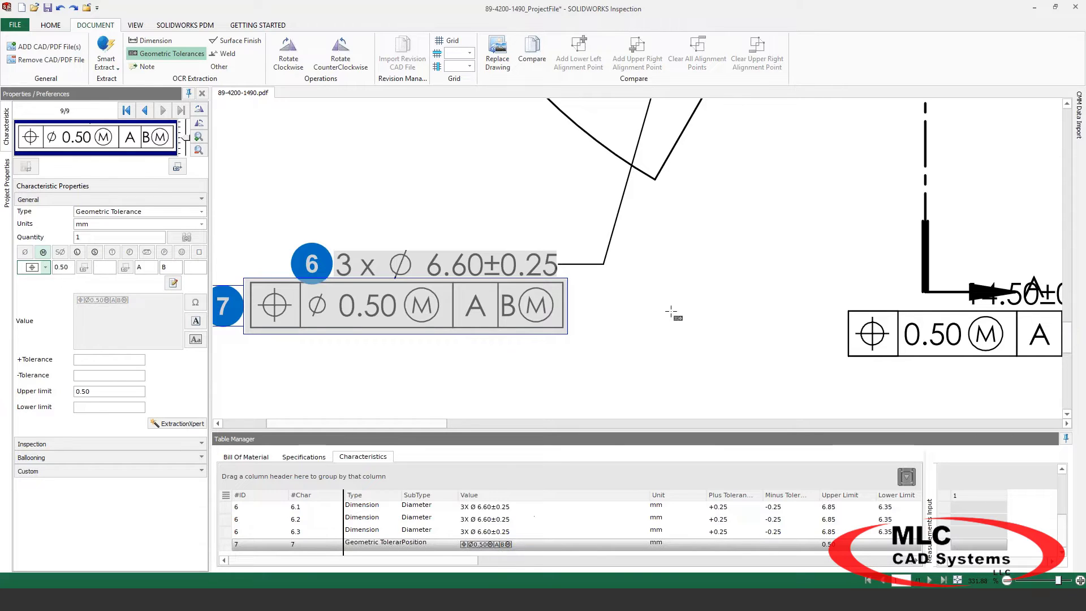
scroll(678, 313, "down", 3)
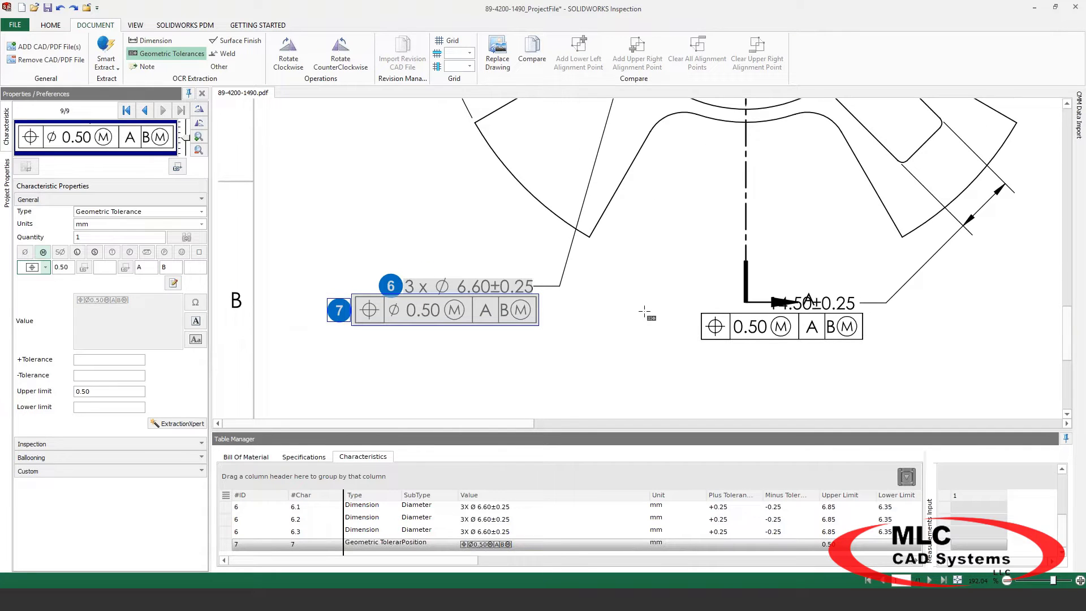
scroll(643, 310, "down", 4)
scroll(570, 234, "down", 2)
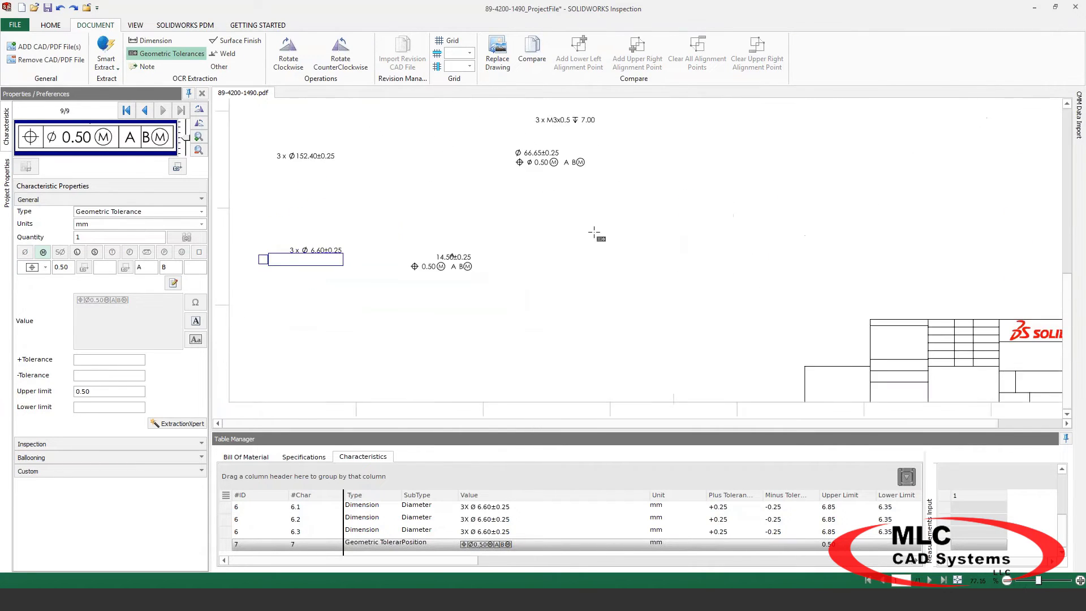
middle_click_drag(560, 243, 555, 289)
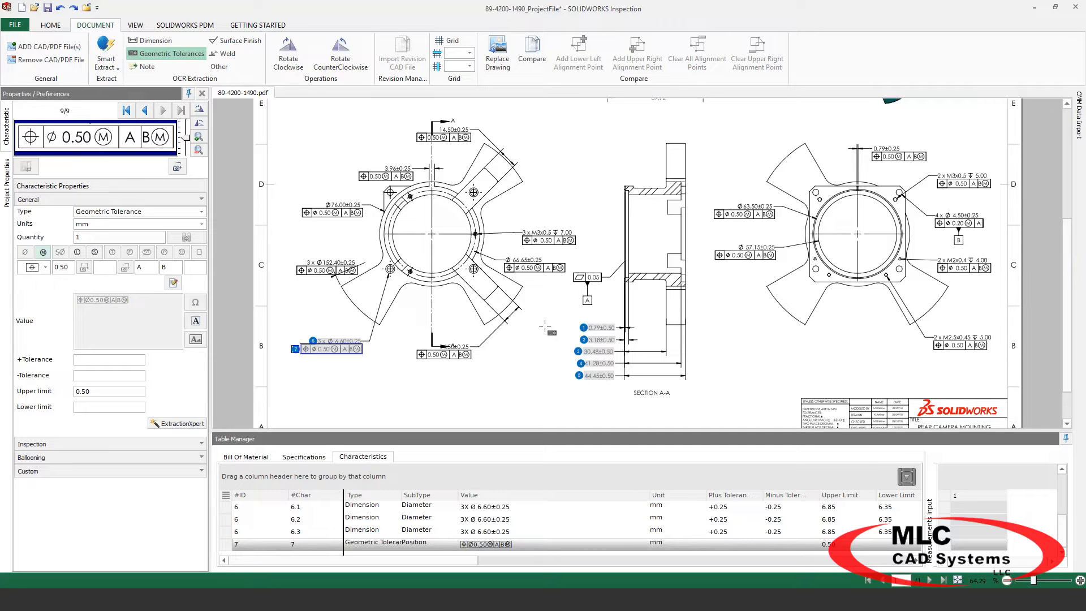
Start a new project from the AS9102_mm_2019.ixpdot template without saving the current one, and load the drawing 89-4200-1490.DWG.
left_click(15, 25)
left_click(48, 54)
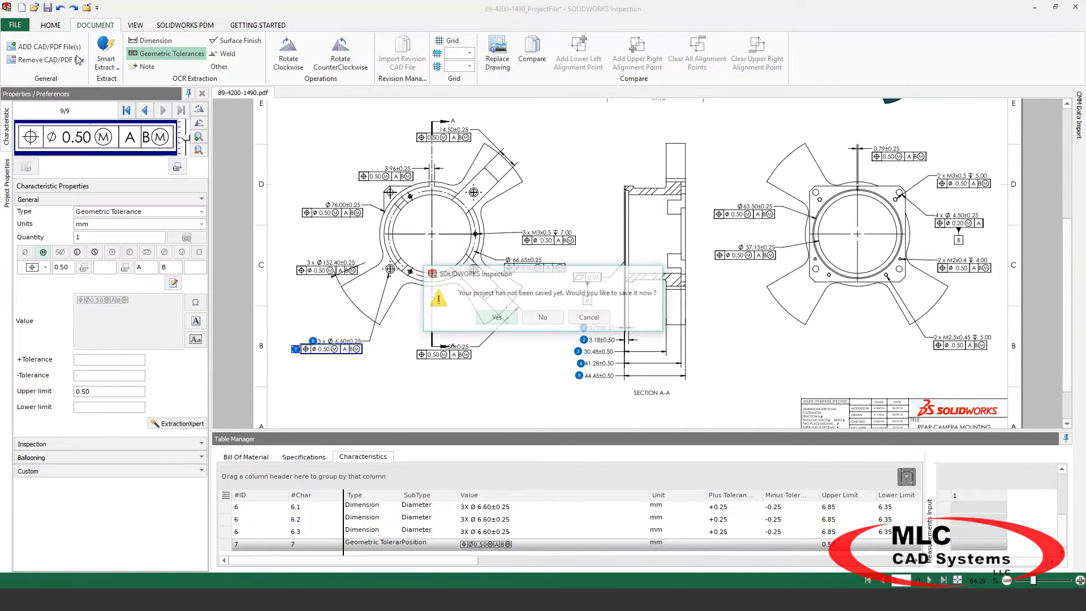
left_click(547, 317)
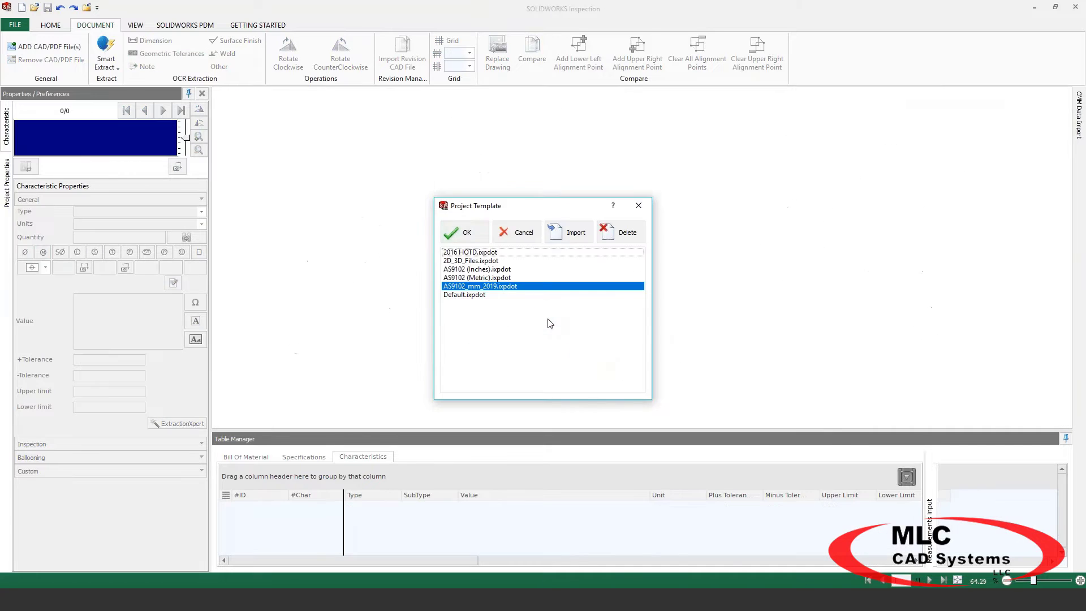
left_click(465, 232)
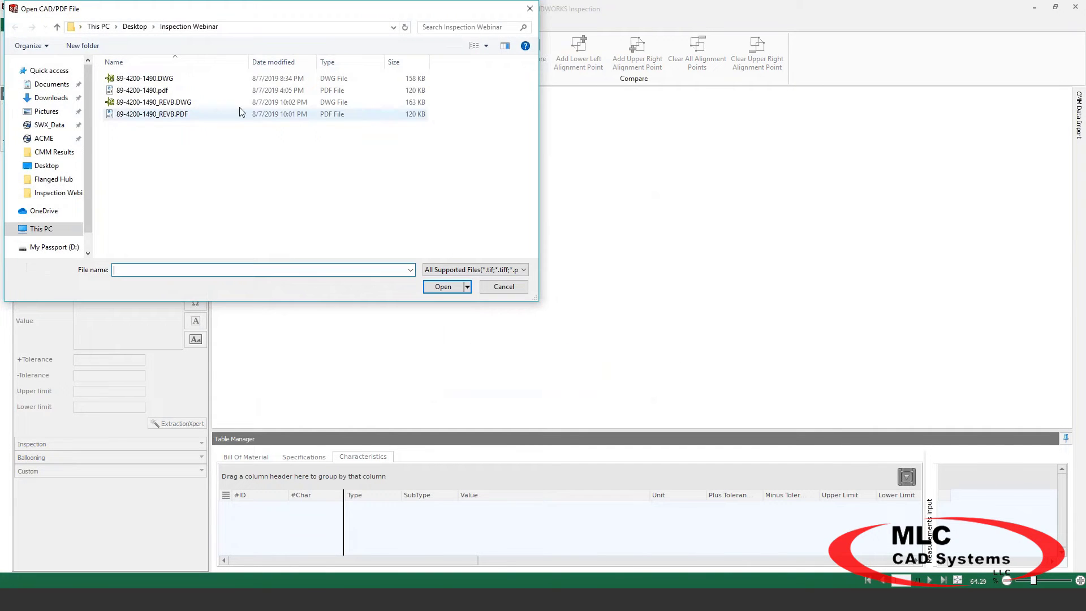
left_click(164, 78)
left_click(443, 286)
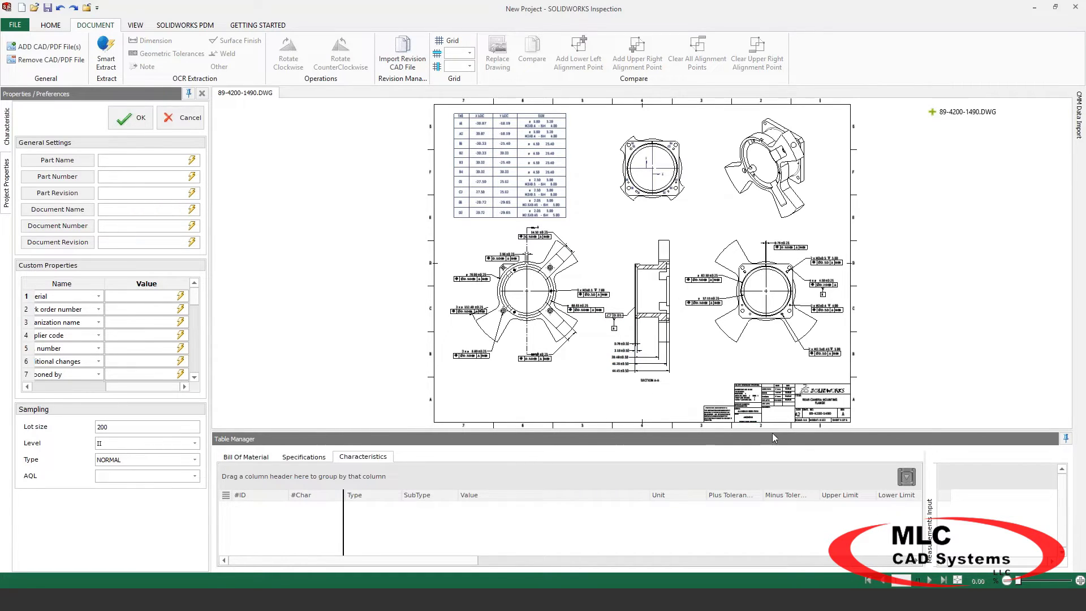
scroll(832, 418, "up", 5)
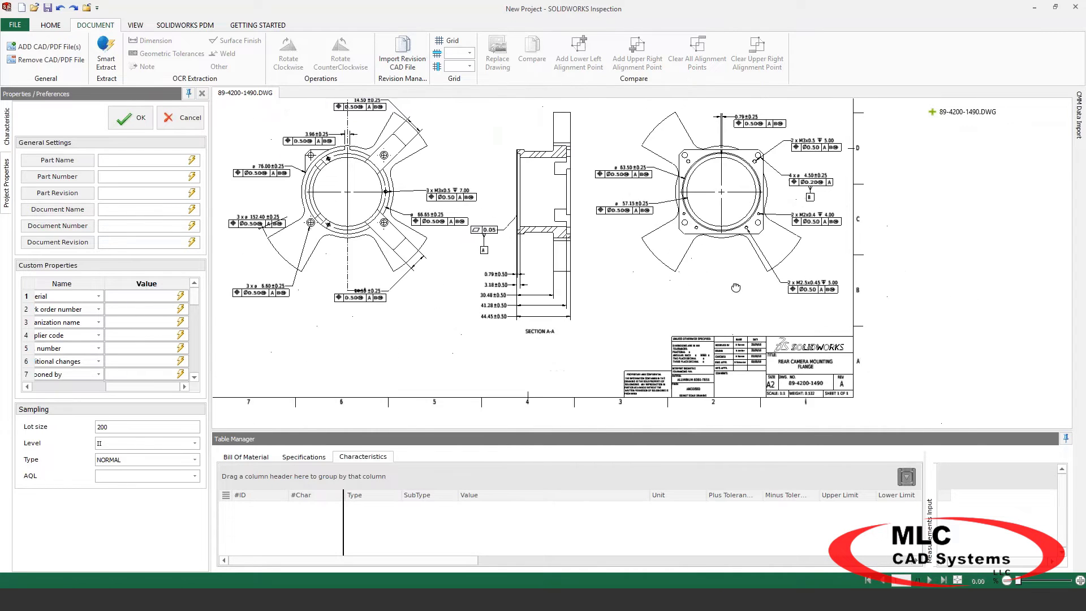
scroll(754, 316, "up", 5)
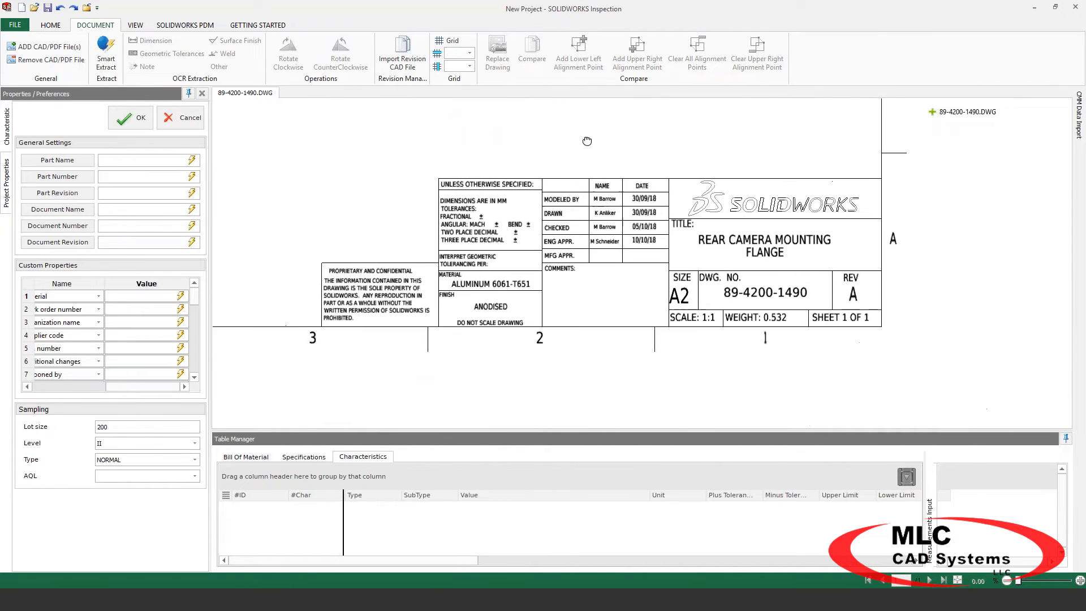
scroll(703, 190, "up", 2)
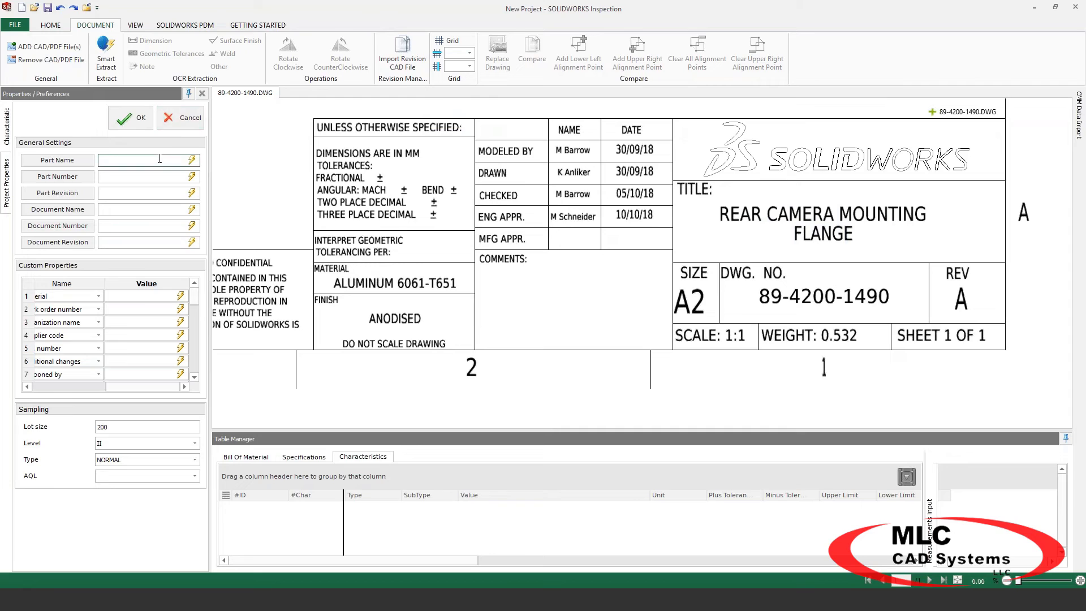
left_click(193, 161)
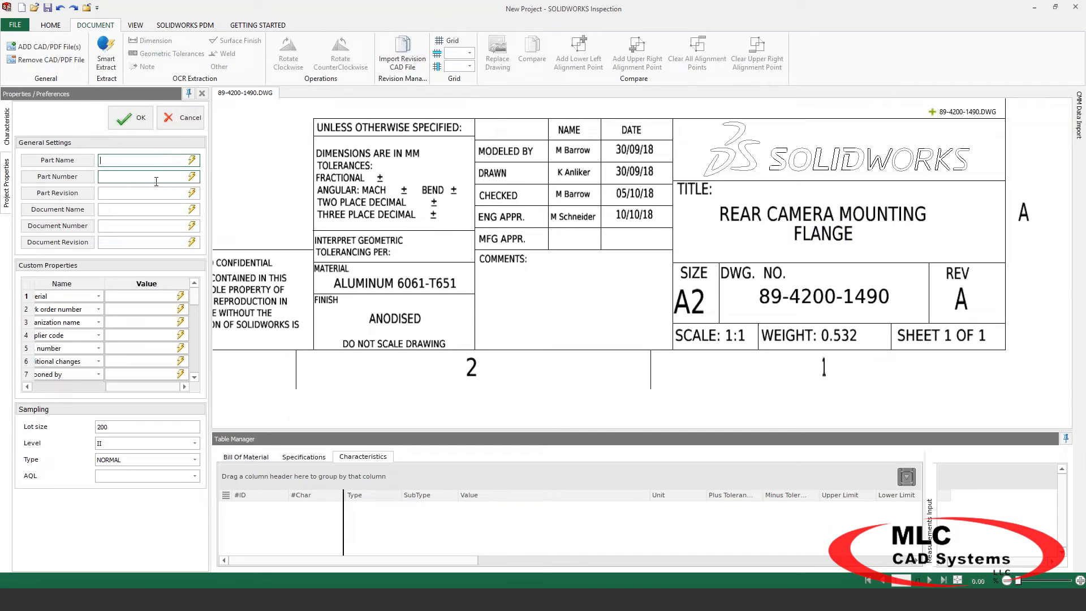
left_click(829, 208)
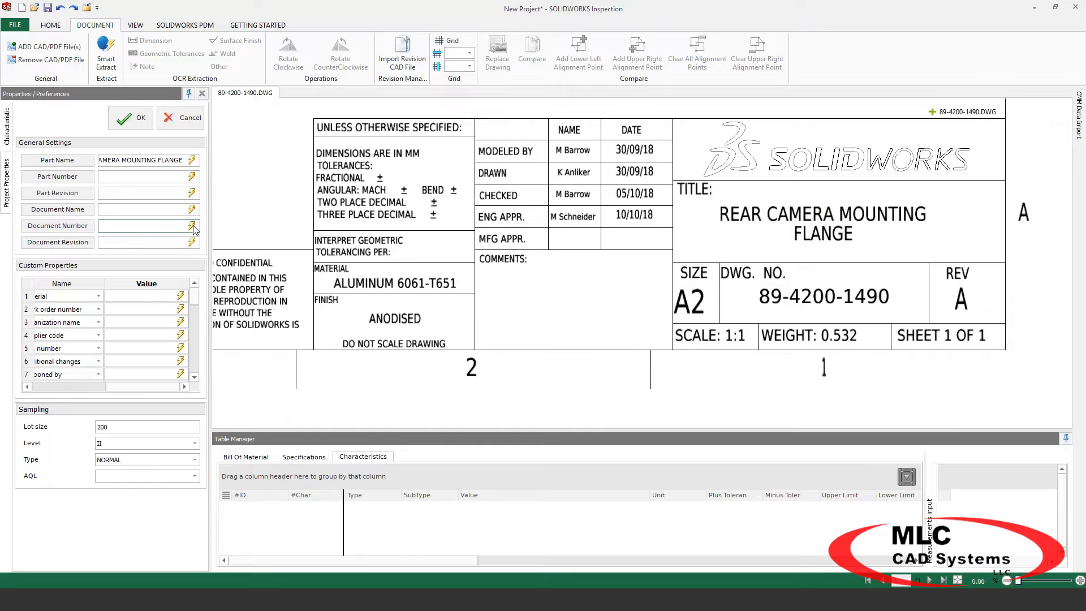
left_click(811, 290)
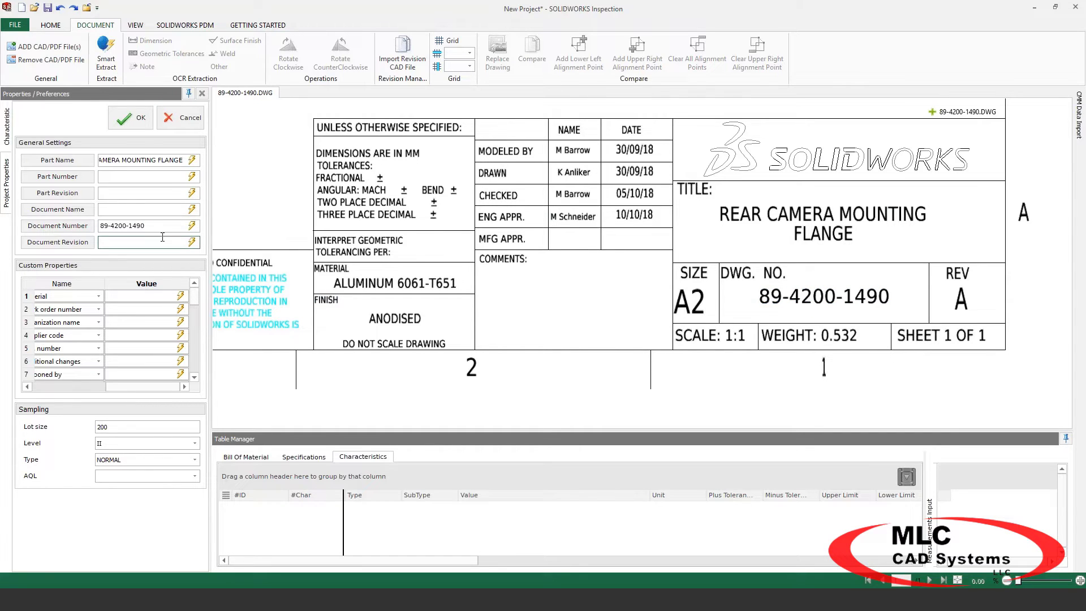
Capture document revision A and the material ALUMINUM 6061-T651 from the title block into the project properties.
left_click(193, 242)
left_click(961, 298)
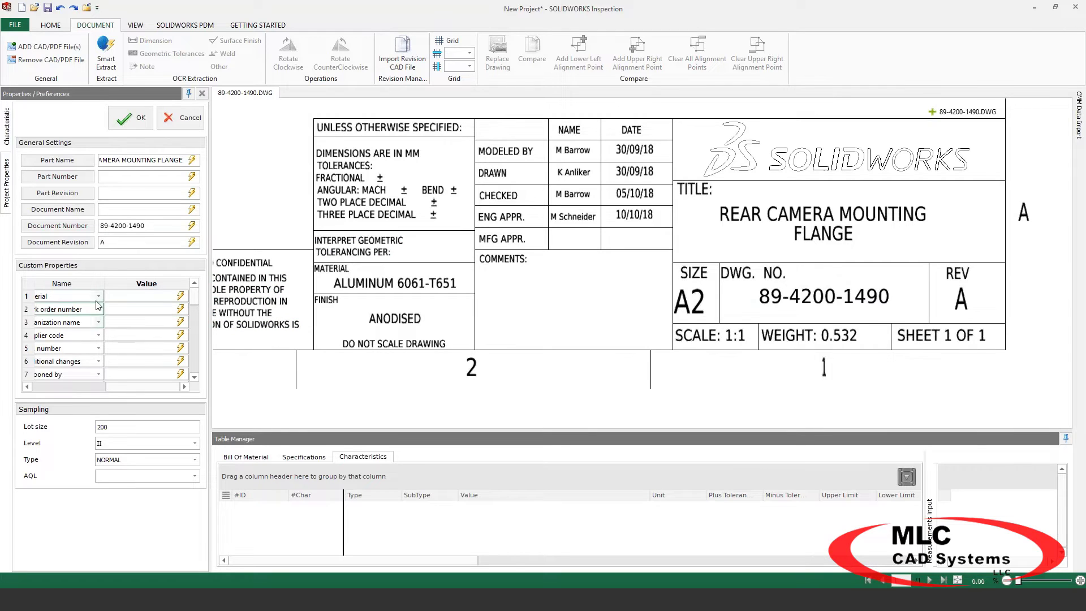
left_click(181, 296)
left_click(413, 283)
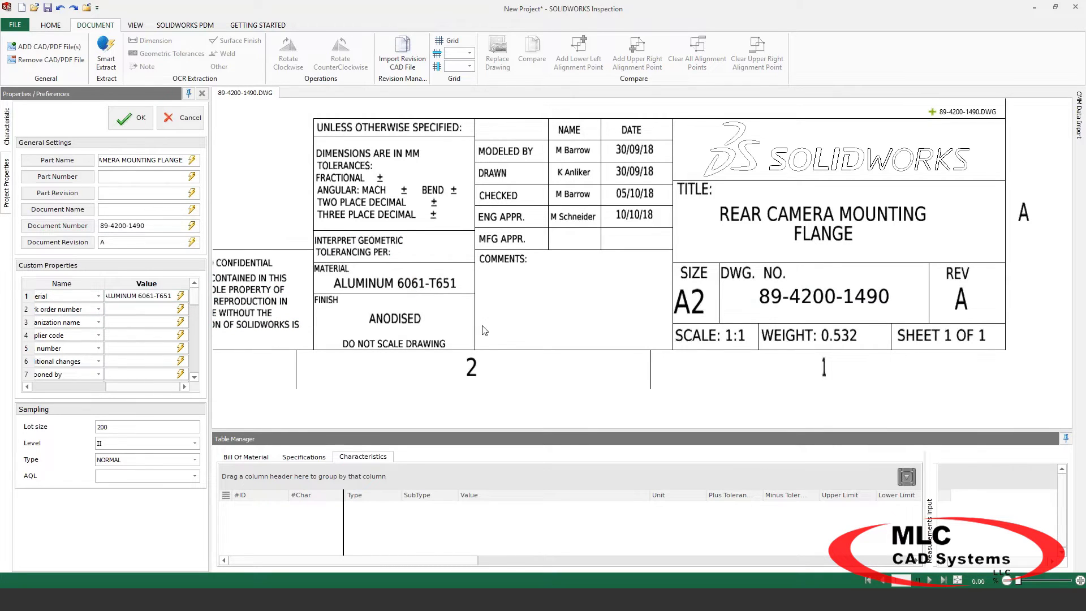
Smart-extract the five length dimensions below Section A-A in one window selection and check them in the characteristics table.
scroll(284, 184, "down", 3)
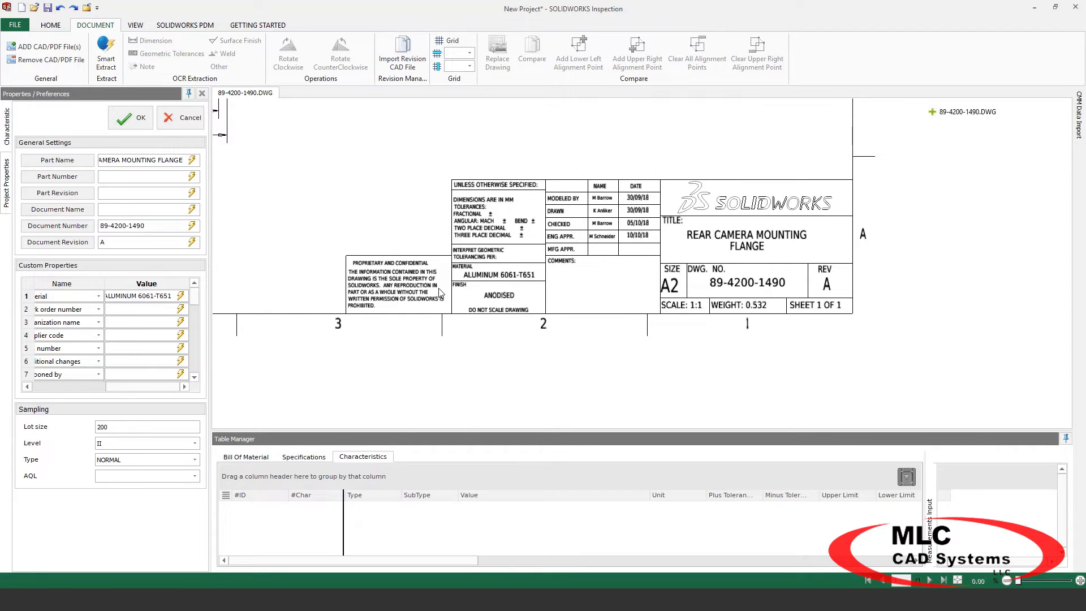
scroll(428, 246, "down", 2)
scroll(443, 179, "down", 4)
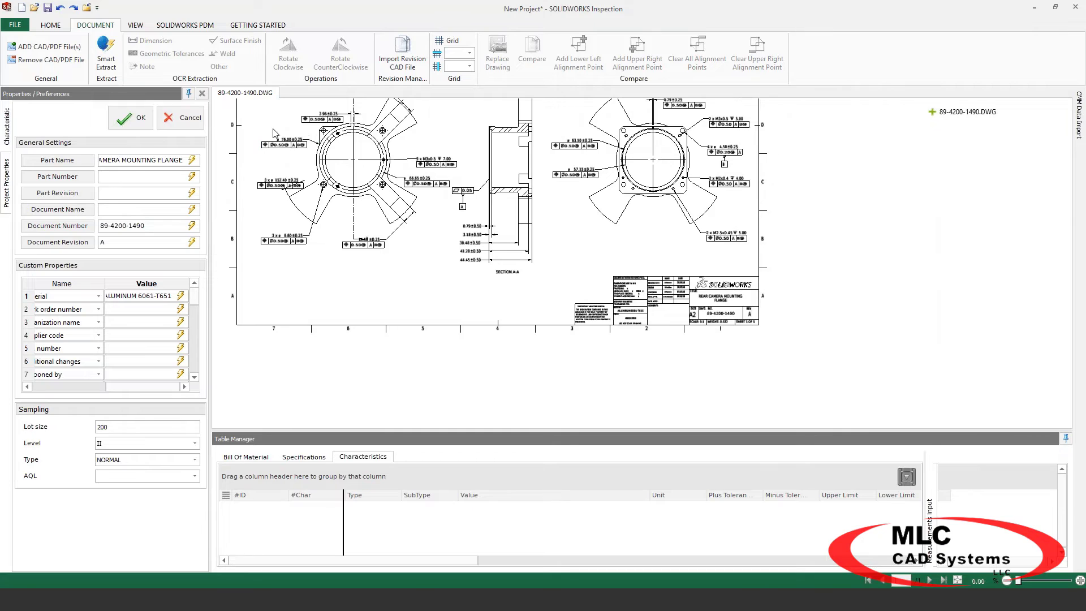
left_click(100, 47)
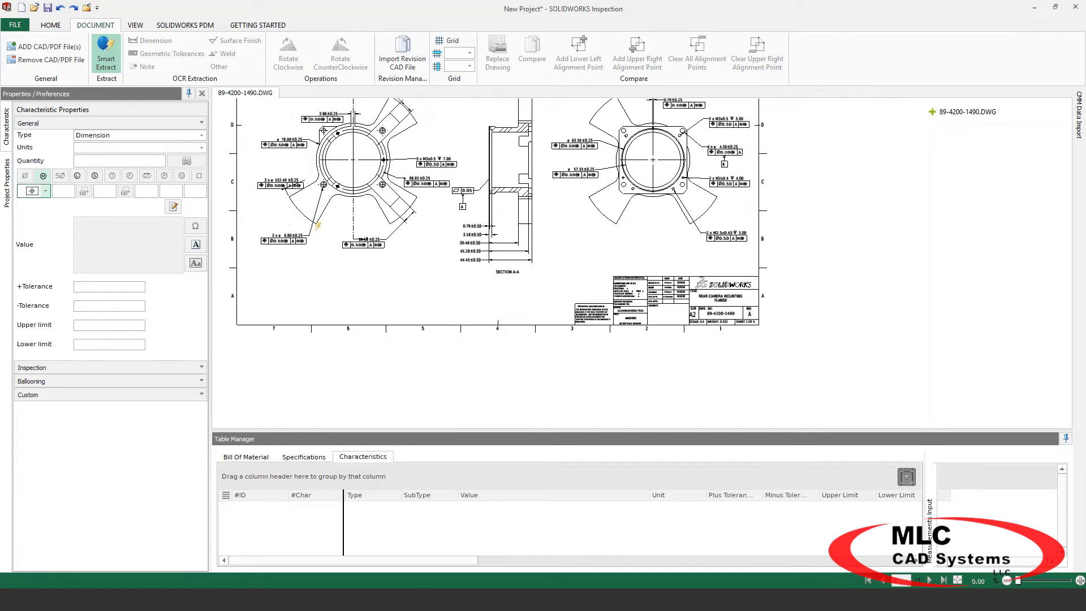
left_click_drag(452, 218, 494, 267)
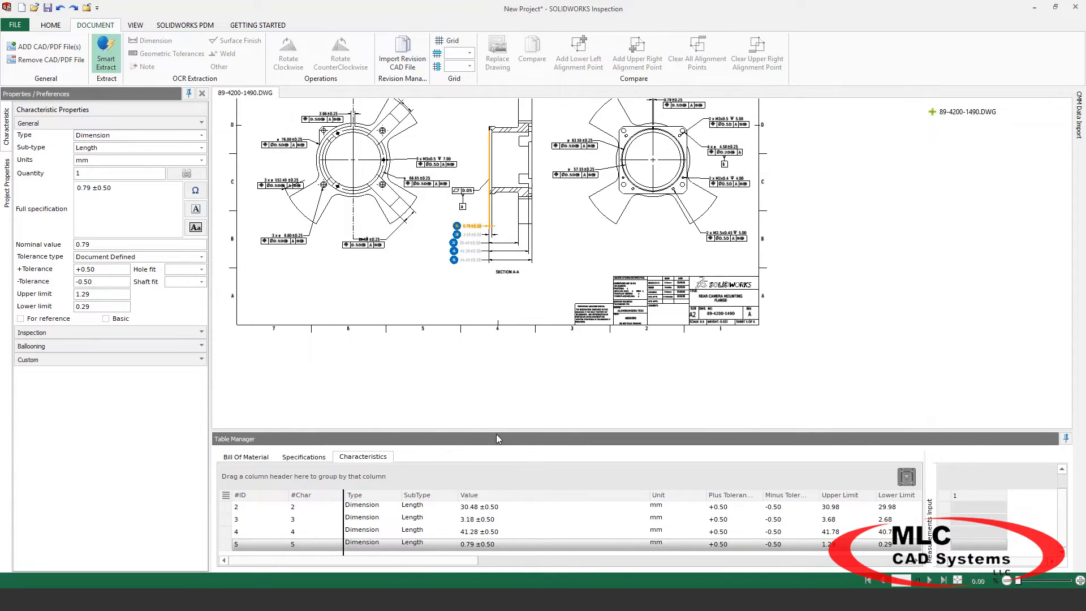
left_click_drag(497, 432, 495, 378)
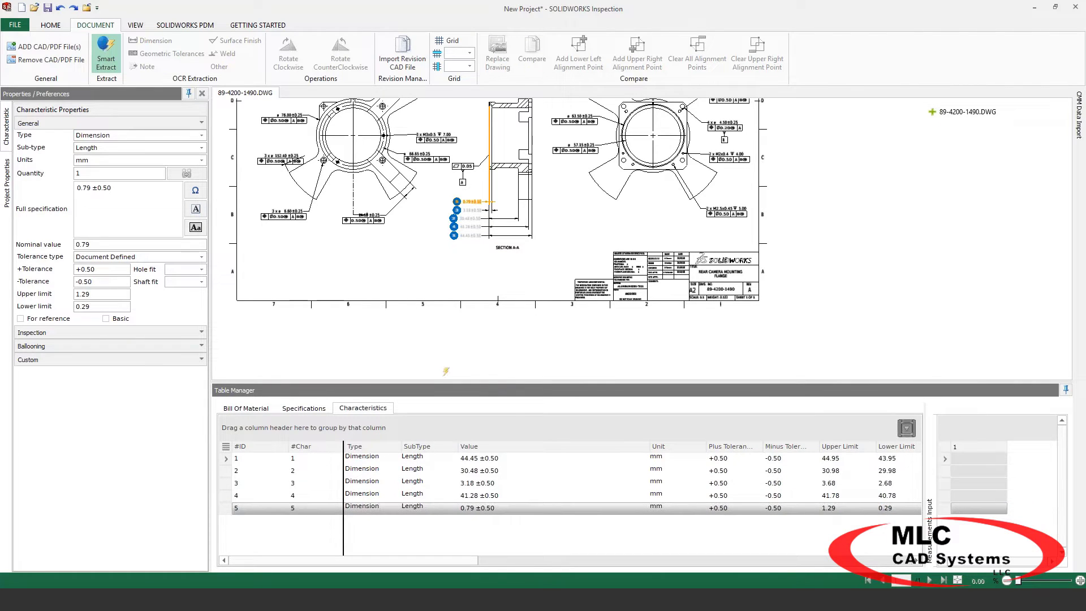
left_click_drag(442, 381, 446, 466)
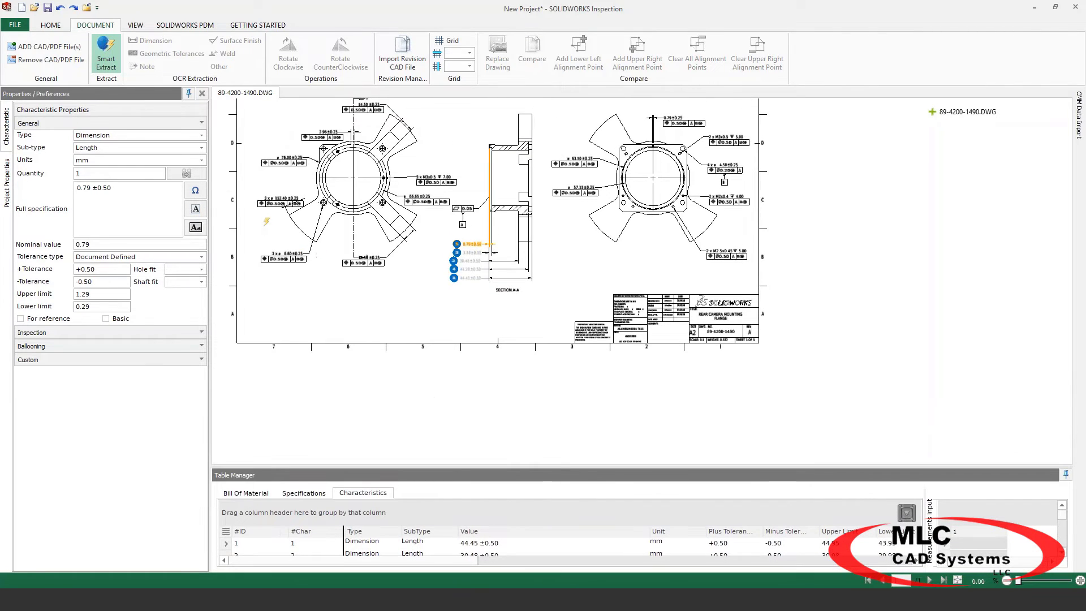
Extract the 3 x Ø 6.60 ±0.25 hole dimension of the front view, set its quantity to 3 and split it into individual characteristics.
scroll(268, 222, "up", 1)
scroll(284, 230, "up", 1)
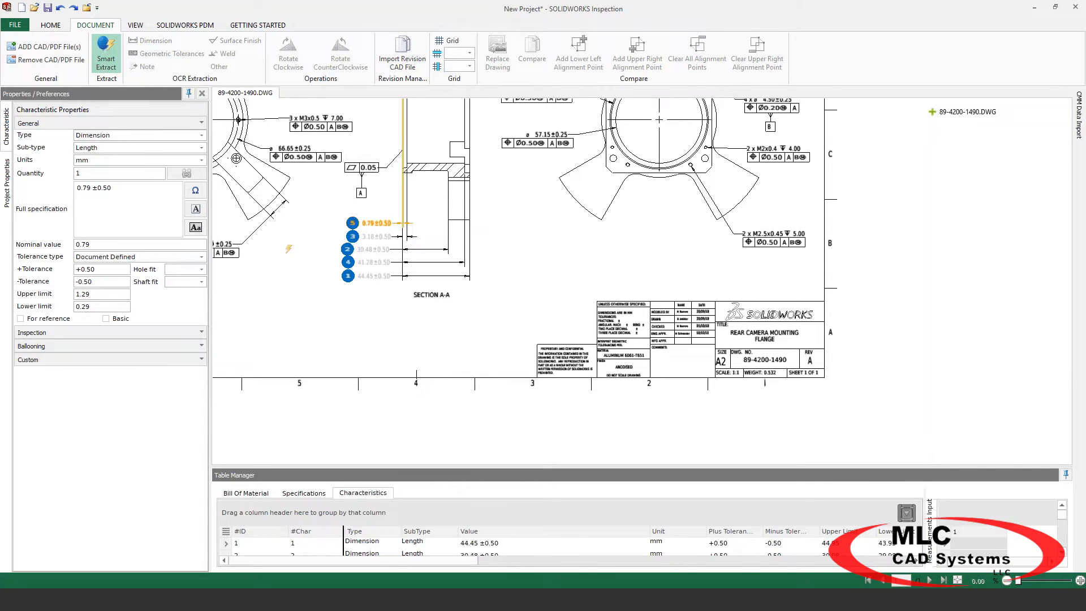
left_click(135, 26)
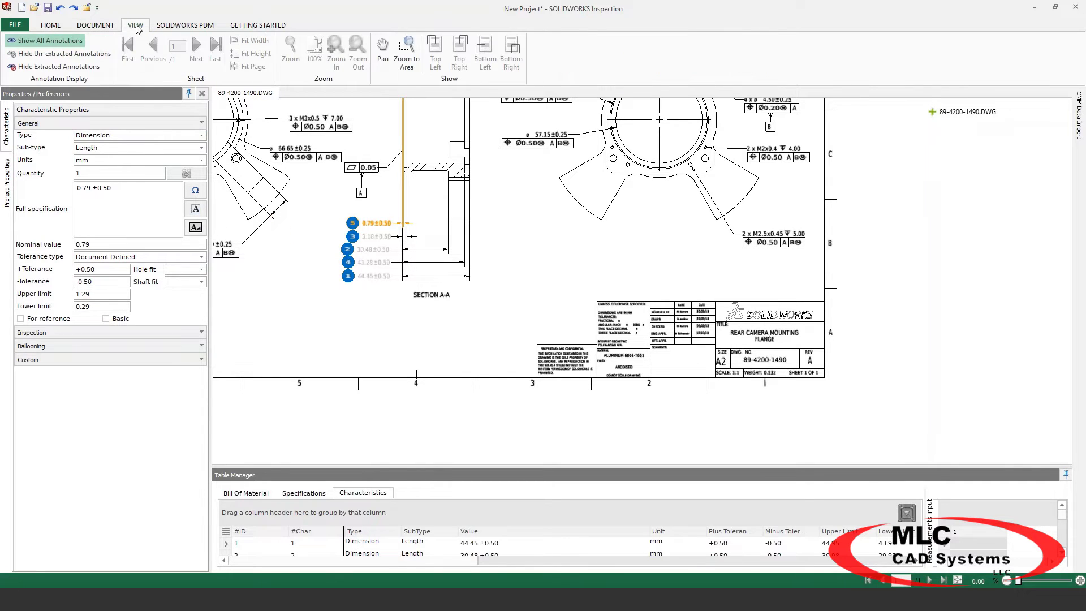
scroll(266, 186, "down", 1)
middle_click_drag(309, 265, 592, 310)
scroll(461, 274, "up", 2)
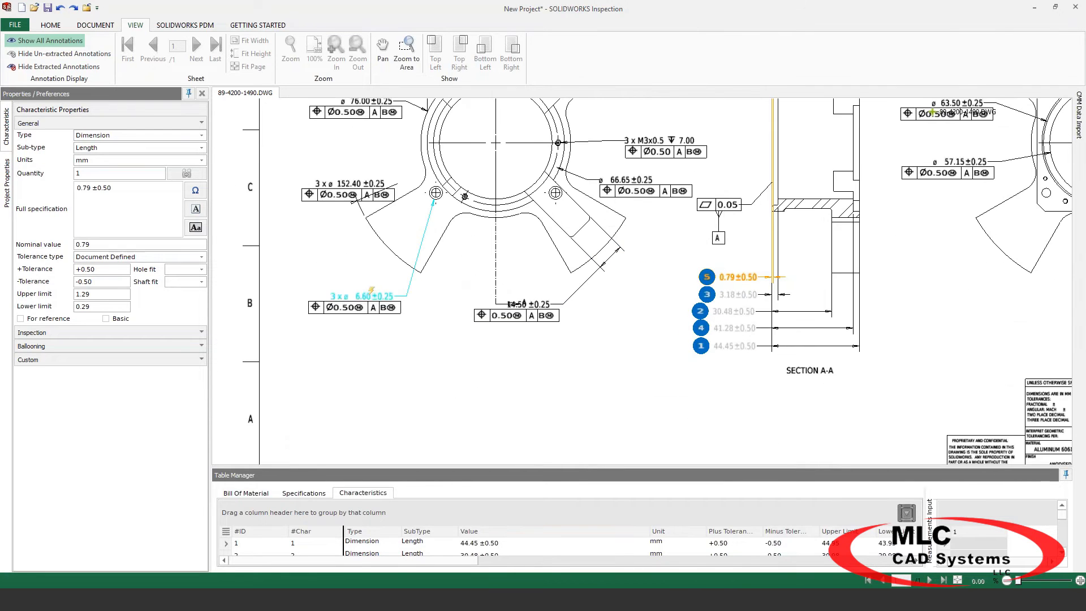
scroll(349, 303, "up", 1)
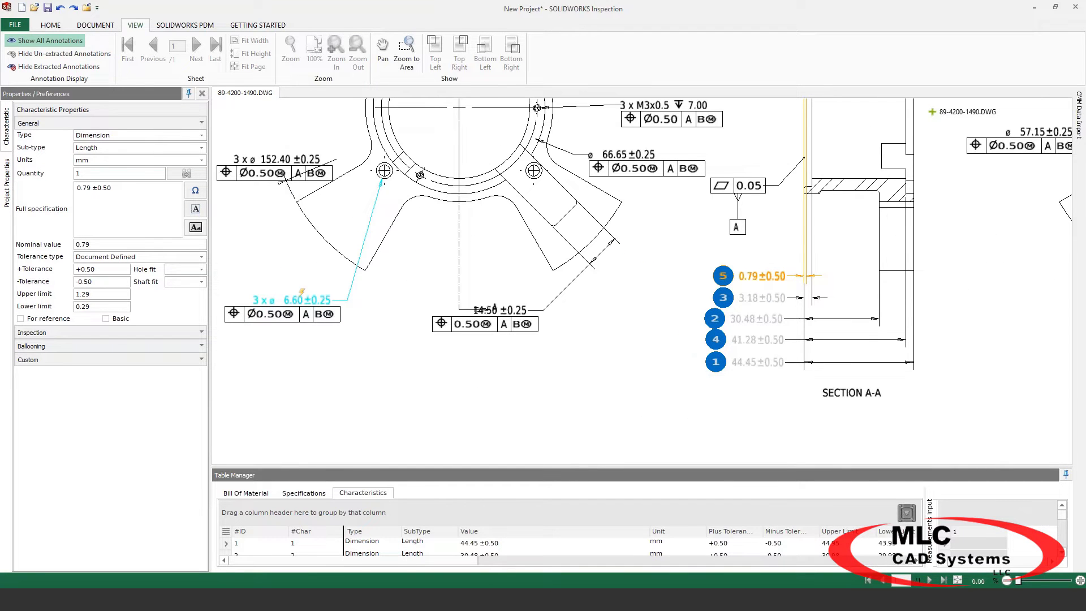
left_click(301, 291)
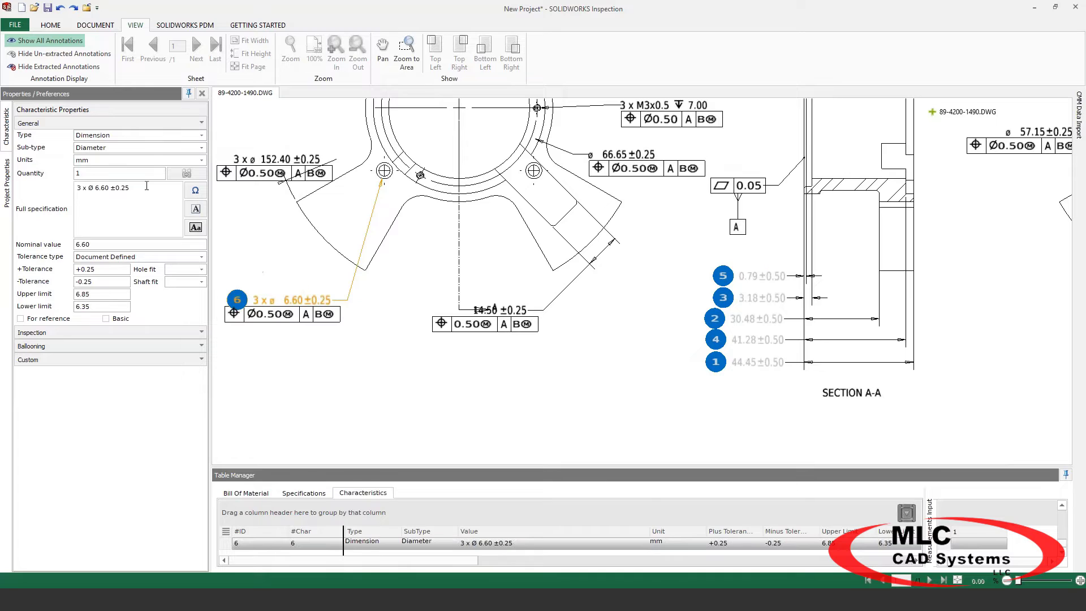
left_click_drag(82, 174, 71, 176)
type("3")
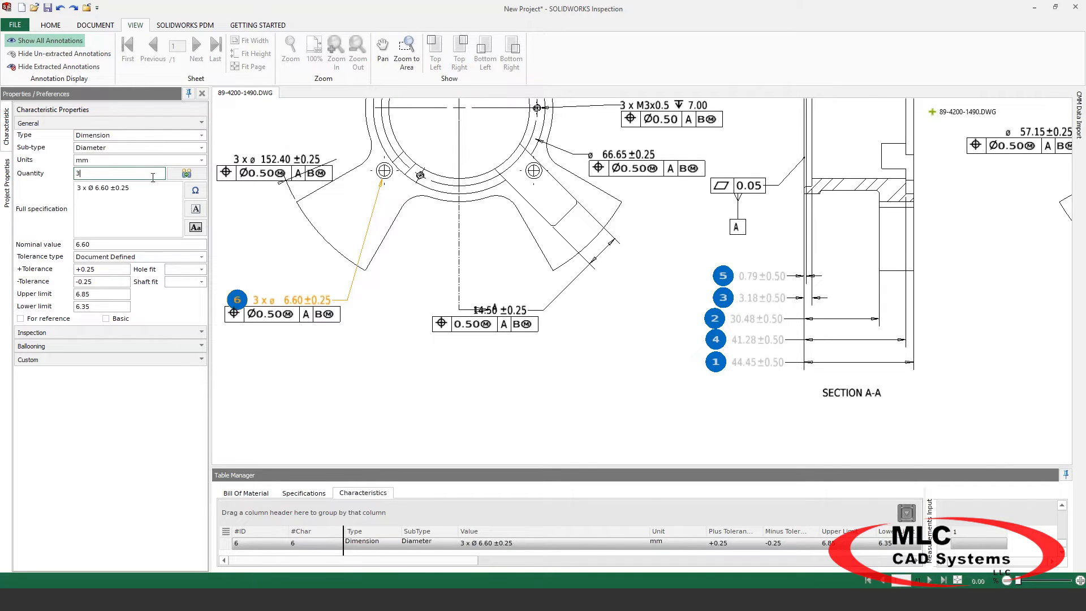
left_click(186, 173)
Extract the position tolerance frame beneath the 3 x Ø 6.60 dimension and the Ø 66.65 ±0.25 diameter dimension.
left_click(272, 314)
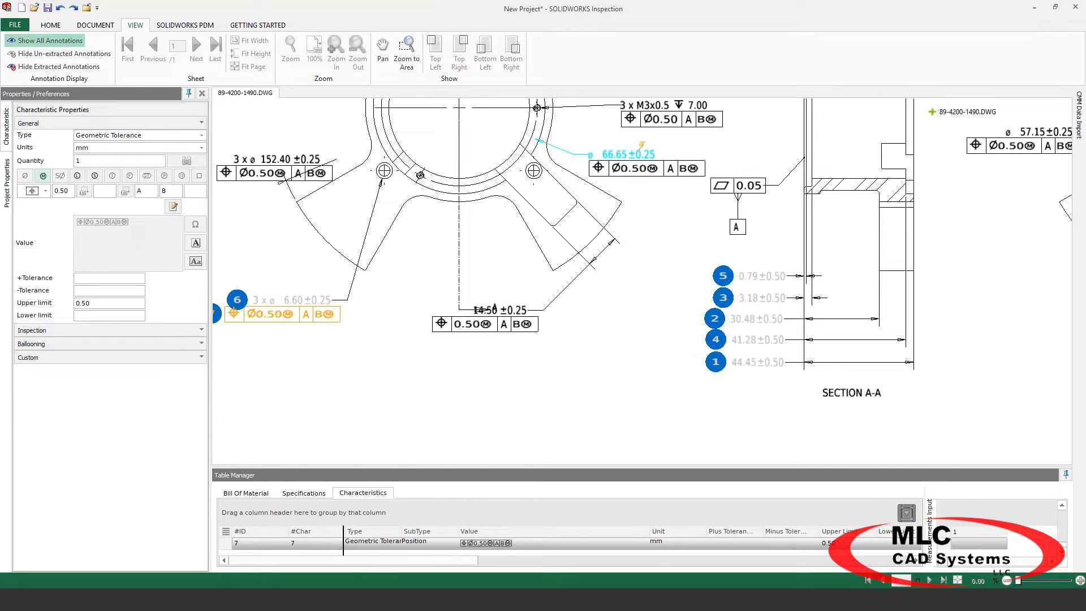
left_click(644, 152)
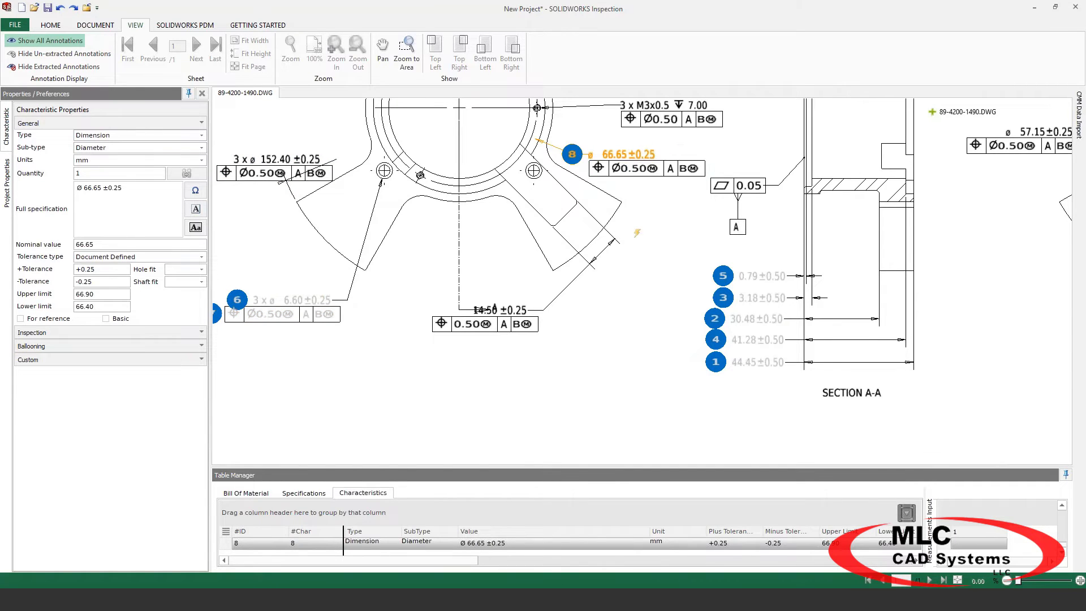
Window-extract the annotations around the upper half of the front view and all those of the square-flange view, declining to save the project.
scroll(683, 177, "down", 1)
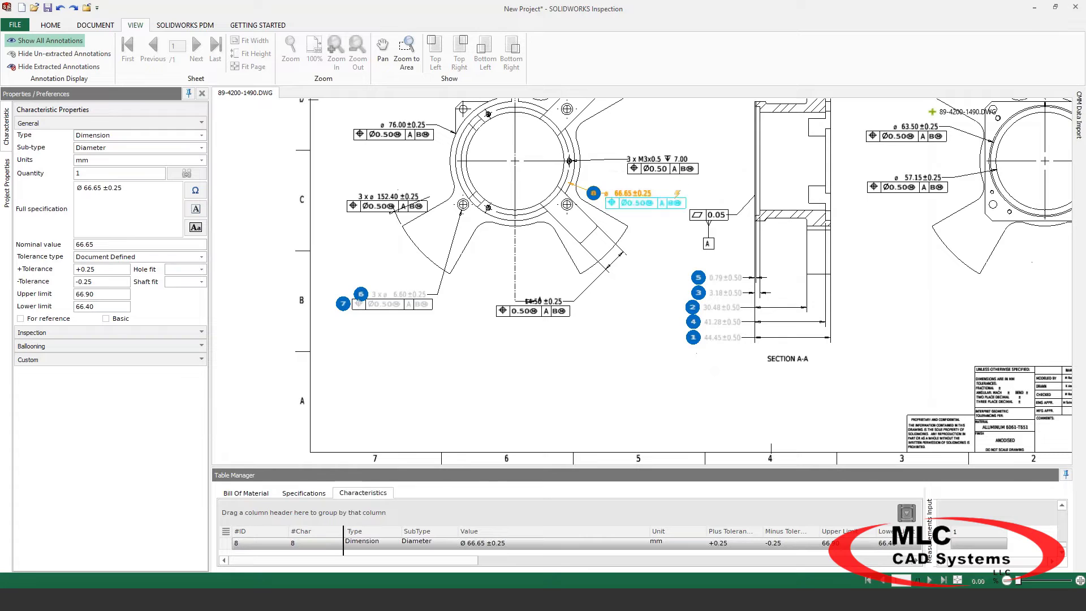
scroll(642, 280, "down", 2)
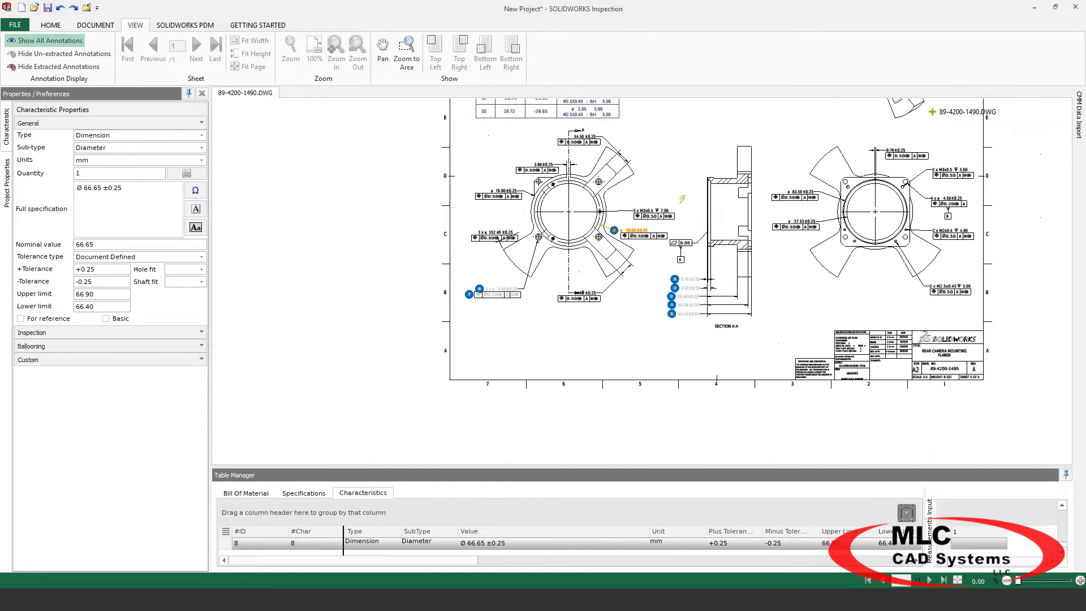
mouse_move(460, 121)
left_mouse_down()
mouse_move(484, 183)
mouse_move(642, 214)
left_mouse_up()
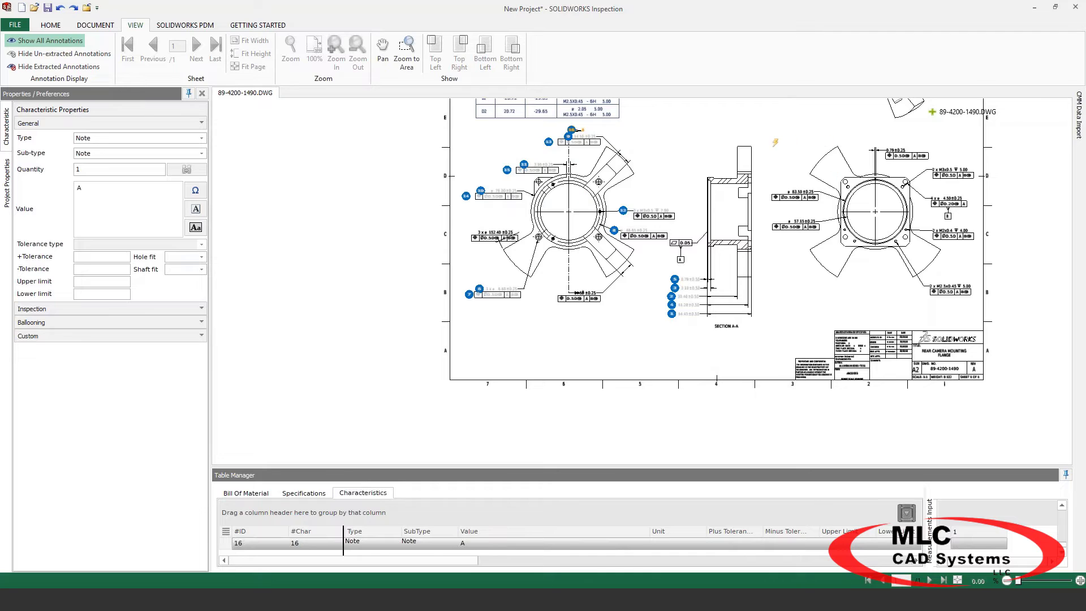
mouse_move(759, 141)
left_mouse_down()
mouse_move(797, 239)
mouse_move(962, 294)
left_mouse_up()
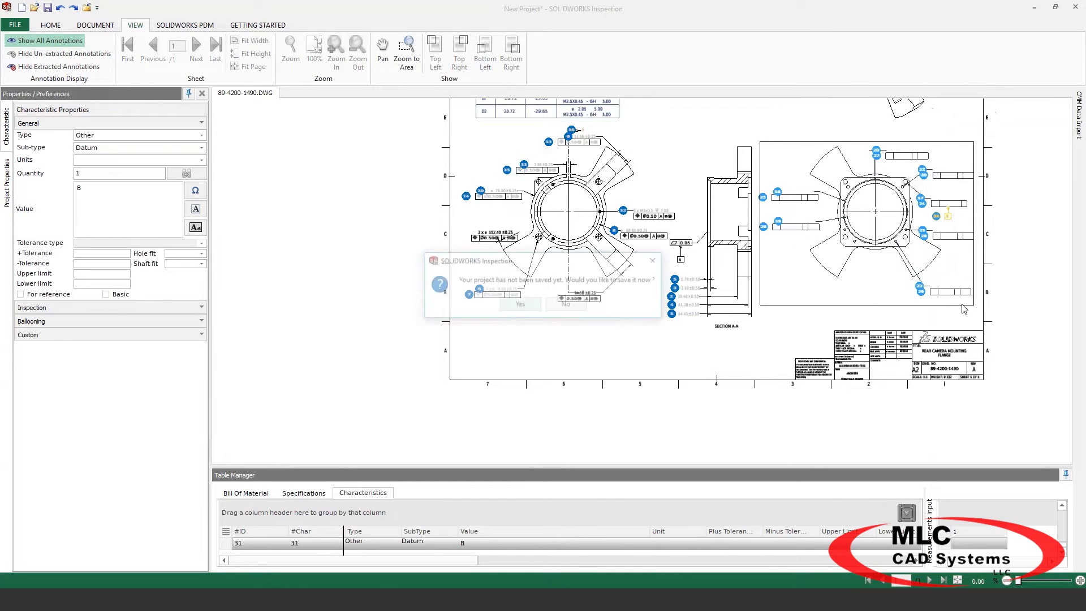
left_click(567, 305)
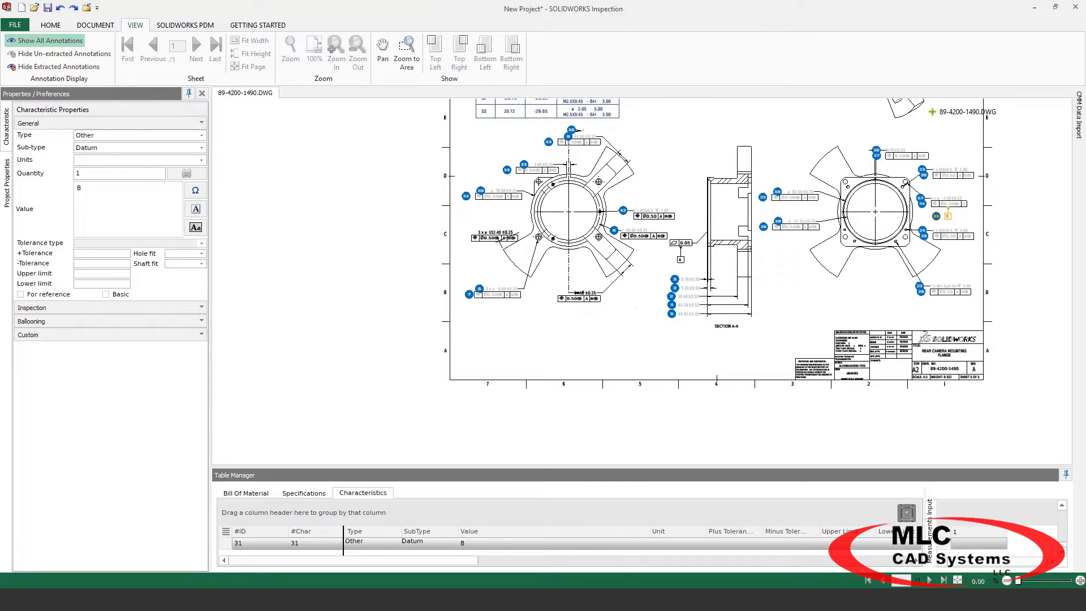
Enlarge the characteristics table to review the extracted dimensions, geometric tolerances and datum.
scroll(746, 320, "down", 1)
mouse_move(754, 274)
middle_mouse_down()
mouse_move(716, 345)
mouse_move(671, 357)
mouse_move(649, 348)
middle_mouse_up()
left_click_drag(516, 468, 515, 280)
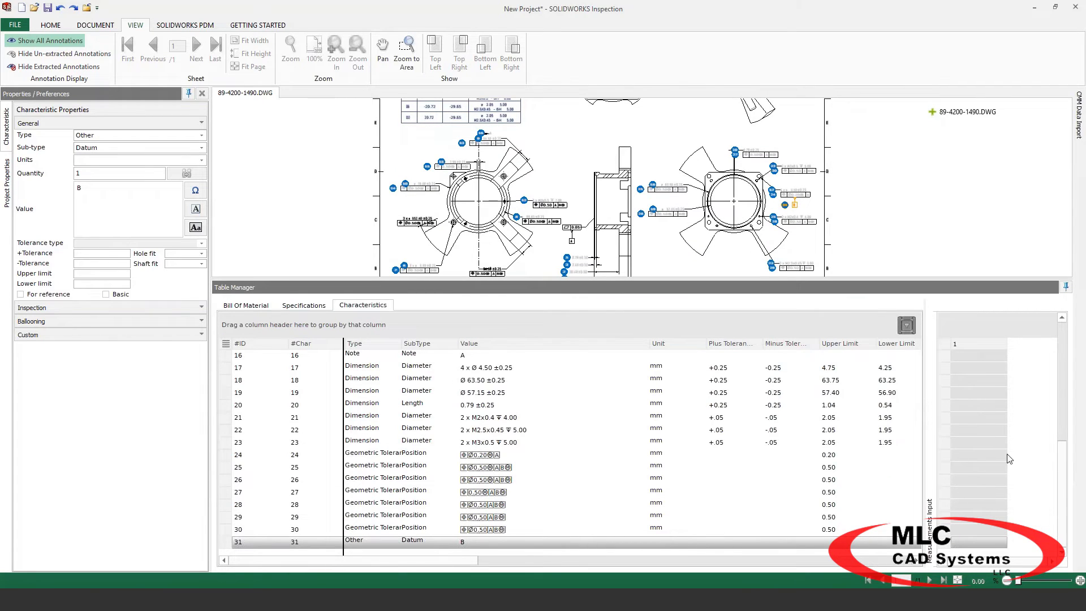
Delete note A, characteristic 16, from the characteristics table and renumber the remaining characteristics.
left_click_drag(1067, 476, 1059, 403)
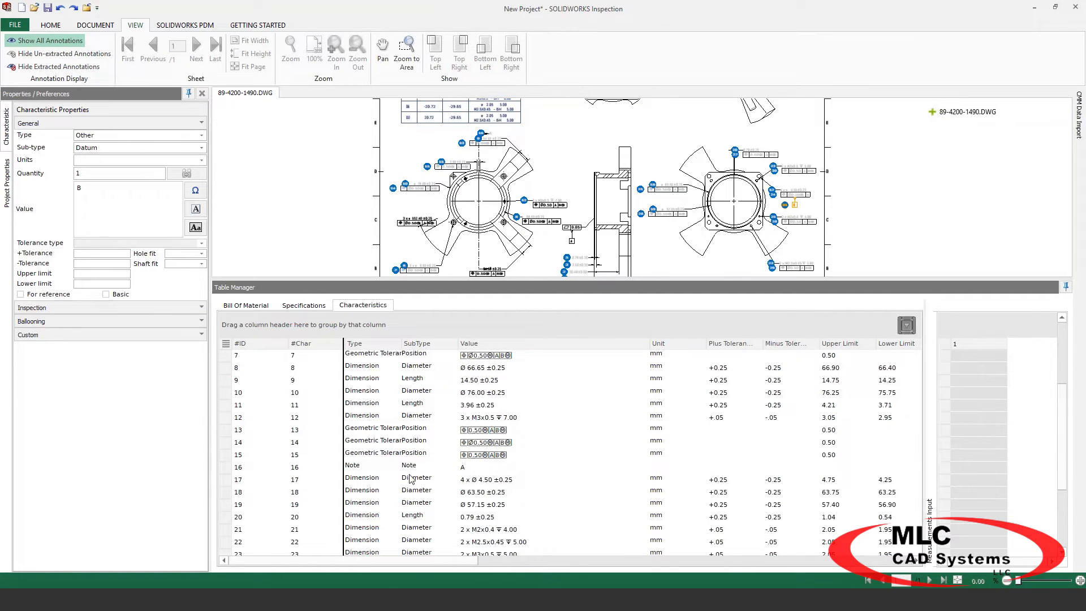
left_click(264, 470)
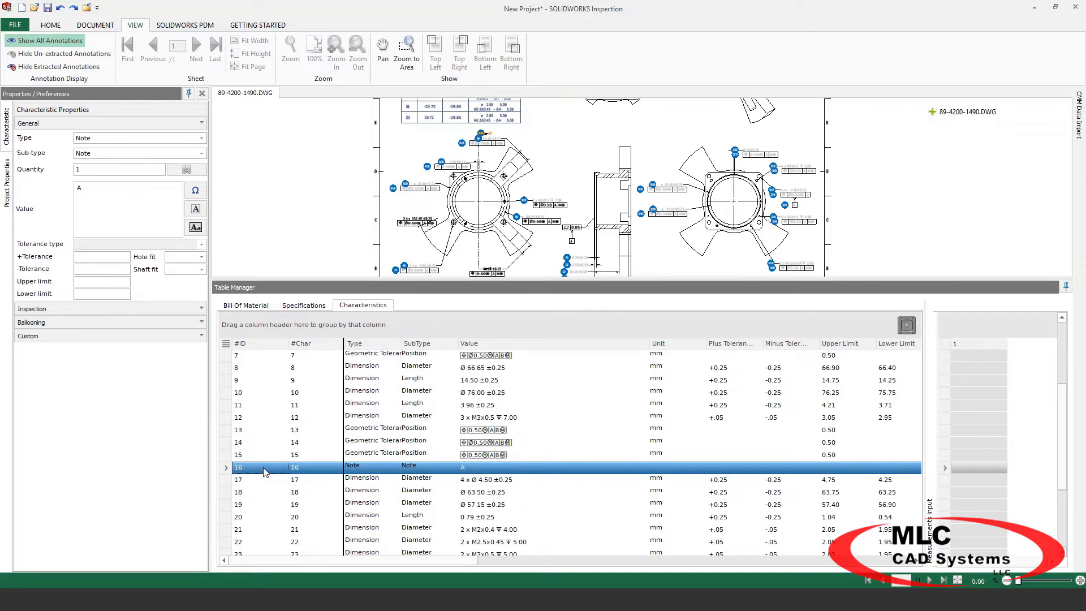
right_click(264, 471)
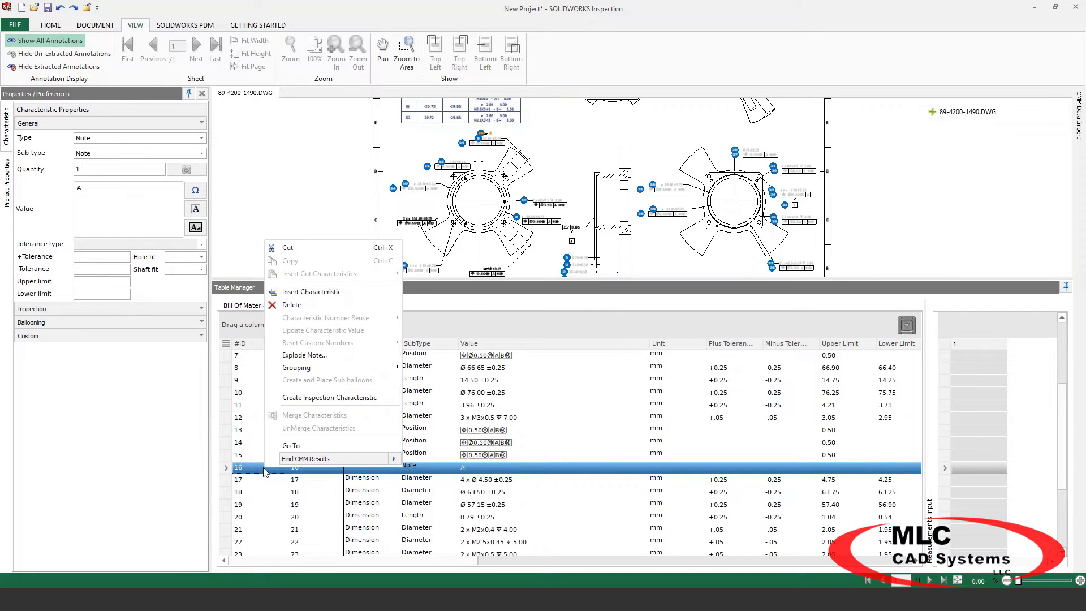
left_click(331, 309)
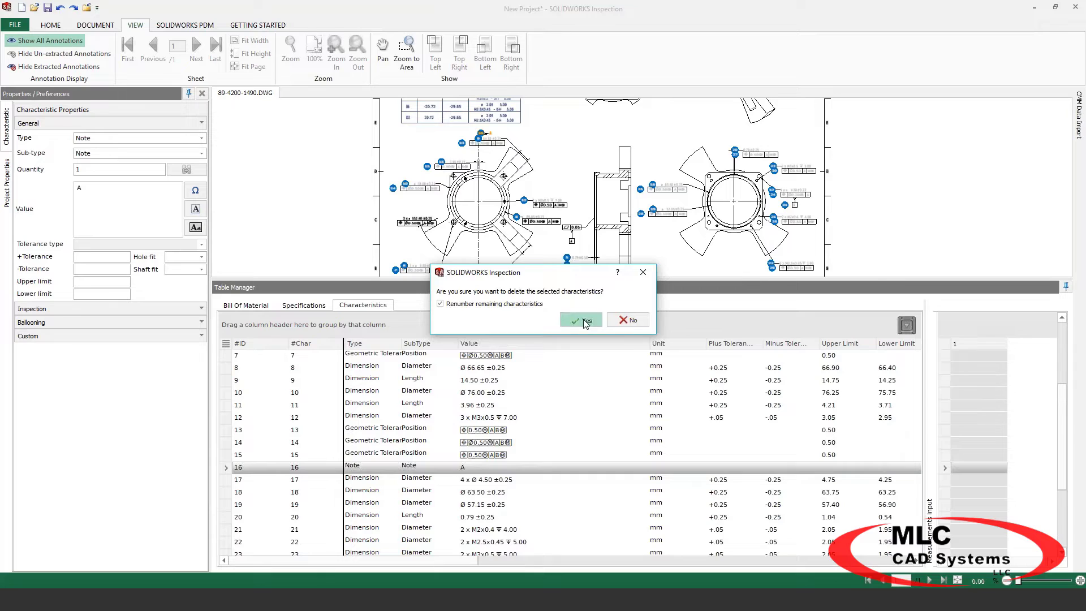
left_click(585, 321)
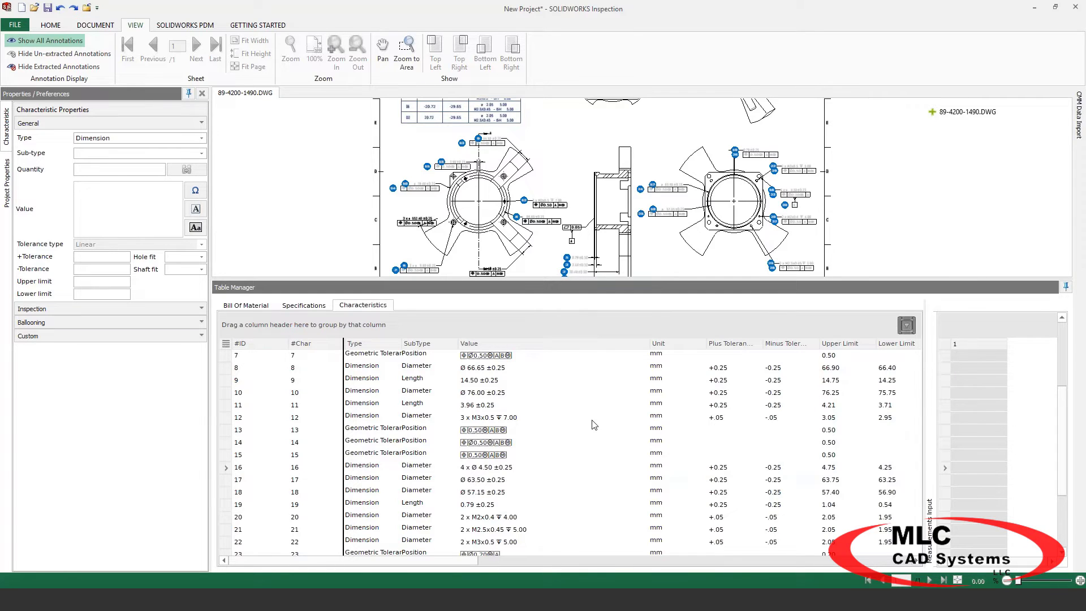
scroll(1068, 498, "down", 2)
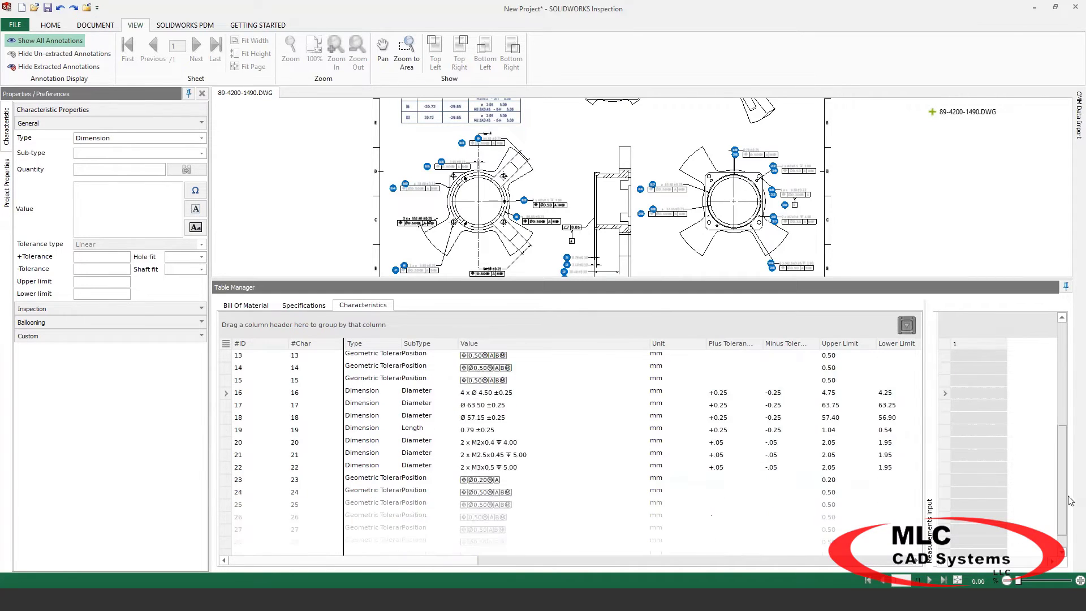
scroll(1068, 500, "up", 4)
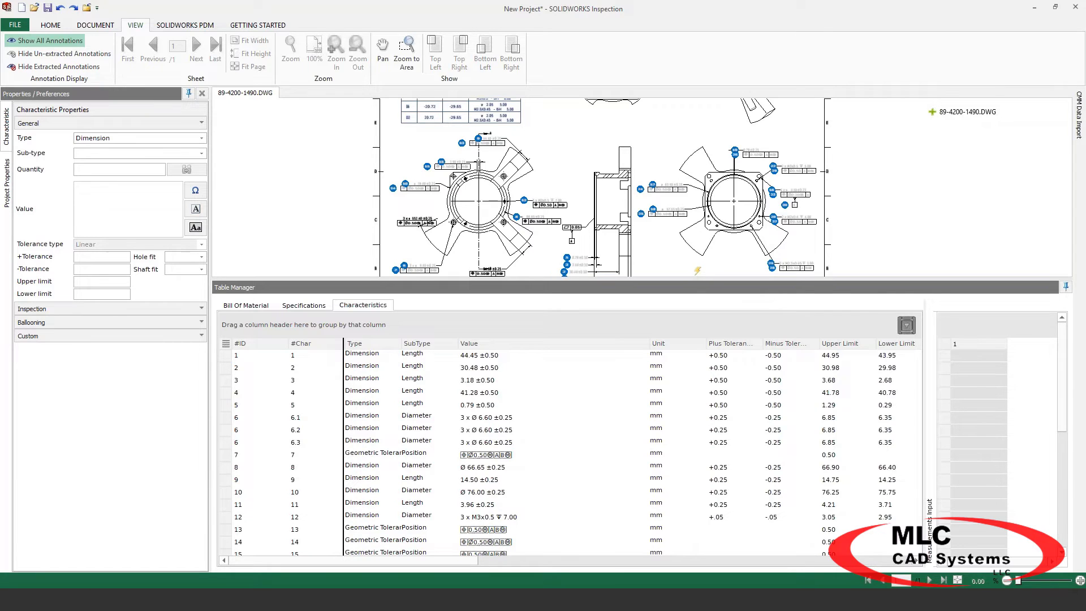
mouse_move(695, 281)
left_mouse_down()
mouse_move(692, 474)
mouse_move(690, 432)
left_mouse_up()
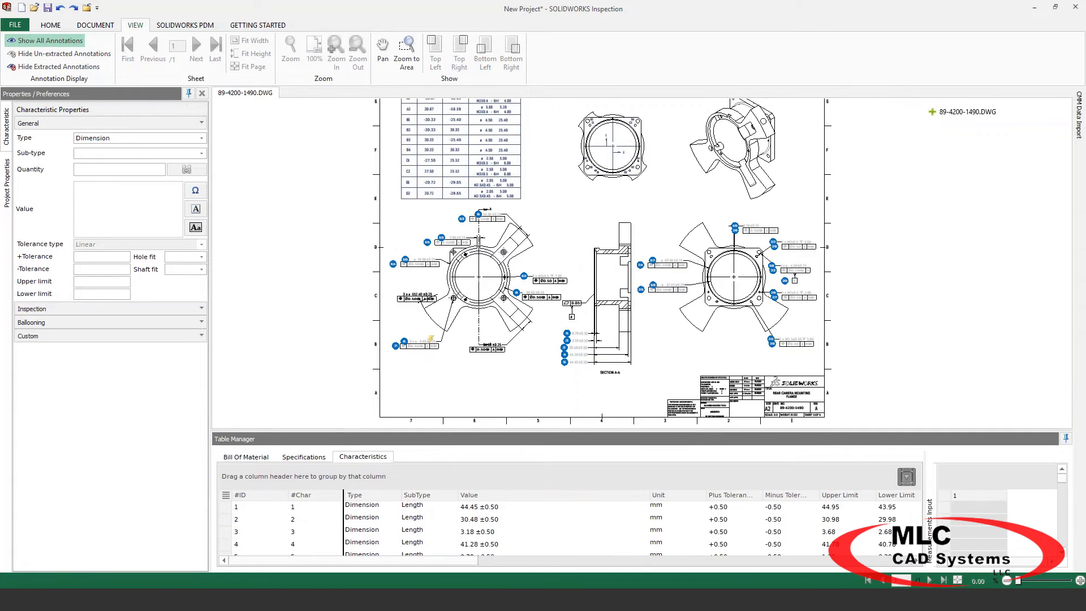
left_click(50, 25)
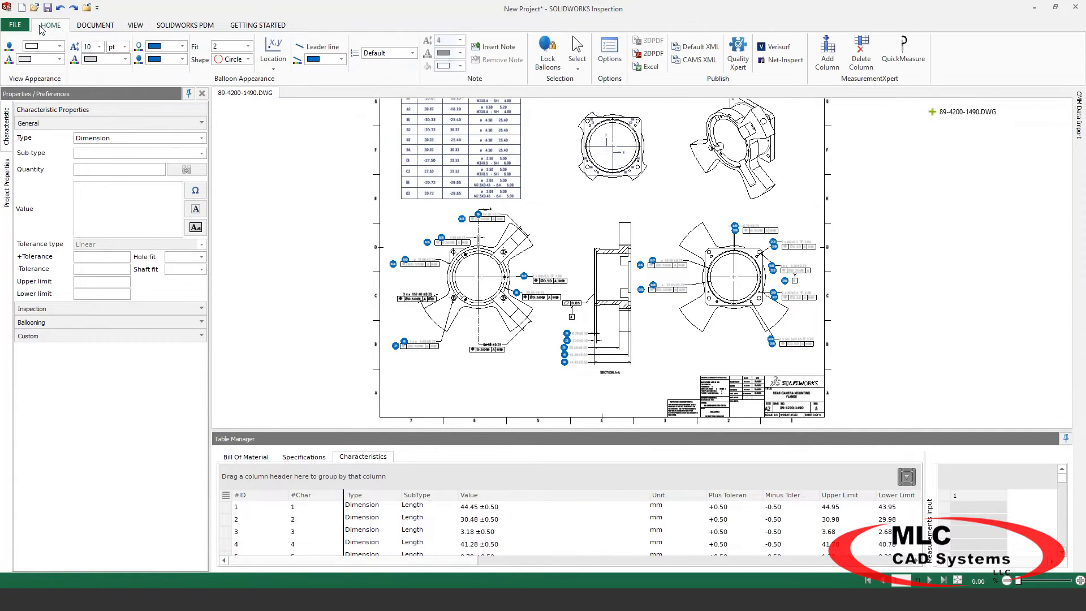
left_click(648, 68)
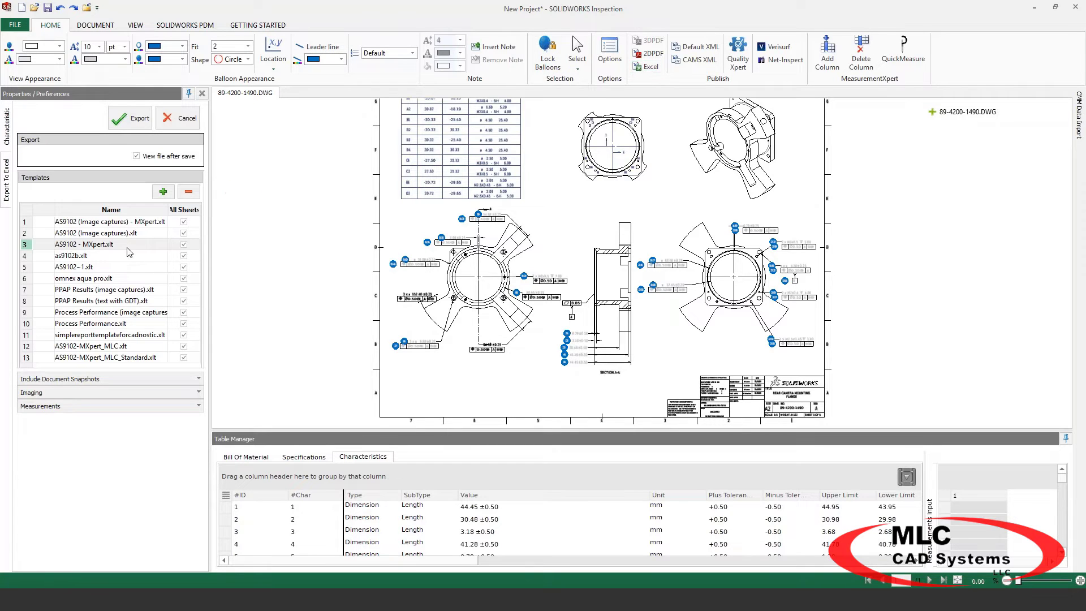
left_click(142, 357)
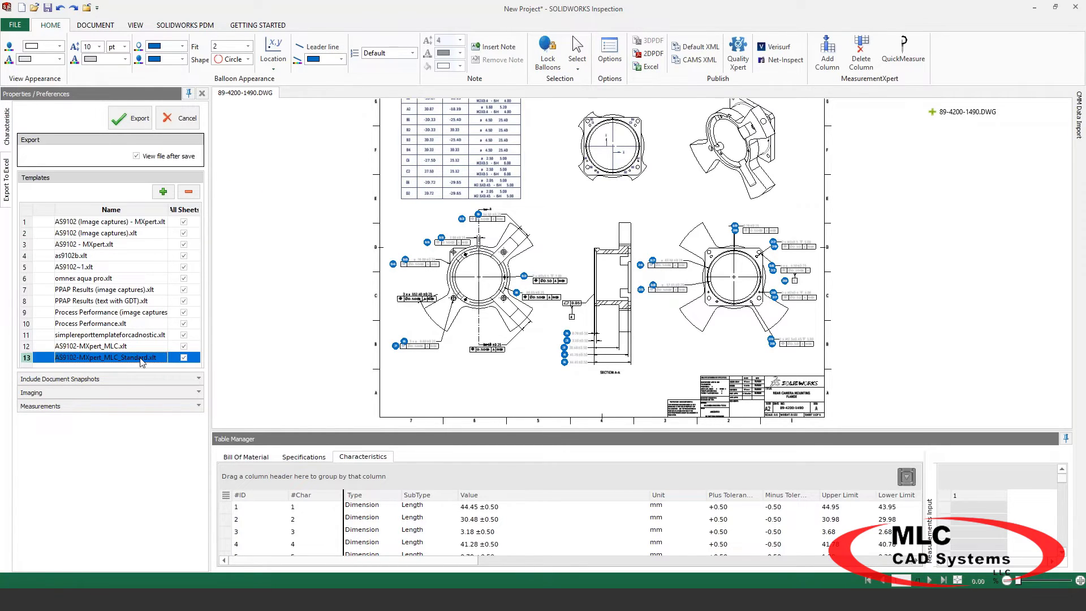
left_click(131, 118)
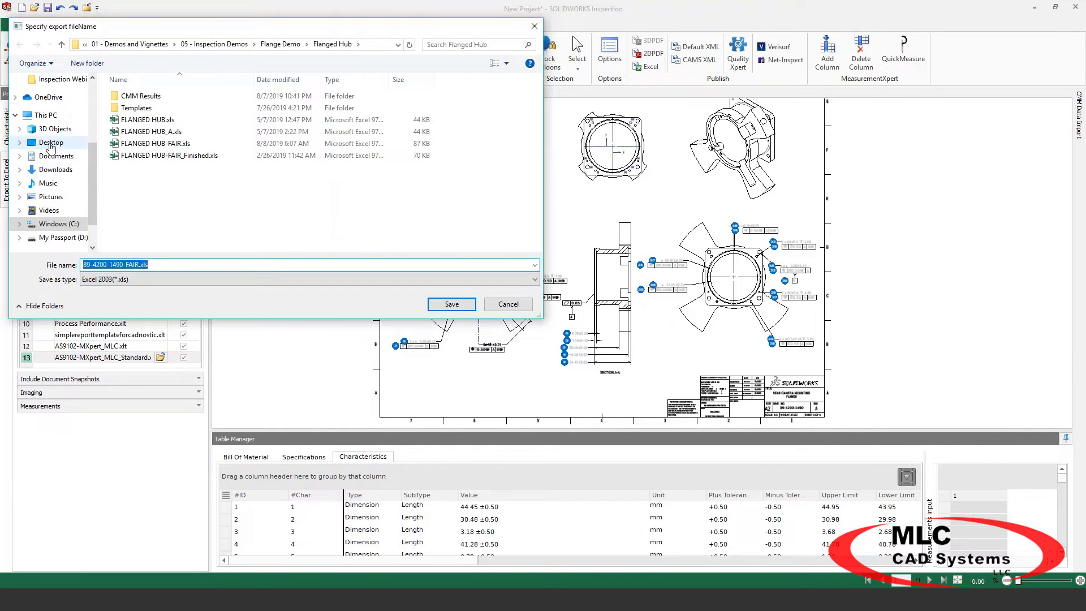
left_click(50, 145)
left_click(452, 304)
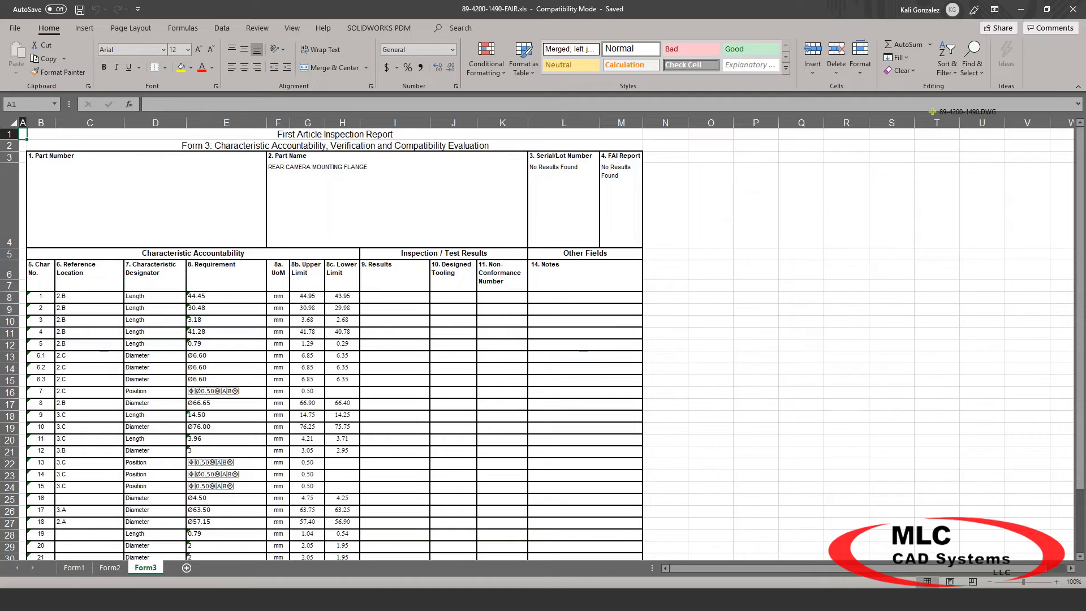
Review the characteristics on Form 3 of the exported first article inspection report and close the workbook.
scroll(276, 343, "down", 4)
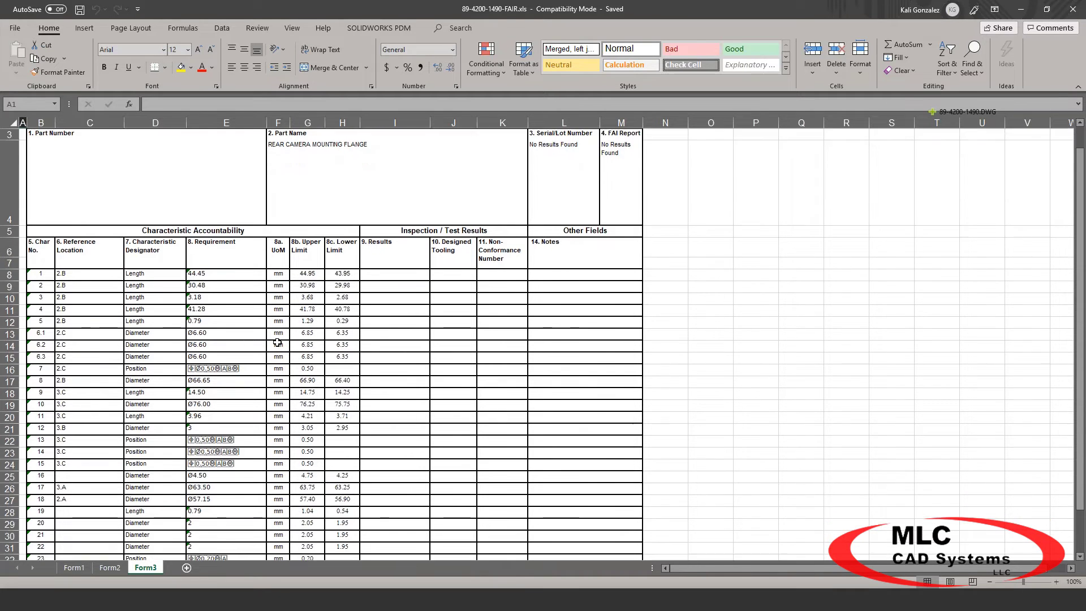
scroll(271, 364, "up", 2)
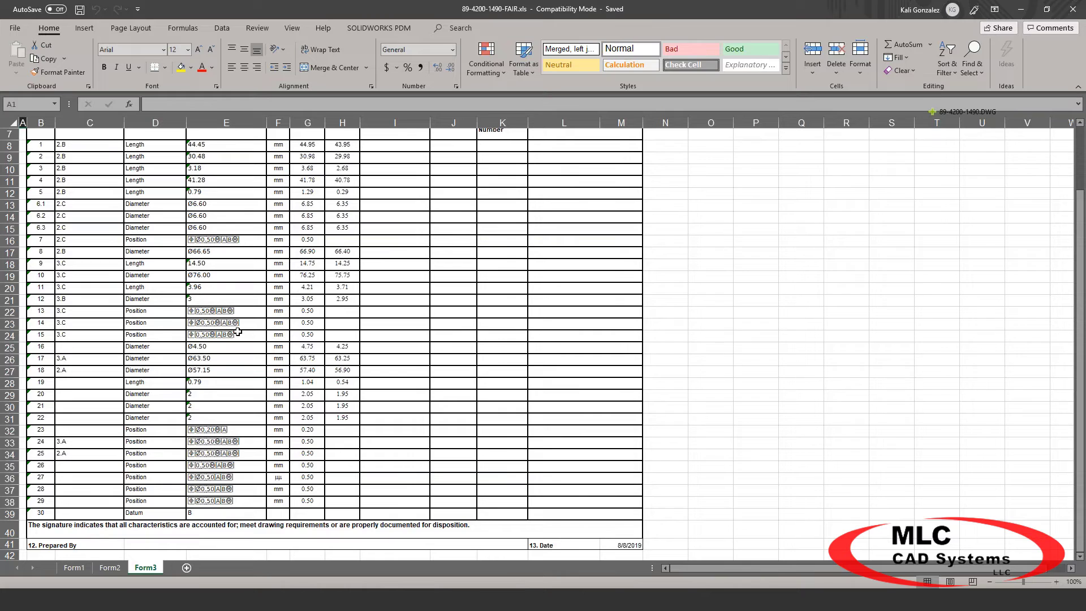
scroll(326, 311, "up", 2)
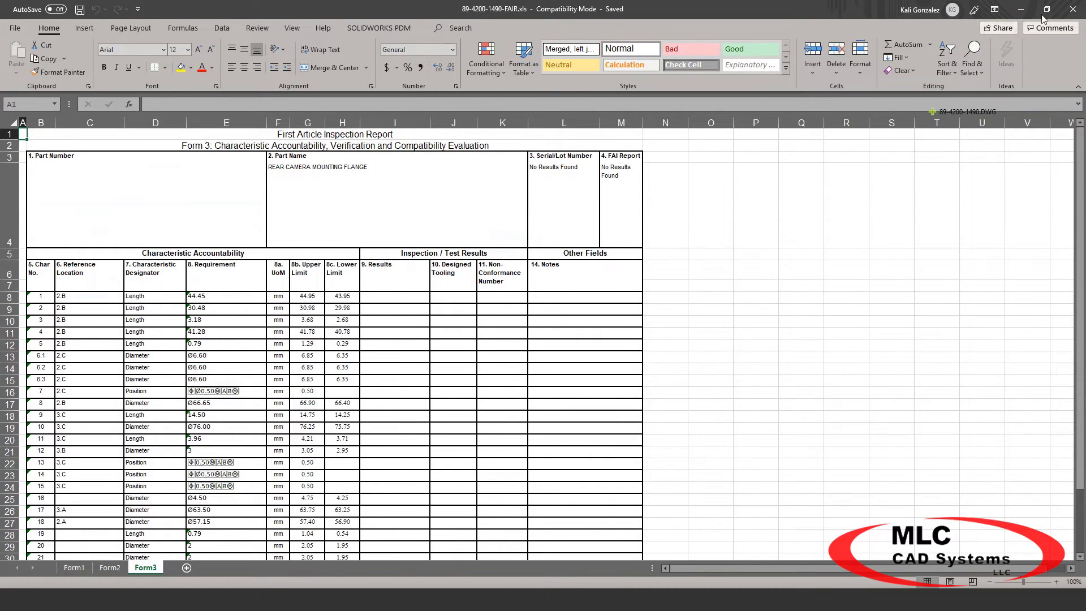
left_click(1074, 10)
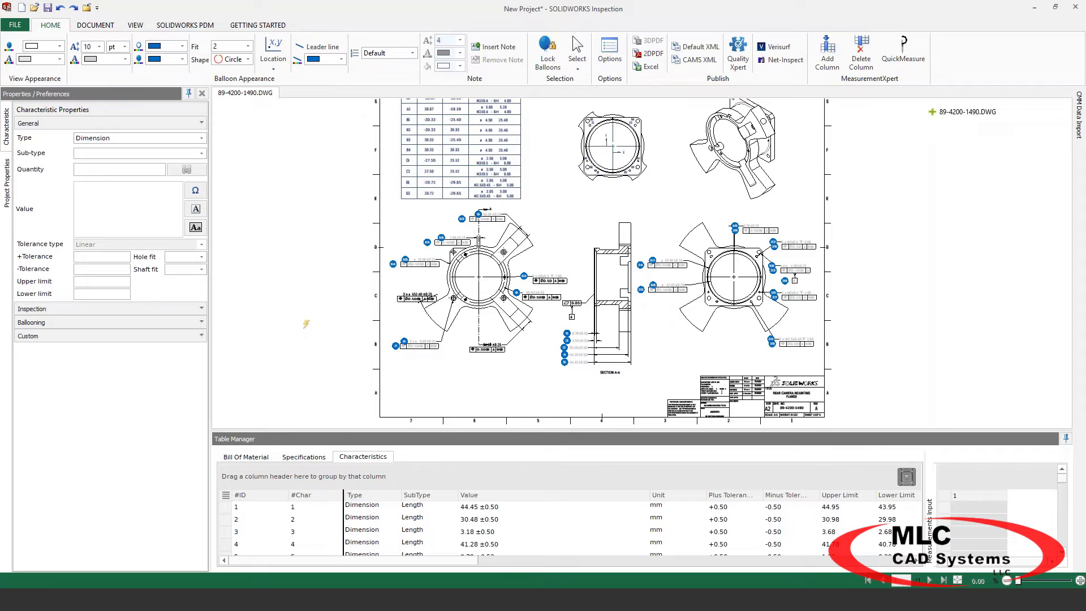
left_click(96, 25)
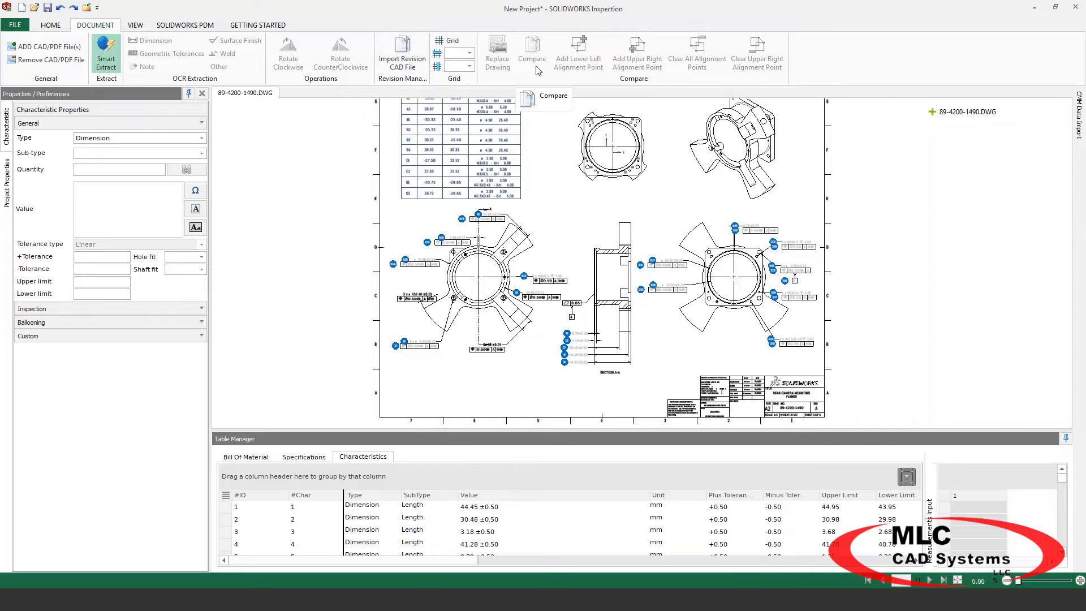
left_click(404, 61)
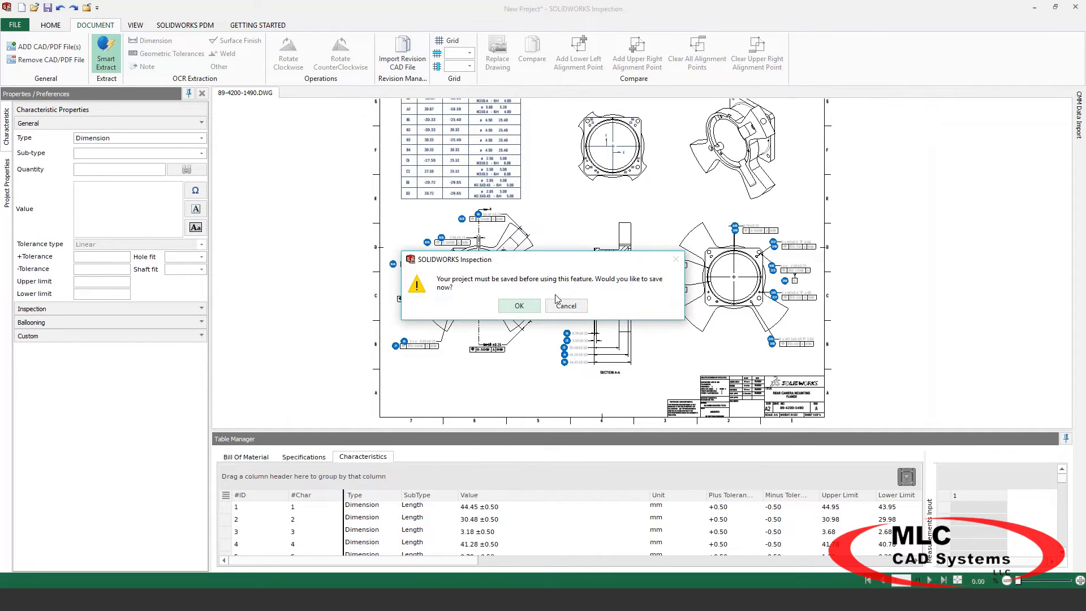
left_click(519, 306)
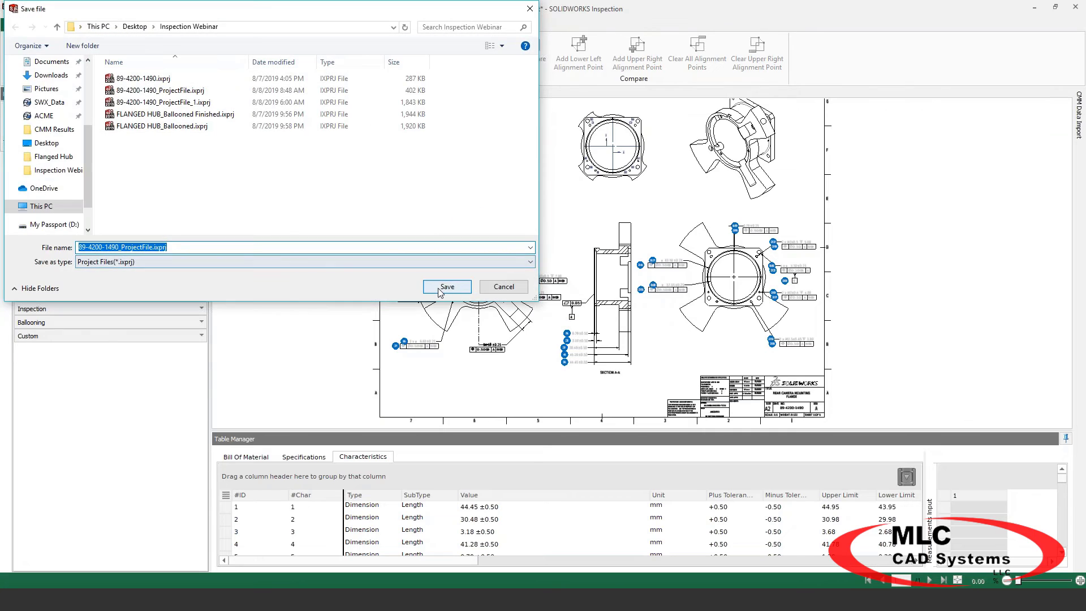
left_click(447, 287)
left_click(570, 300)
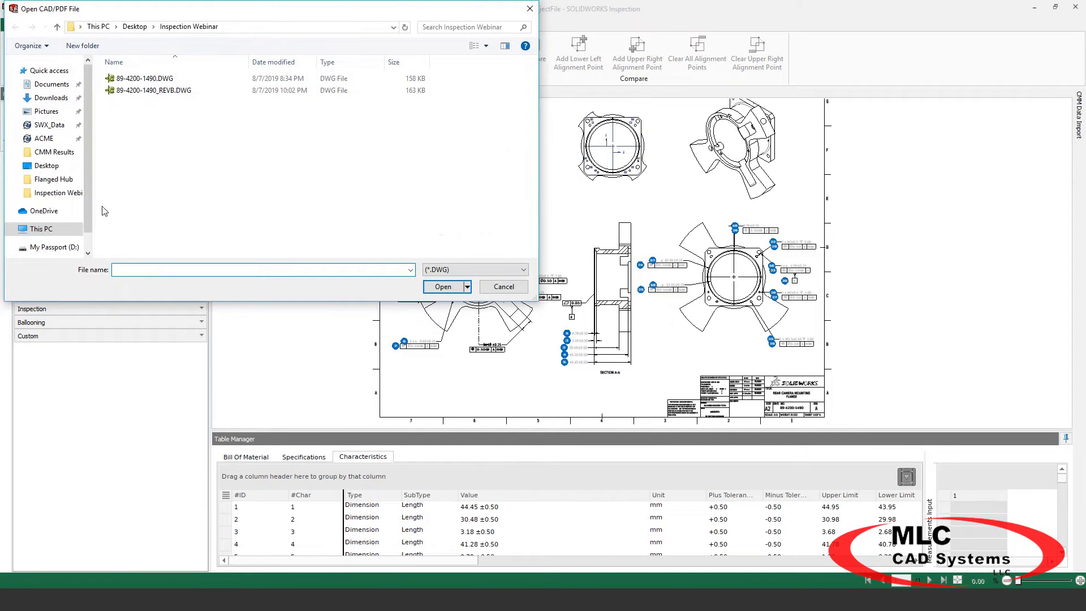
left_click(129, 95)
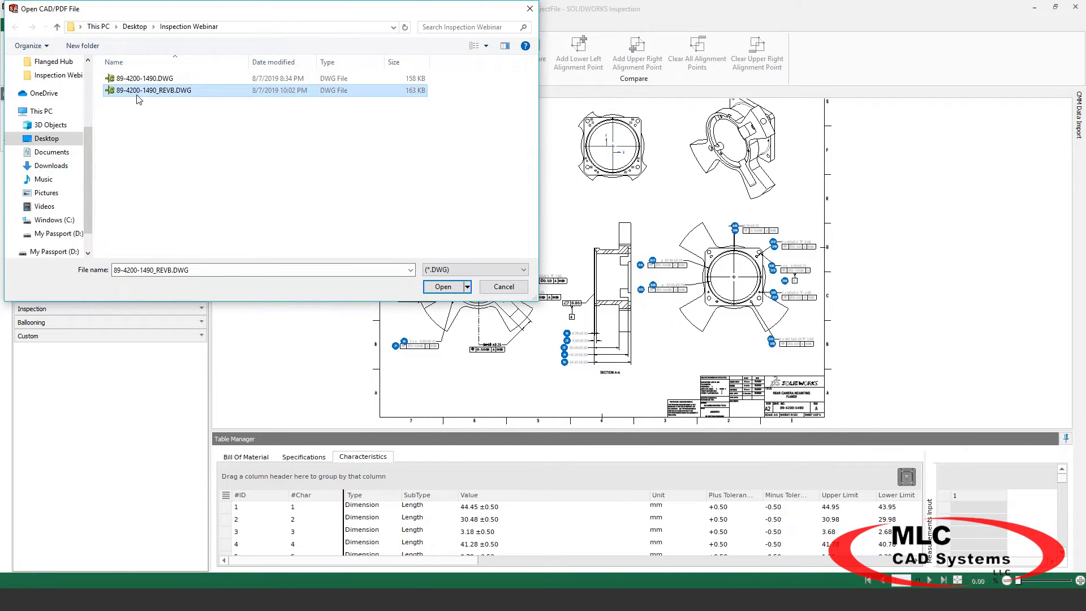
left_click(450, 289)
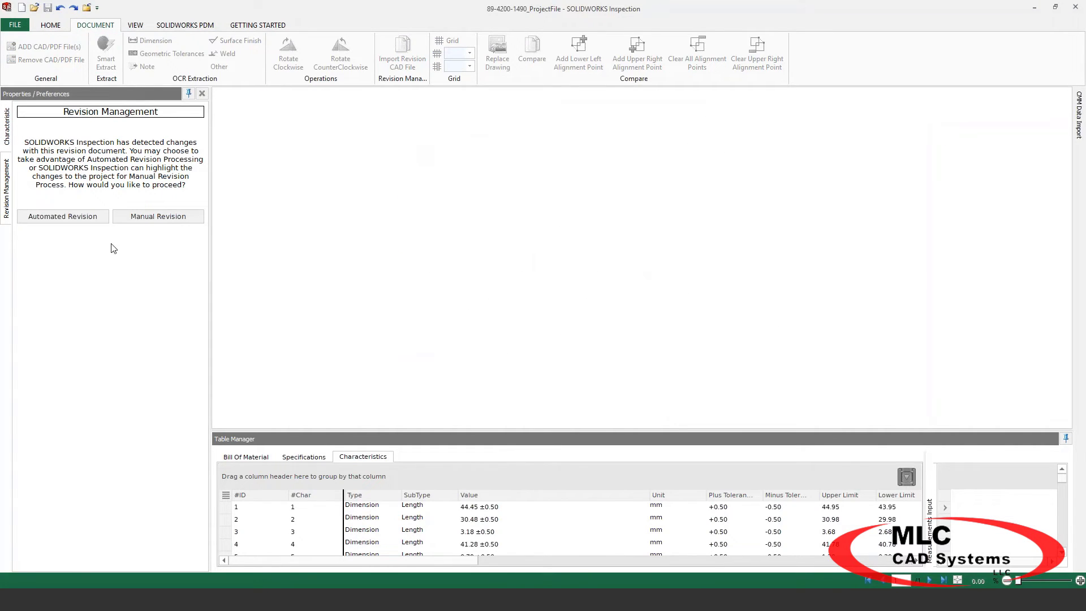
left_click(70, 219)
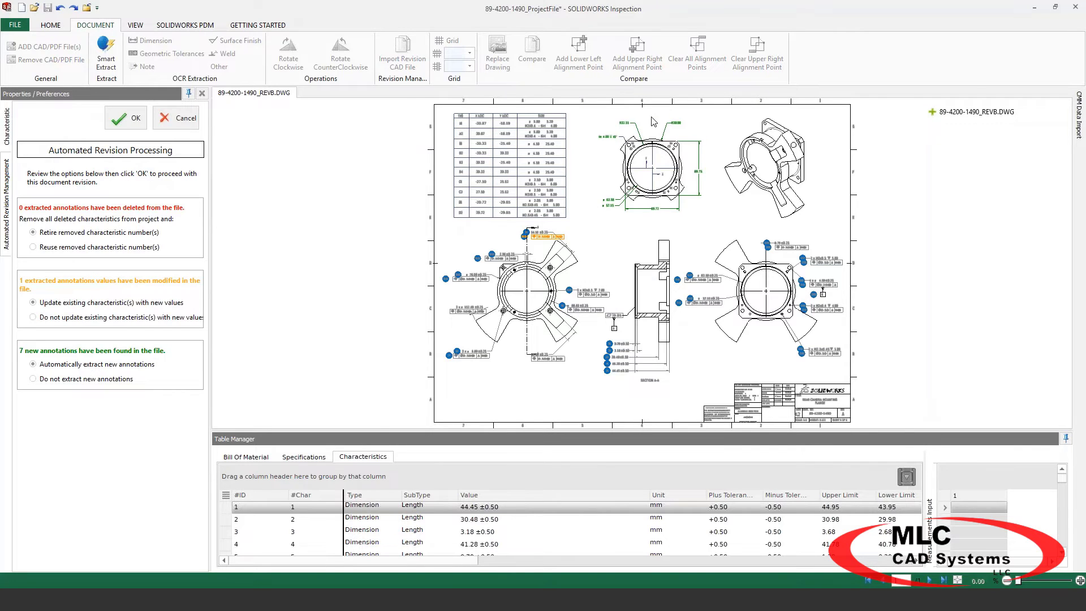
Check the highlighted drawing changes and accept the revision, updating modified values and automatically extracting new annotations.
scroll(653, 122, "up", 1)
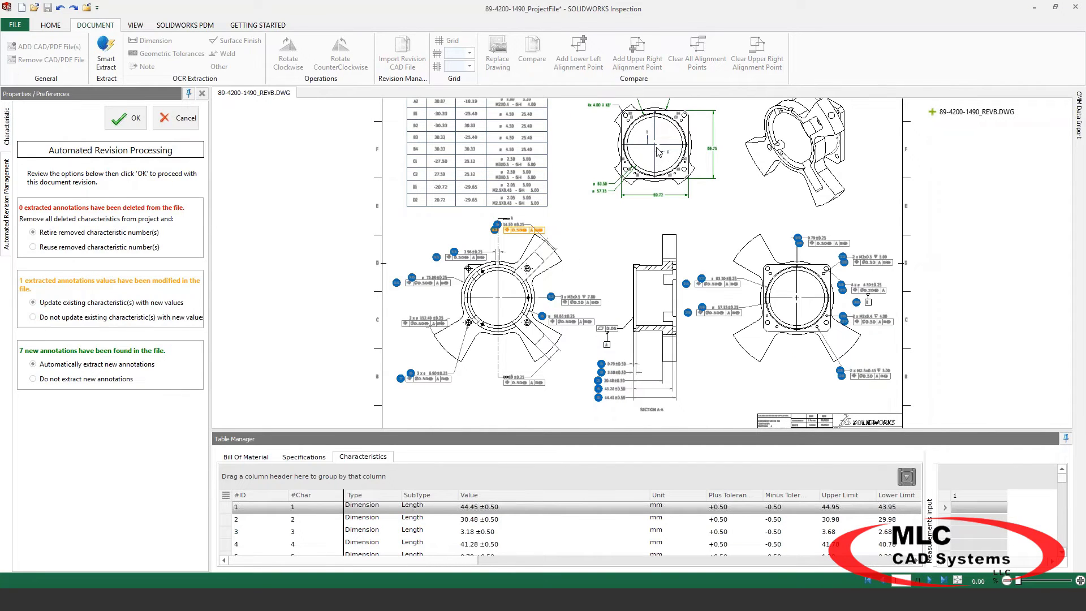
middle_click_drag(622, 226, 612, 285)
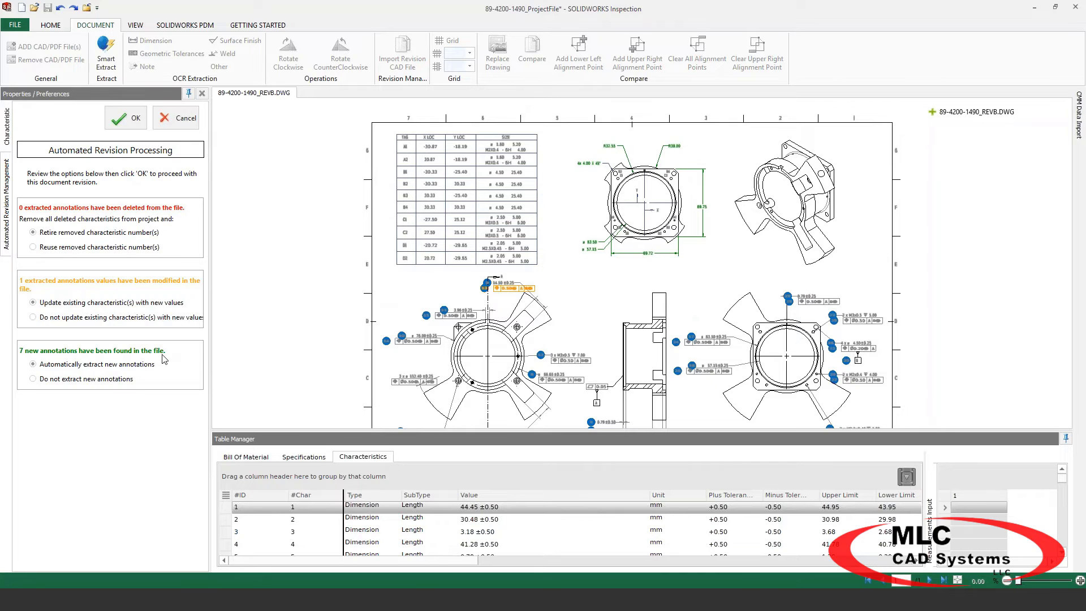
left_click(105, 54)
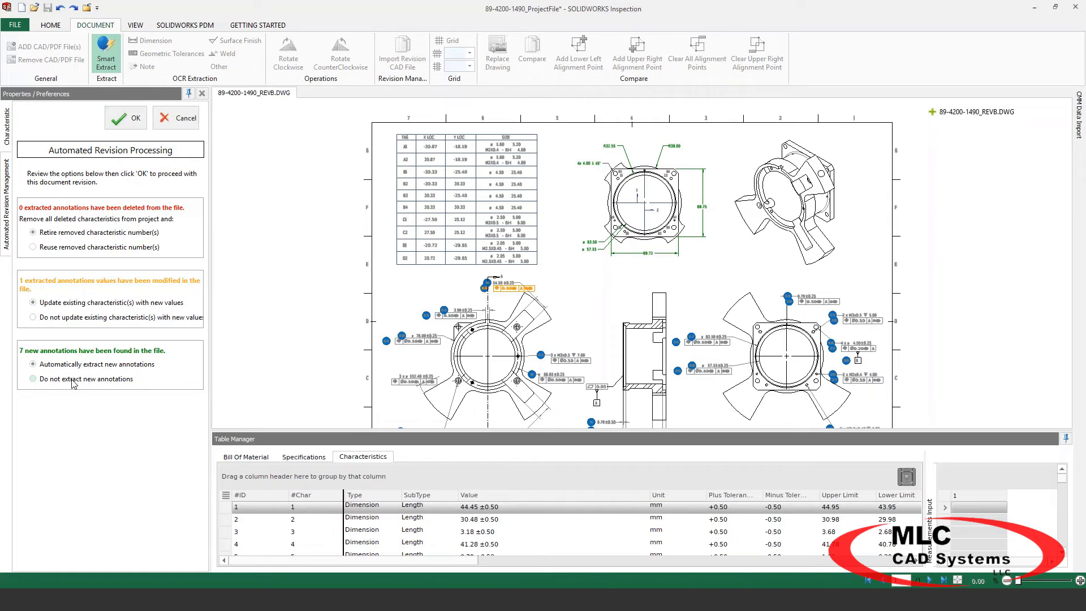
left_click(134, 122)
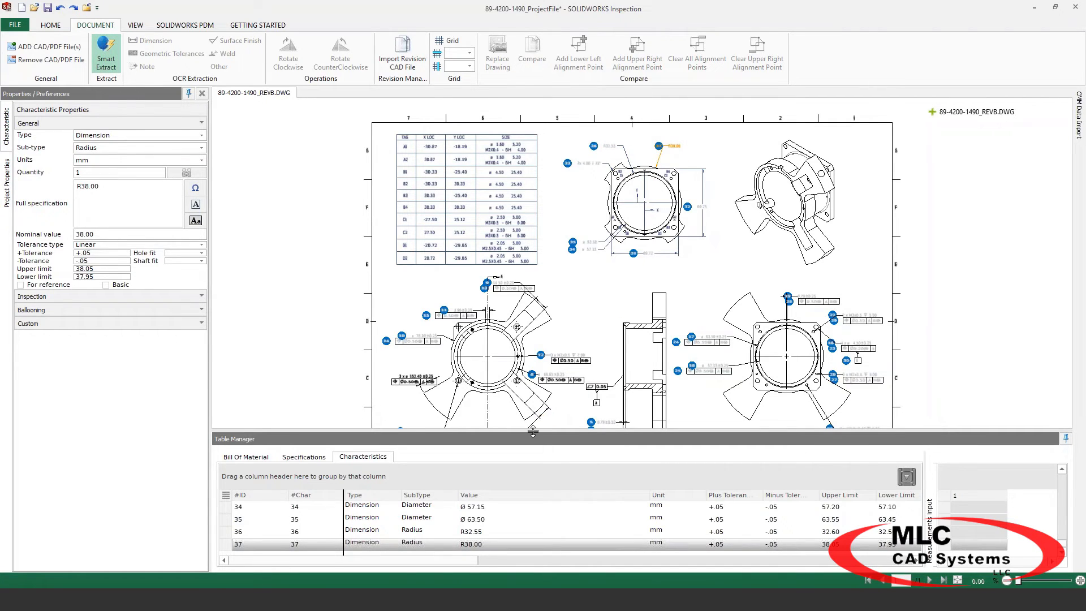
Enlarge the characteristics table to review the revised list, and shrink it again to show the drawing.
left_click_drag(533, 431, 546, 276)
scroll(567, 396, "up", 7)
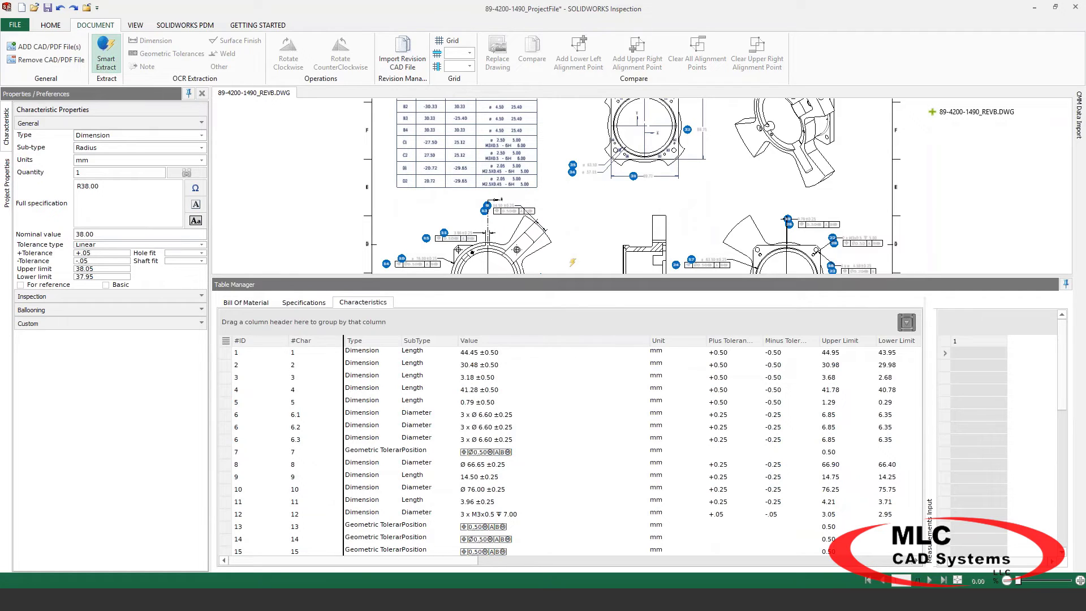
left_click_drag(575, 279, 561, 473)
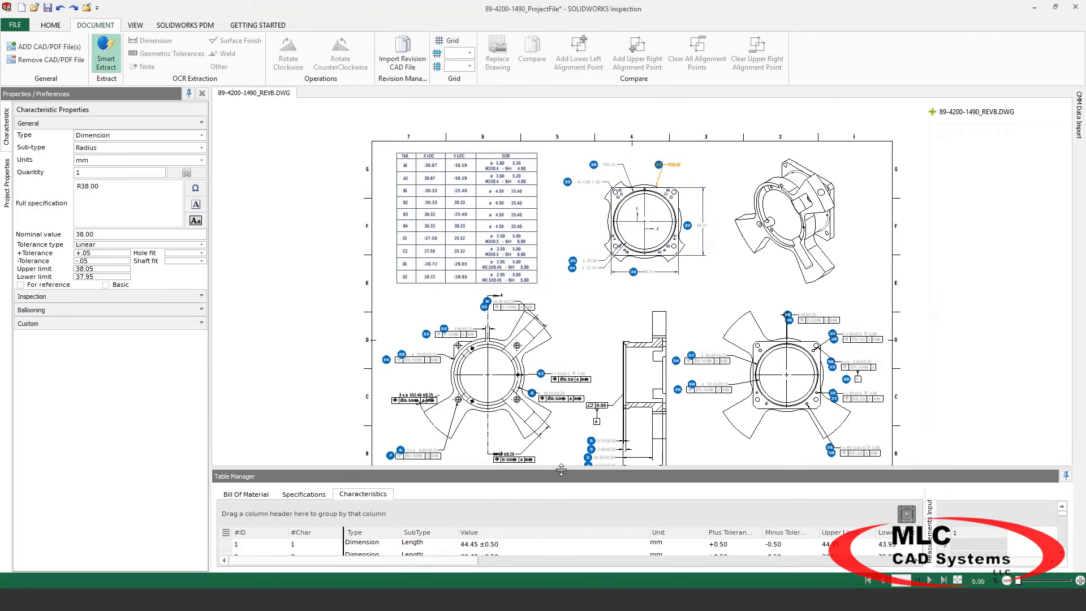
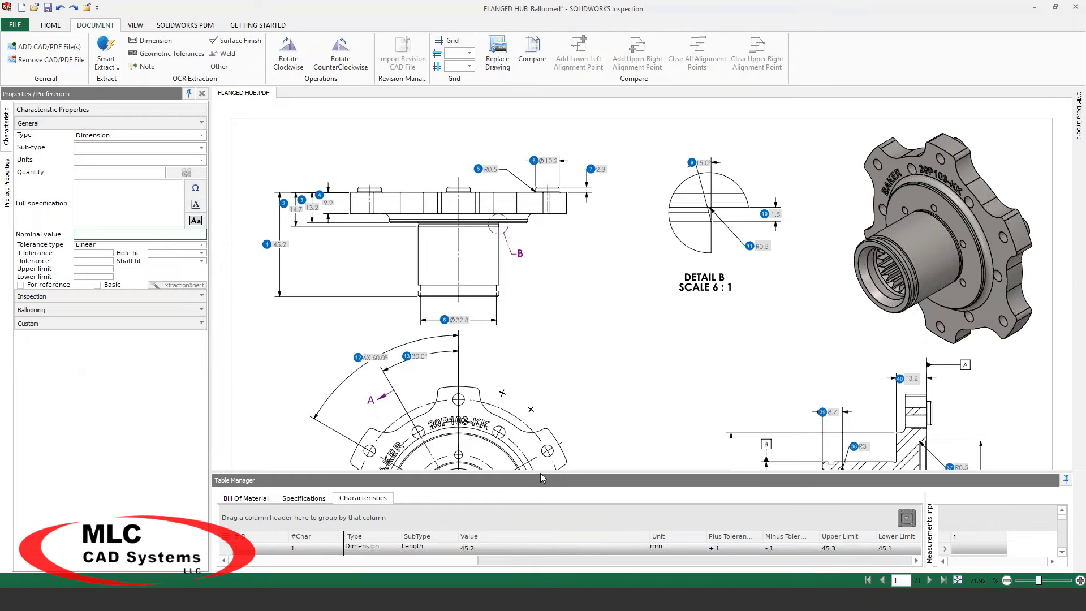
Enter measured values in the FLANGED HUB project's measurements input: 45.2 for characteristic 1 and 14.89 for characteristic 2.
left_click_drag(541, 473, 541, 390)
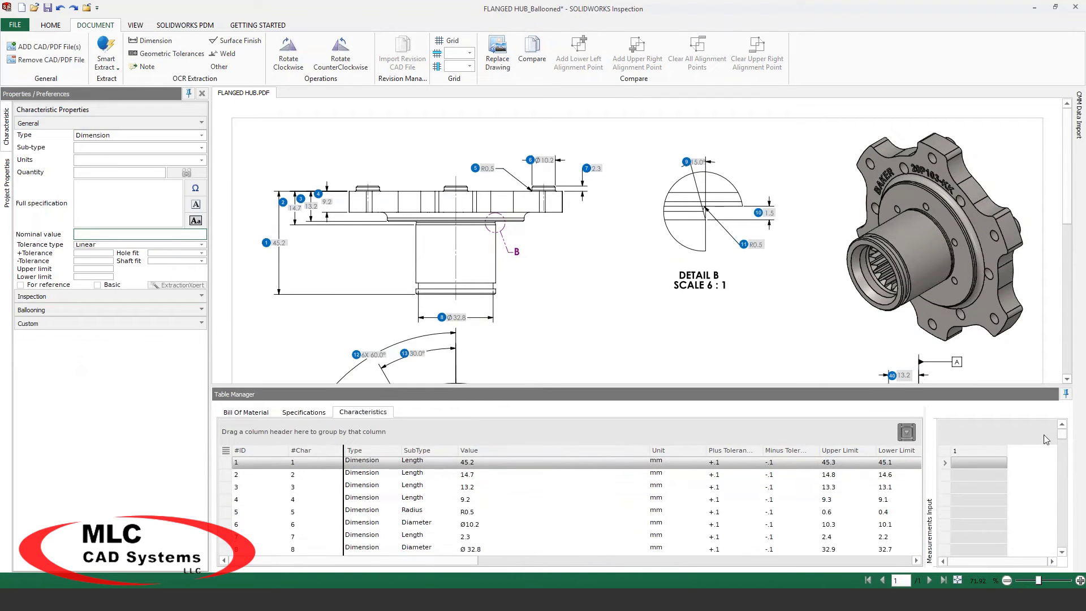
mouse_move(1062, 434)
left_mouse_down()
mouse_move(1062, 543)
mouse_move(1047, 425)
left_mouse_up()
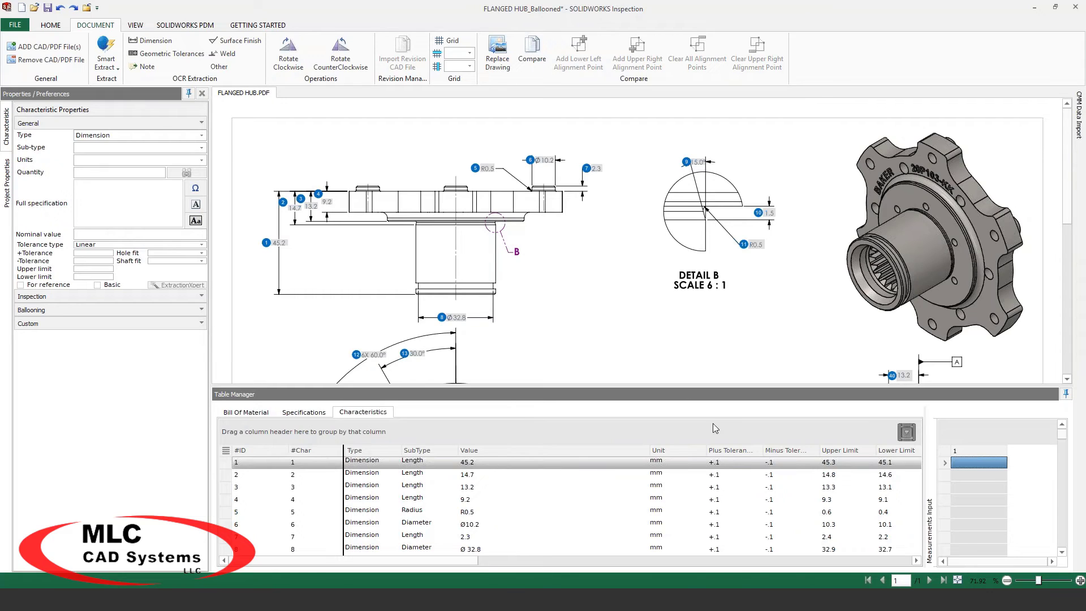
left_click(971, 462)
type("45.2")
key("Return")
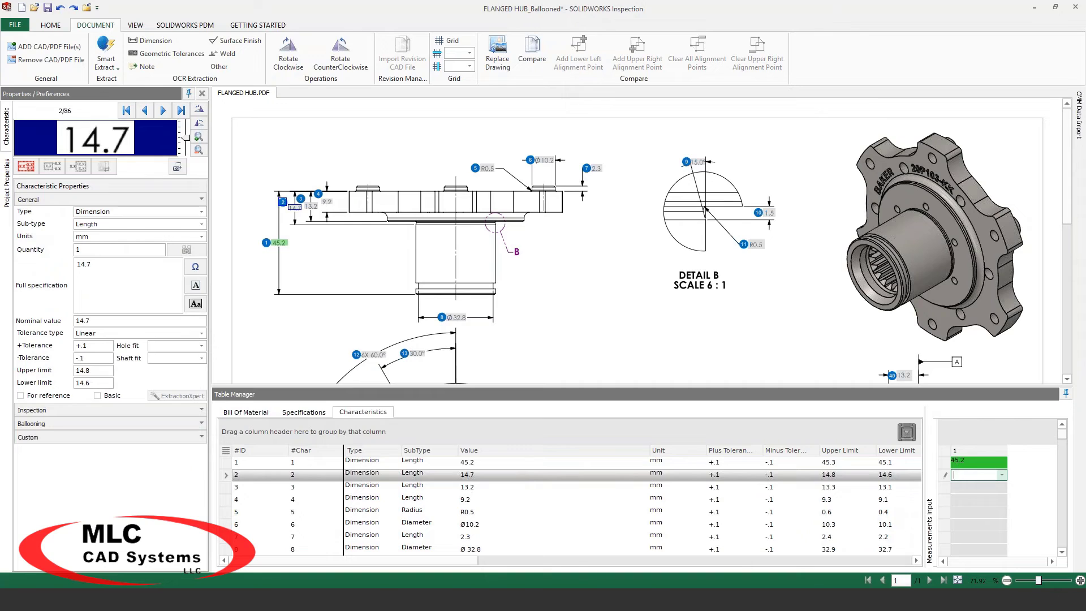
type("14.89")
key("Return")
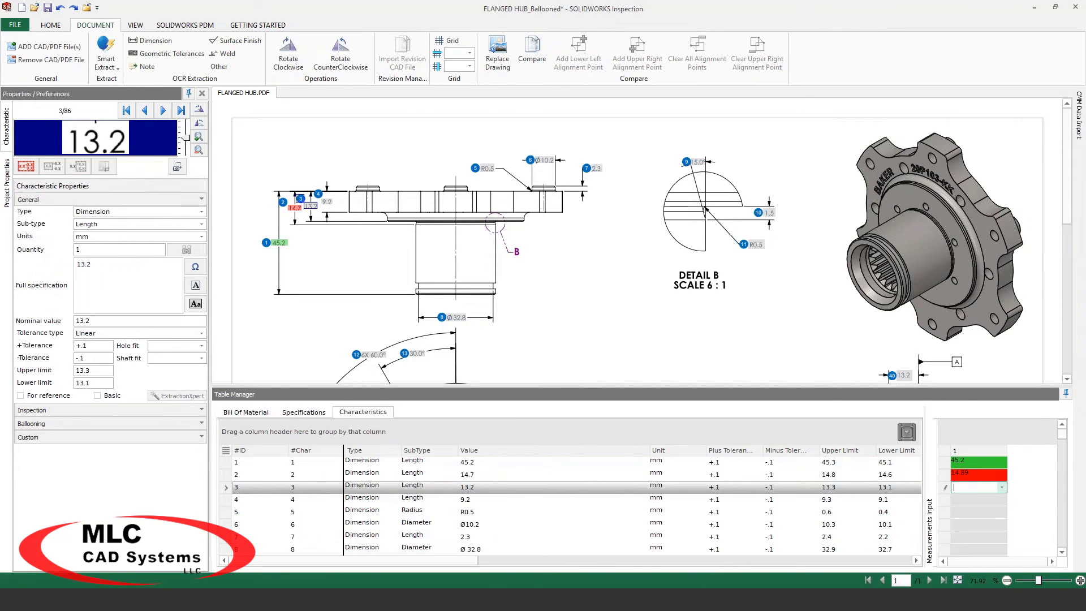
Enter 13.29 as the measured value for characteristic 3, and delete measurement column 1 from the measurements input.
type("13.29")
key("Return")
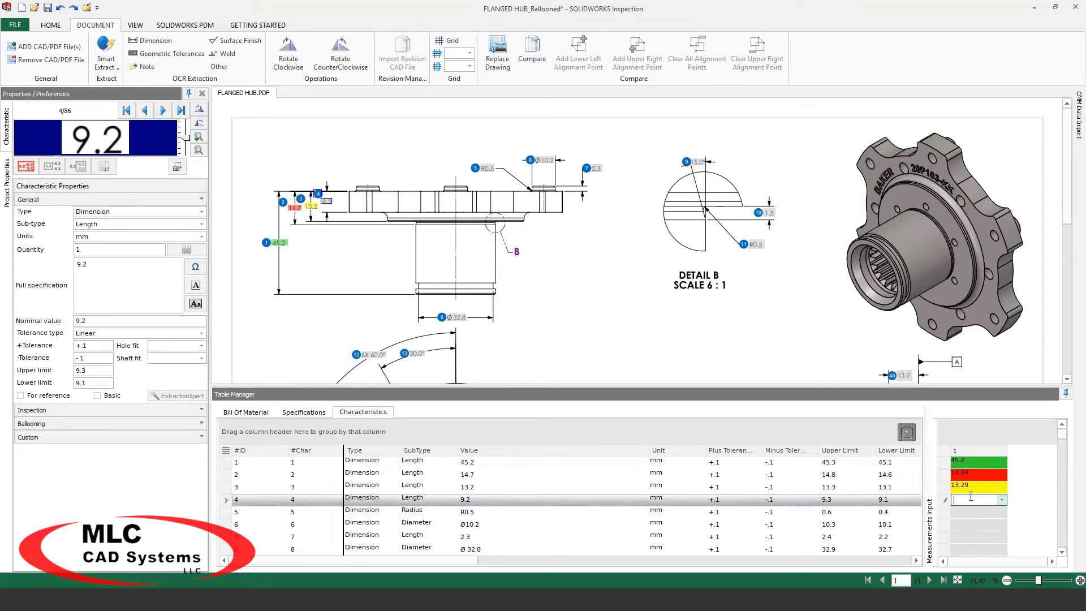
right_click(979, 442)
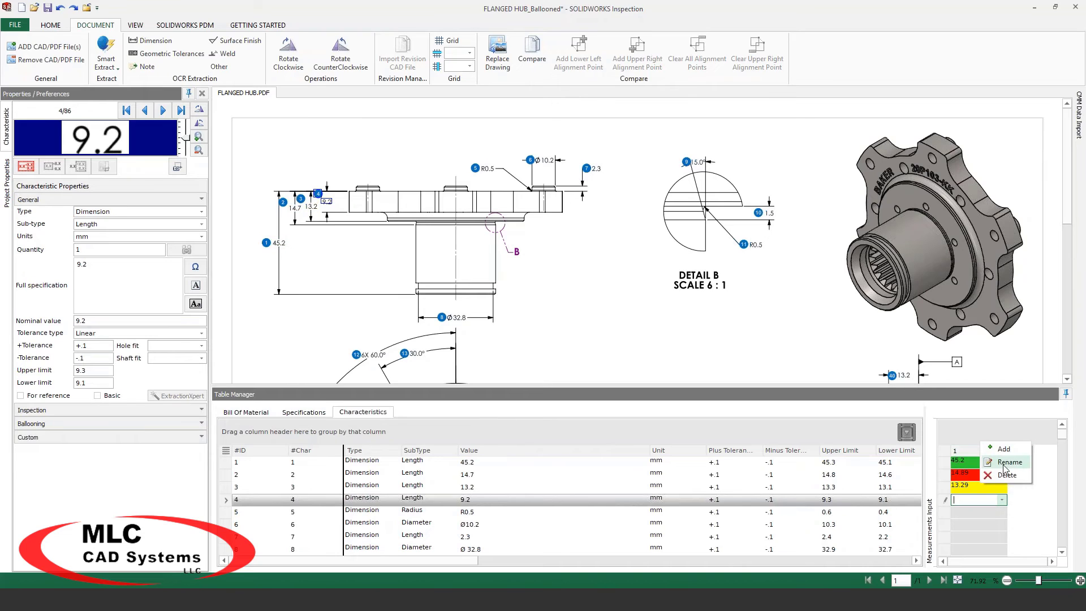
left_click(989, 474)
left_click(517, 318)
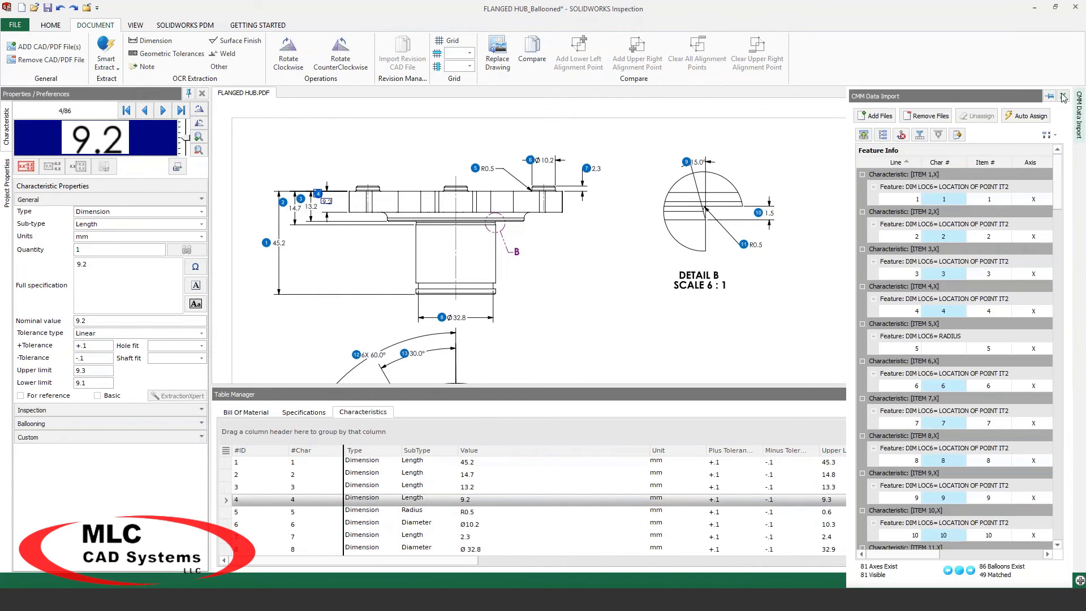
Pin the CMM Data Import pane open, and browse the available templates in its settings to select PC-DMIS.
left_click(1065, 93)
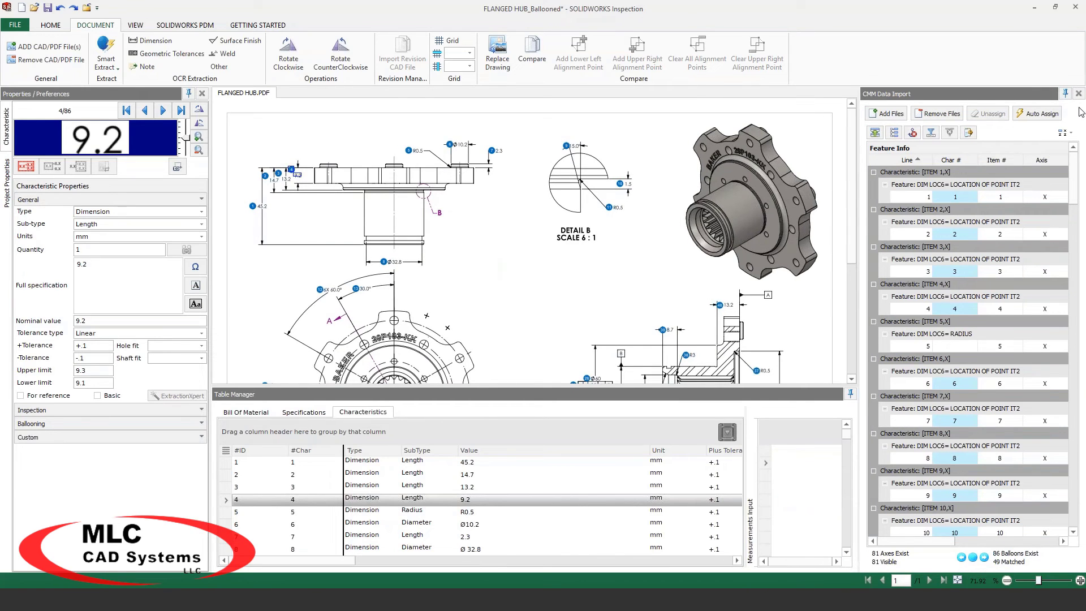
left_click(968, 133)
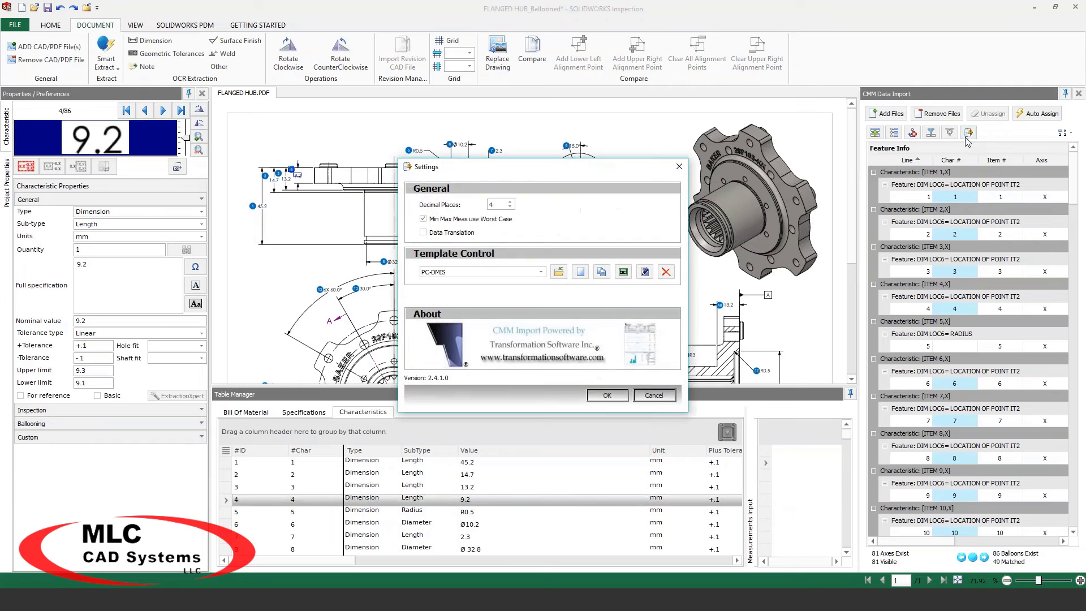
left_click(541, 274)
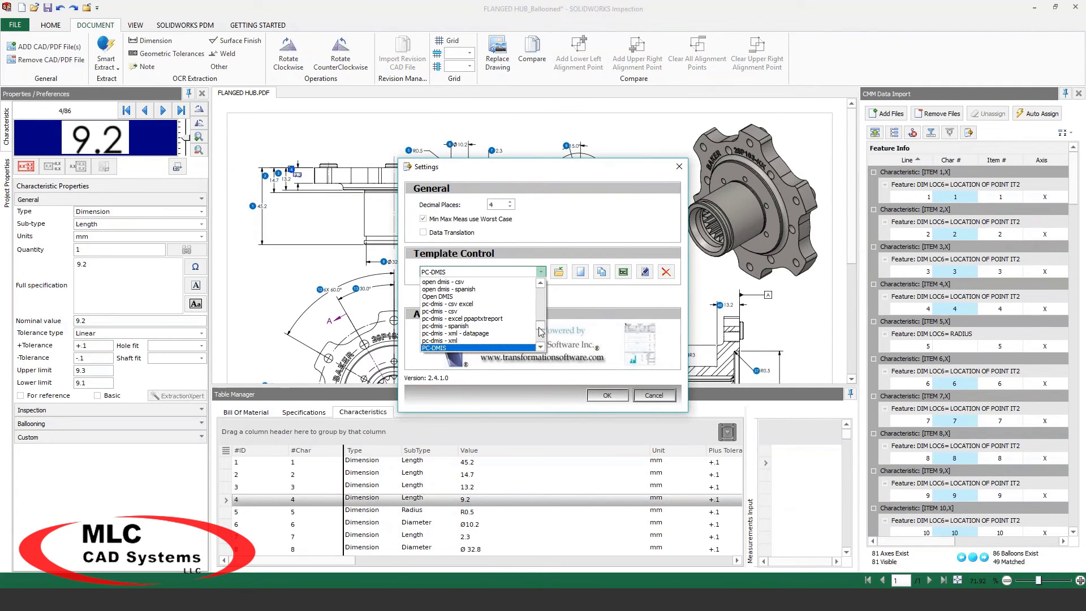
left_click_drag(540, 329, 542, 293)
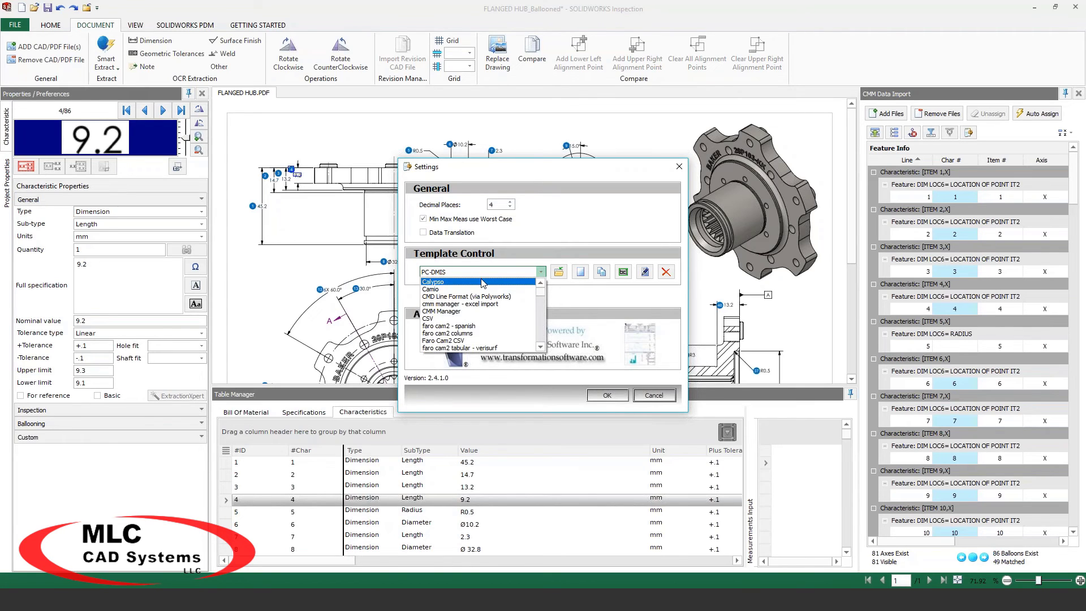
scroll(482, 290, "down", 2)
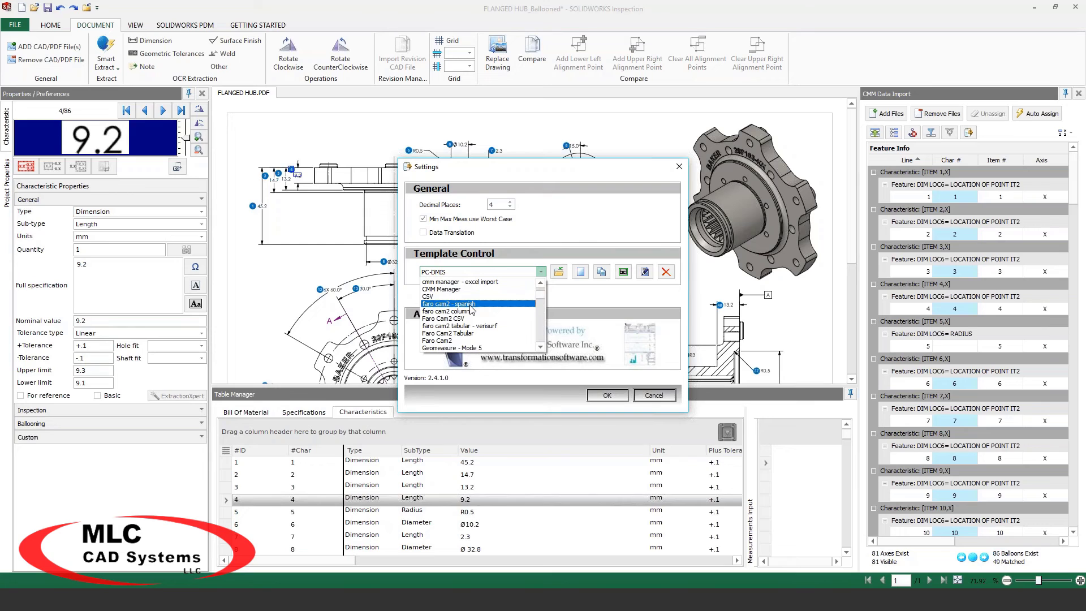
scroll(473, 311, "down", 1)
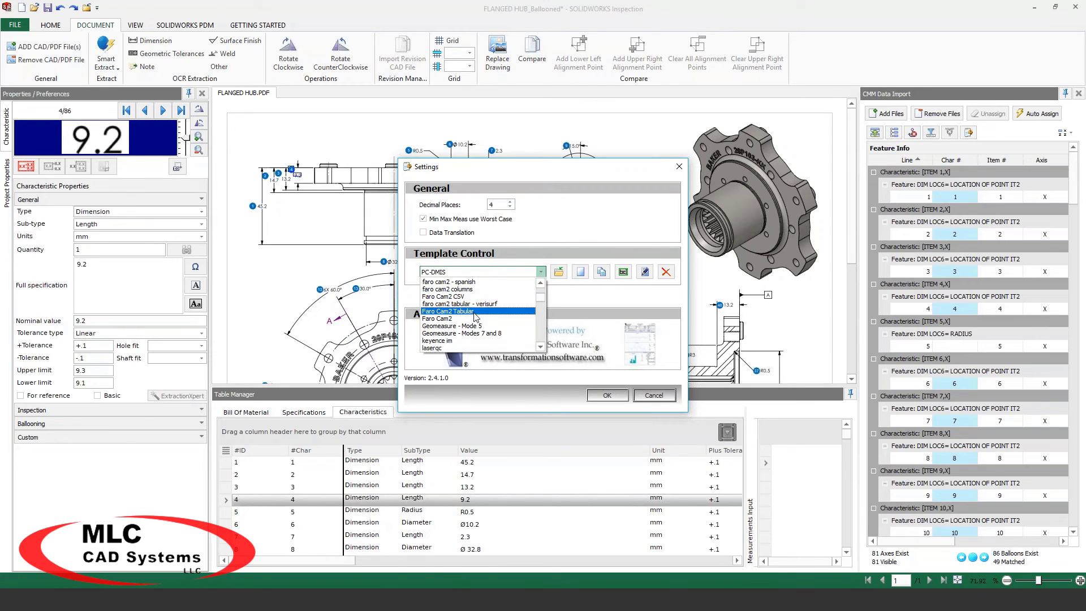
scroll(475, 317, "down", 3)
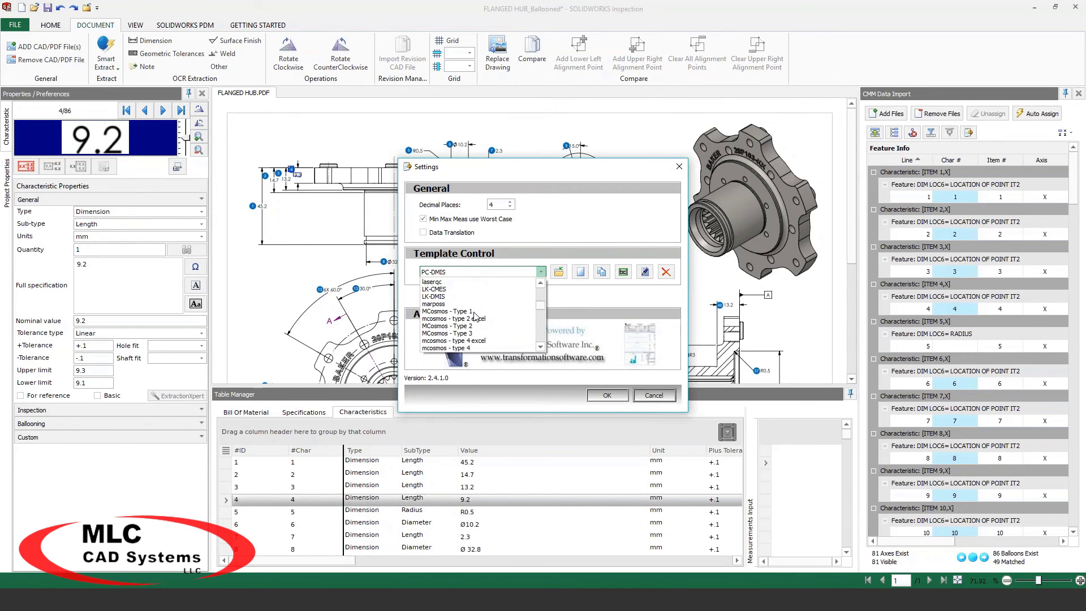
scroll(475, 317, "down", 3)
scroll(478, 318, "down", 2)
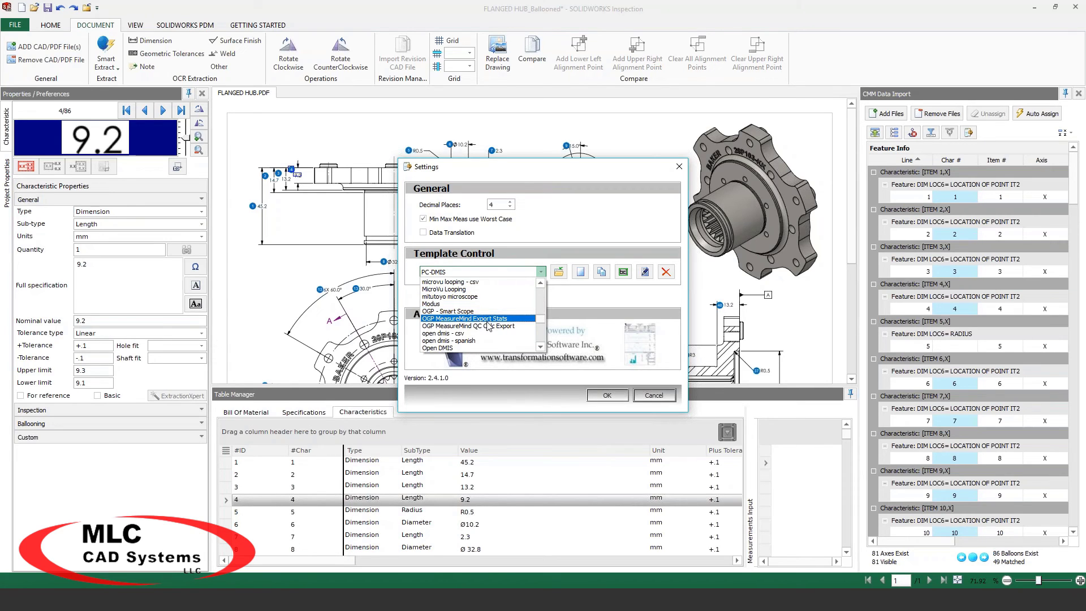
scroll(487, 323, "down", 3)
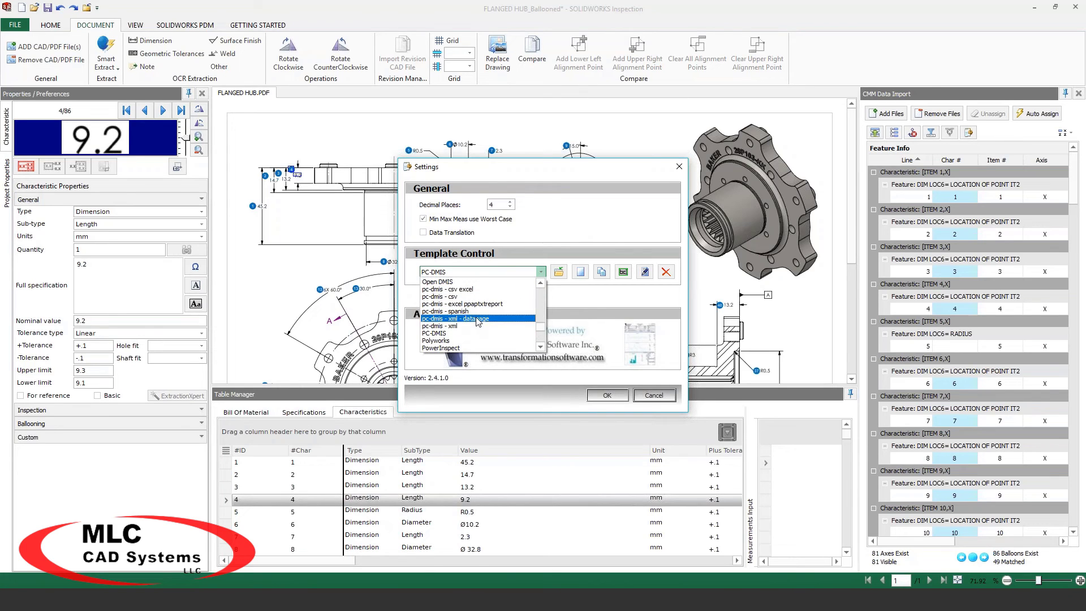
scroll(480, 327, "down", 1)
scroll(492, 321, "down", 2)
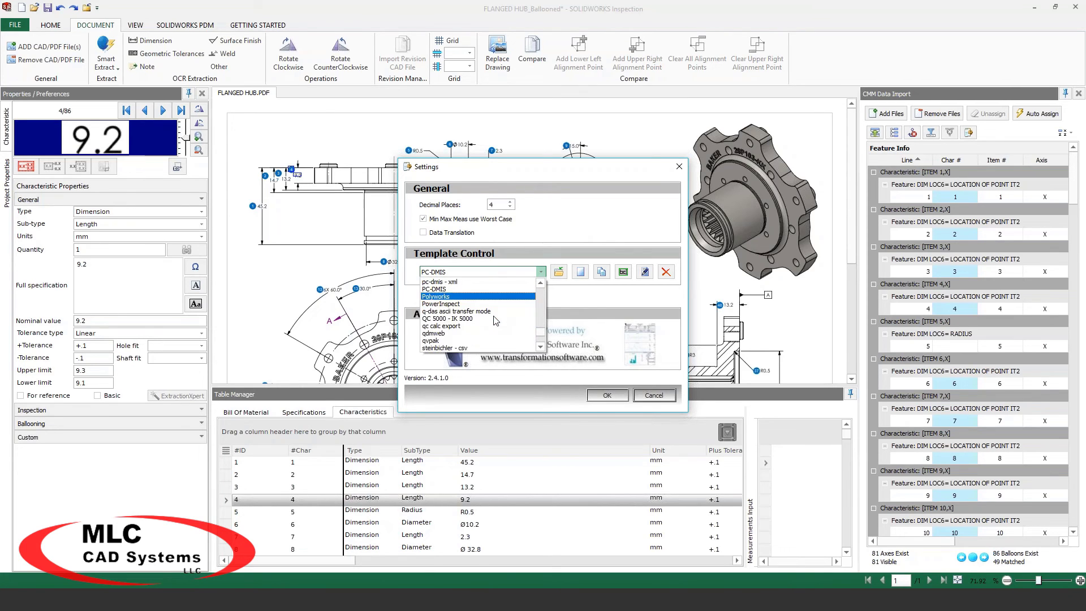
scroll(476, 328, "down", 1)
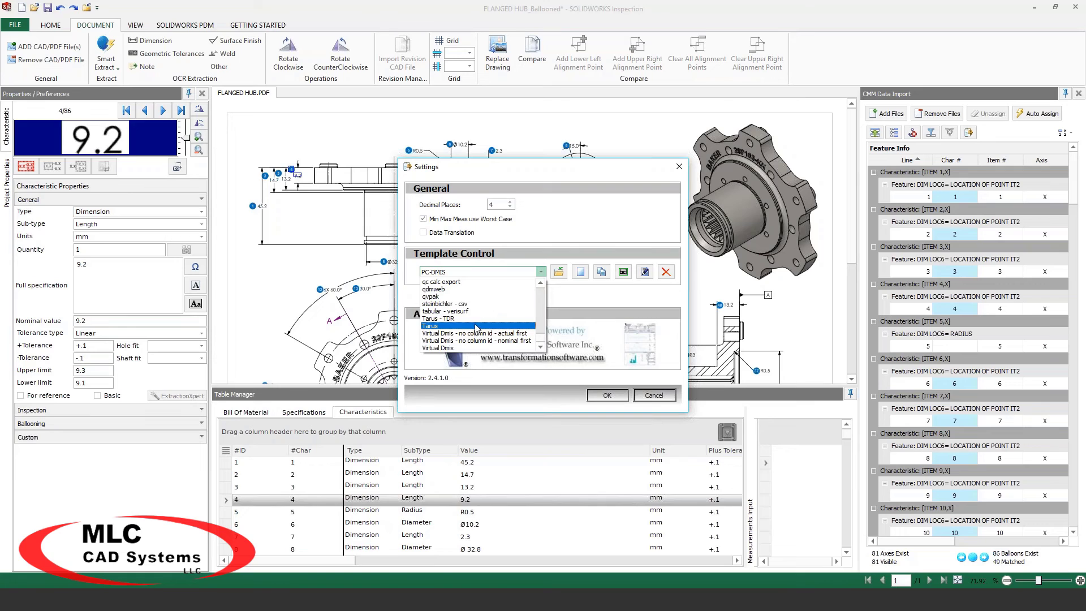
scroll(476, 328, "up", 4)
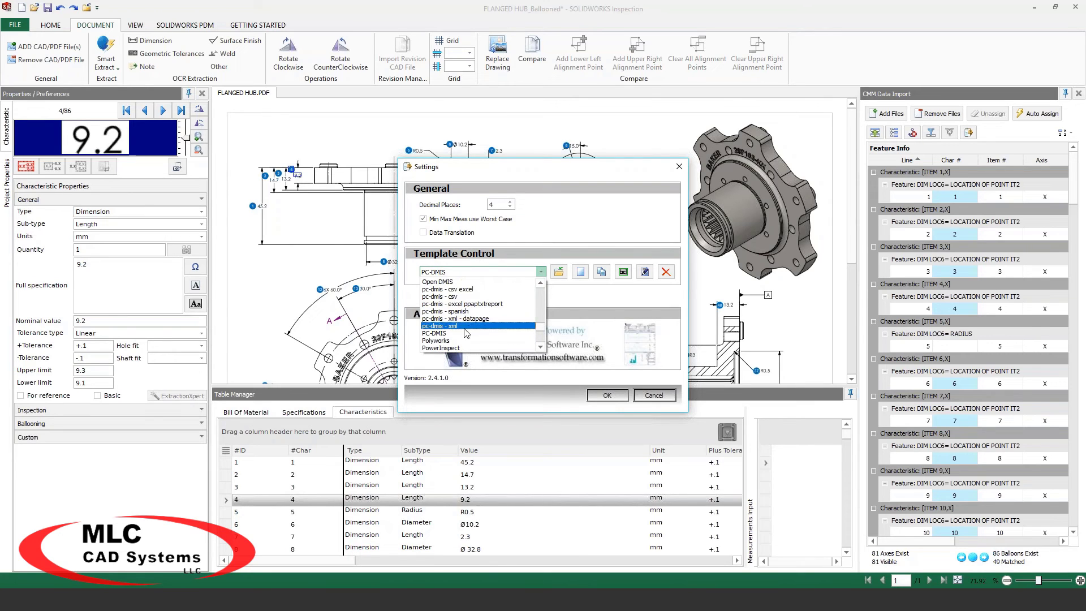
left_click(478, 333)
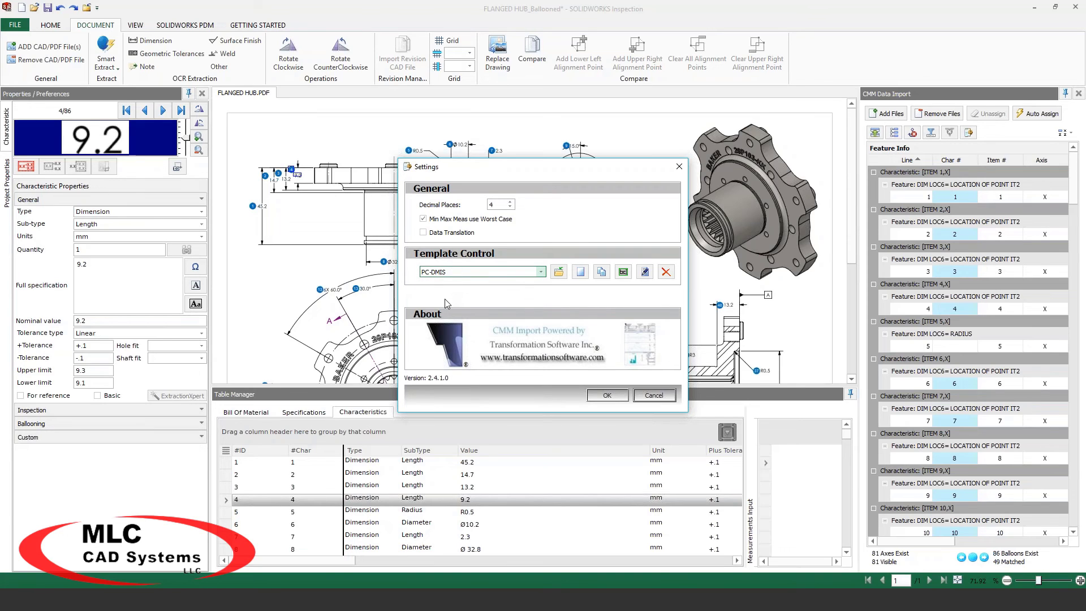
left_click(607, 395)
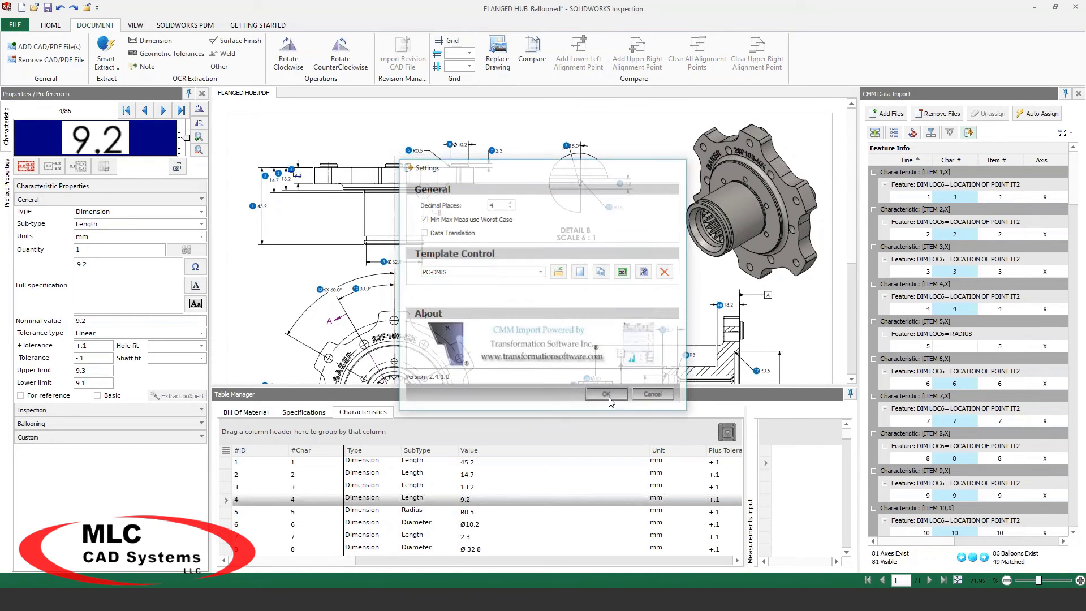
Add the CMM results file PCDMIS Flanged Hub_test.txt from the Inspection Webinar folder on the desktop.
left_click(895, 116)
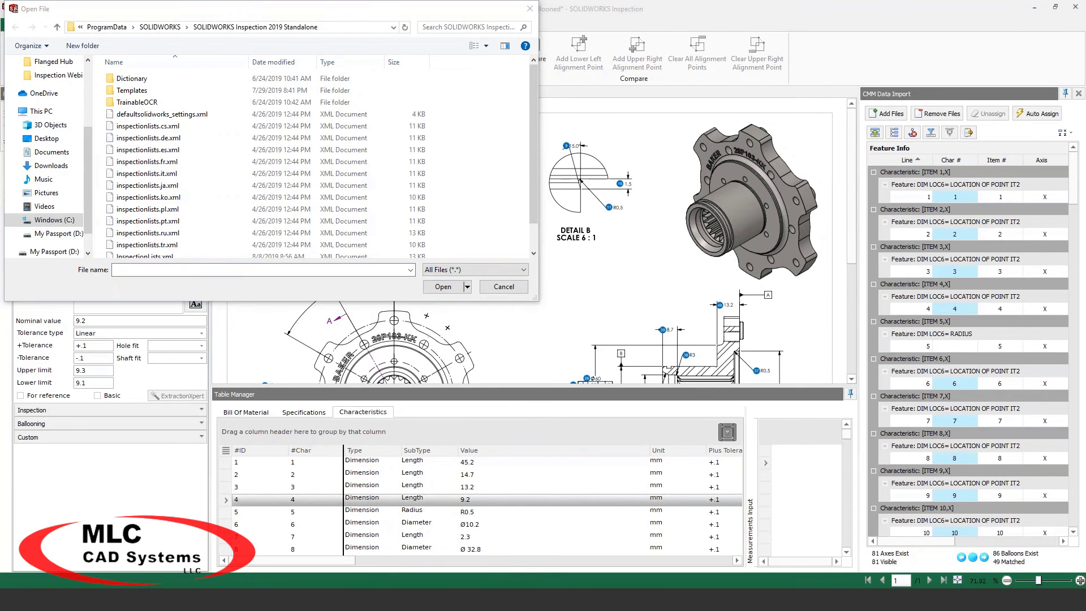
left_click(342, 27)
type("C:\\Users\\Kali Gonzalez\\Desktop\\Inspection Webinar")
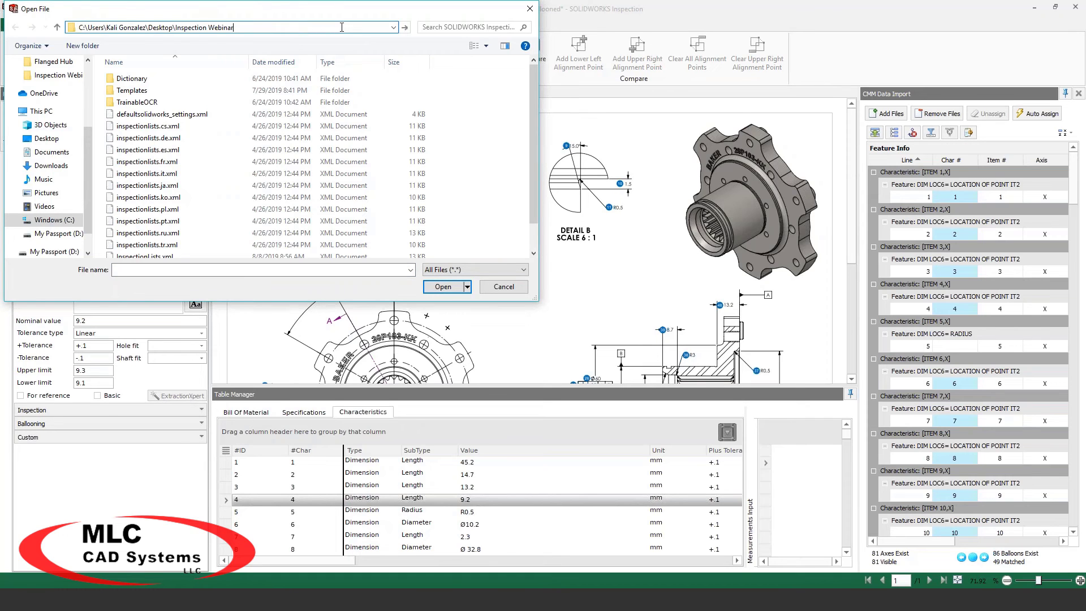
key("Return")
left_click(195, 198)
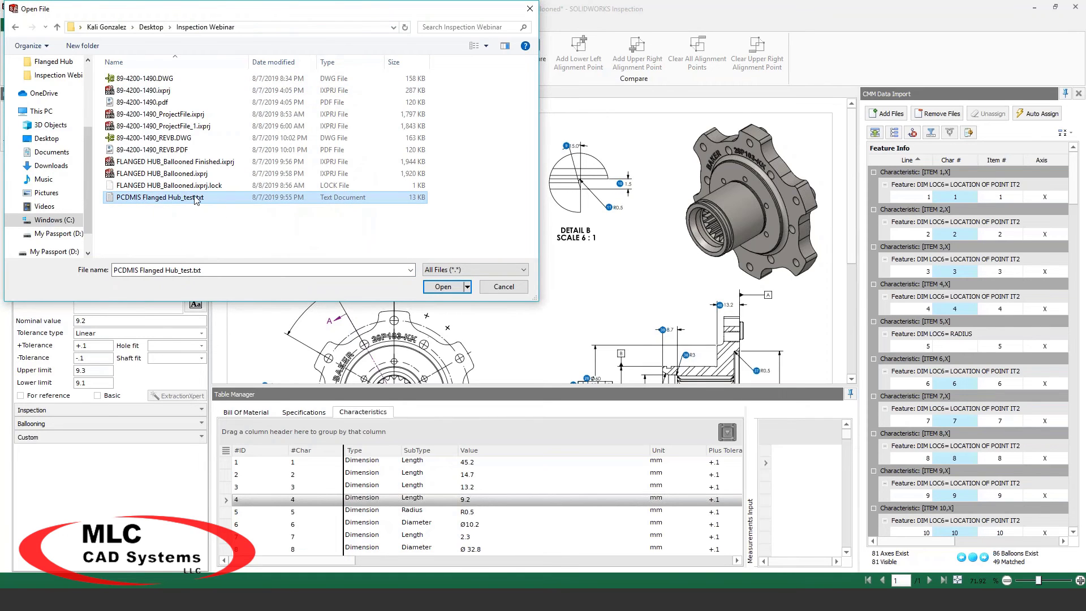
left_click(442, 286)
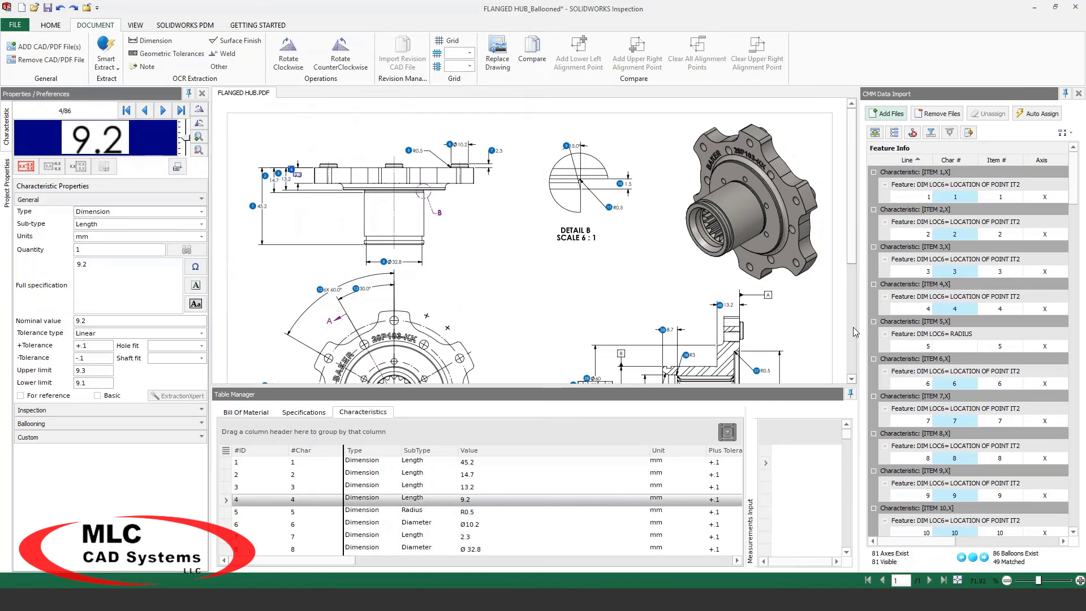
Auto-assign the CMM results to the characteristics by Item #, overwriting any existing results, and check the measurement column.
left_click(1034, 116)
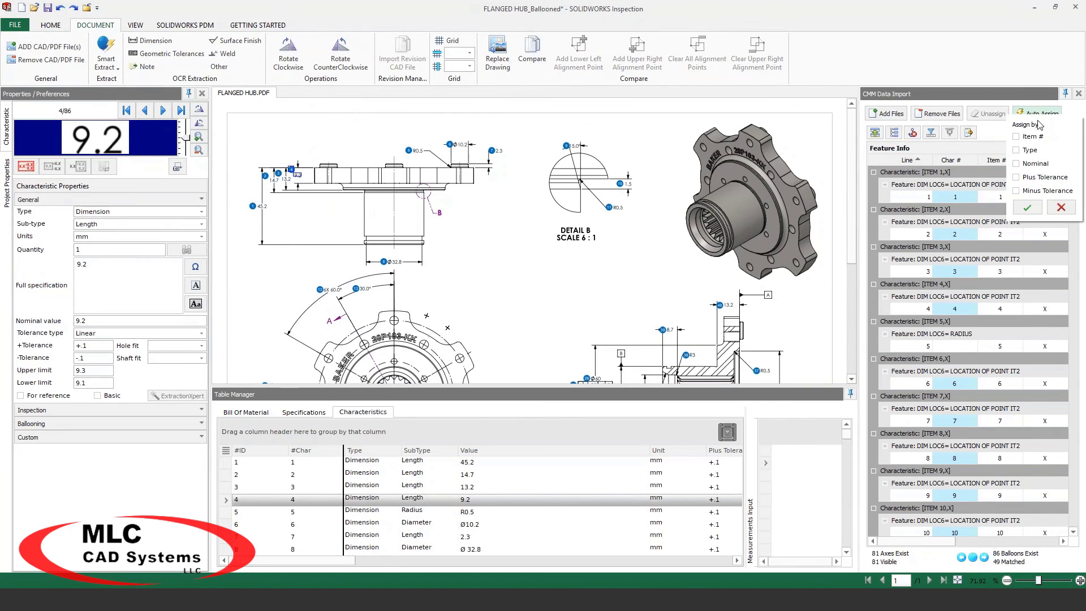
left_click(1016, 137)
left_click(1027, 208)
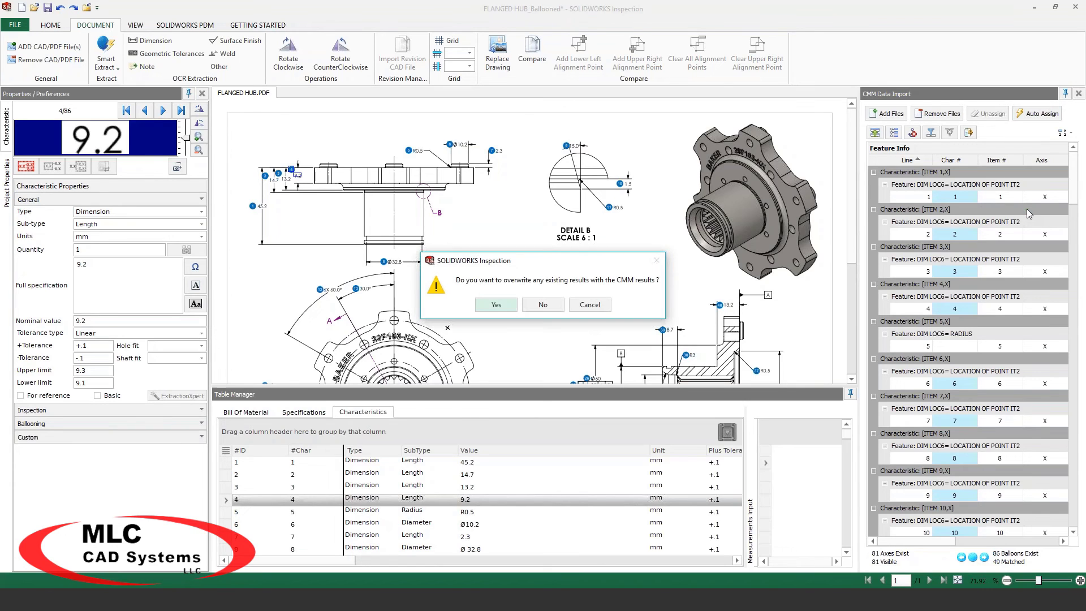
left_click(501, 305)
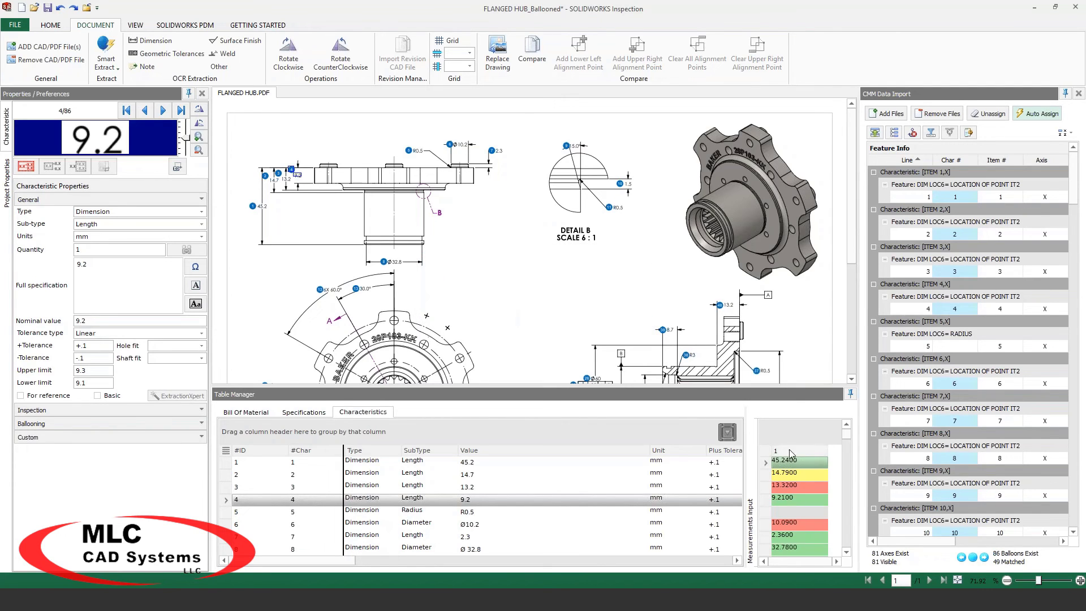
left_click_drag(846, 434, 847, 489)
left_click_drag(834, 514, 839, 433)
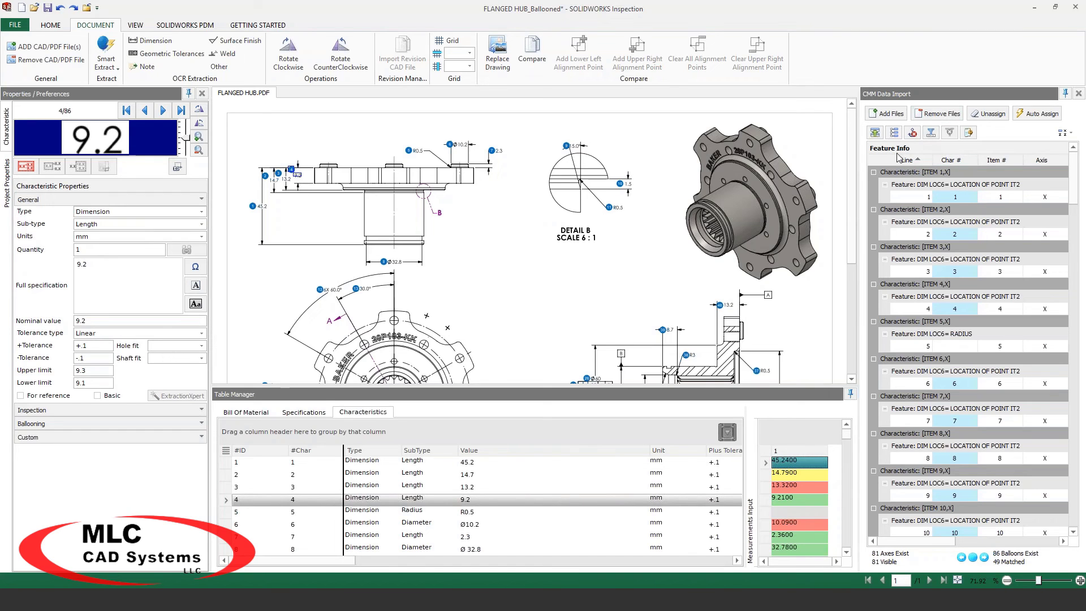
Widen the CMM Data Import pane and manually assign the item 5 radius result to characteristic 5.
left_click_drag(858, 168, 837, 168)
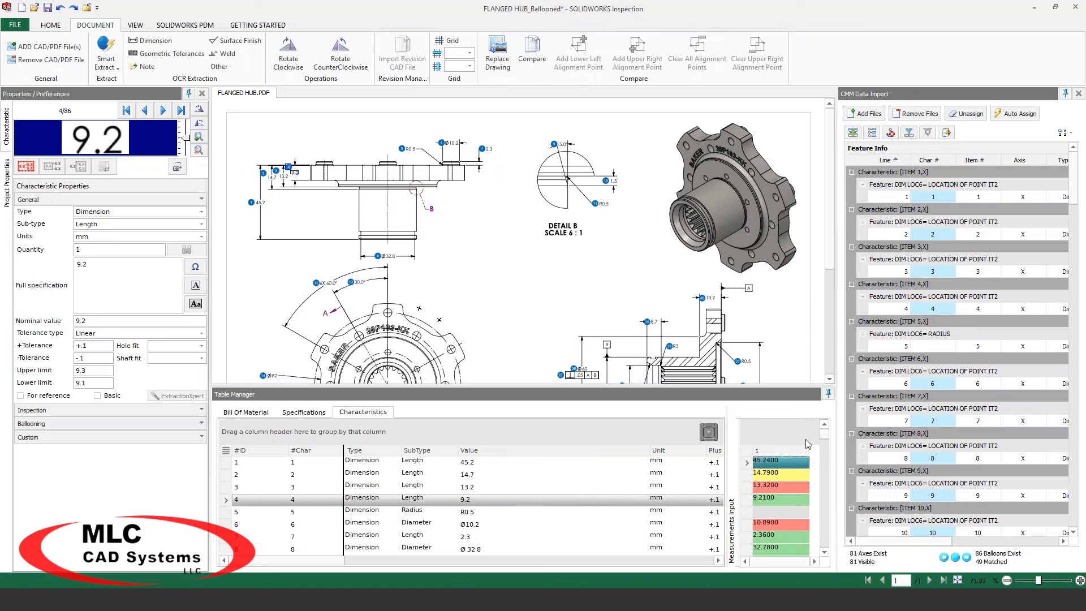
left_click(249, 514)
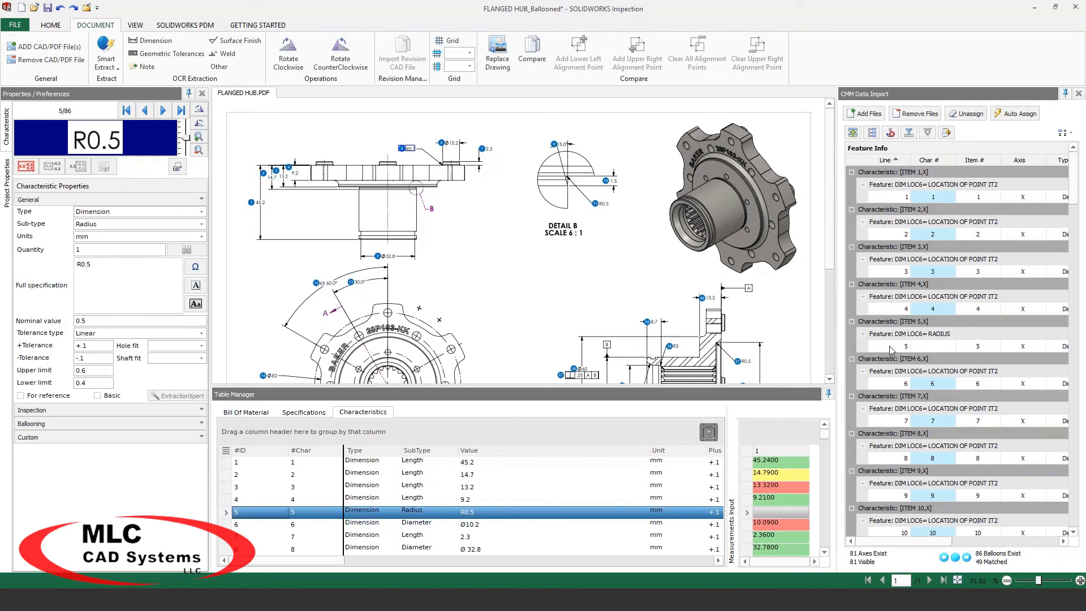
left_click_drag(892, 350, 901, 360)
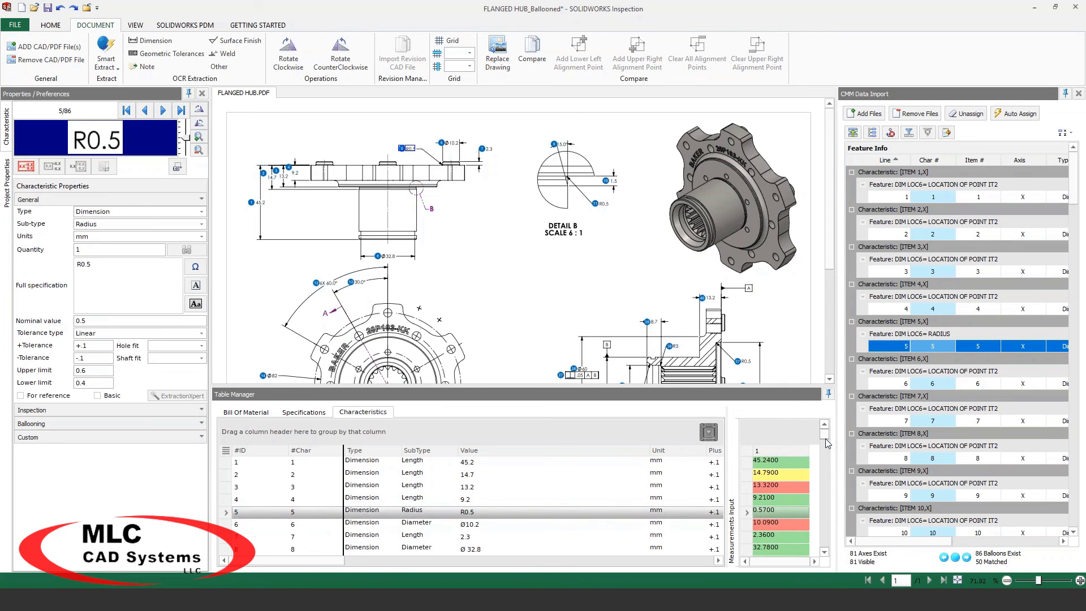
Manually assign the item 11 radius result from the CMM data to characteristic 11.
scroll(826, 439, "down", 2)
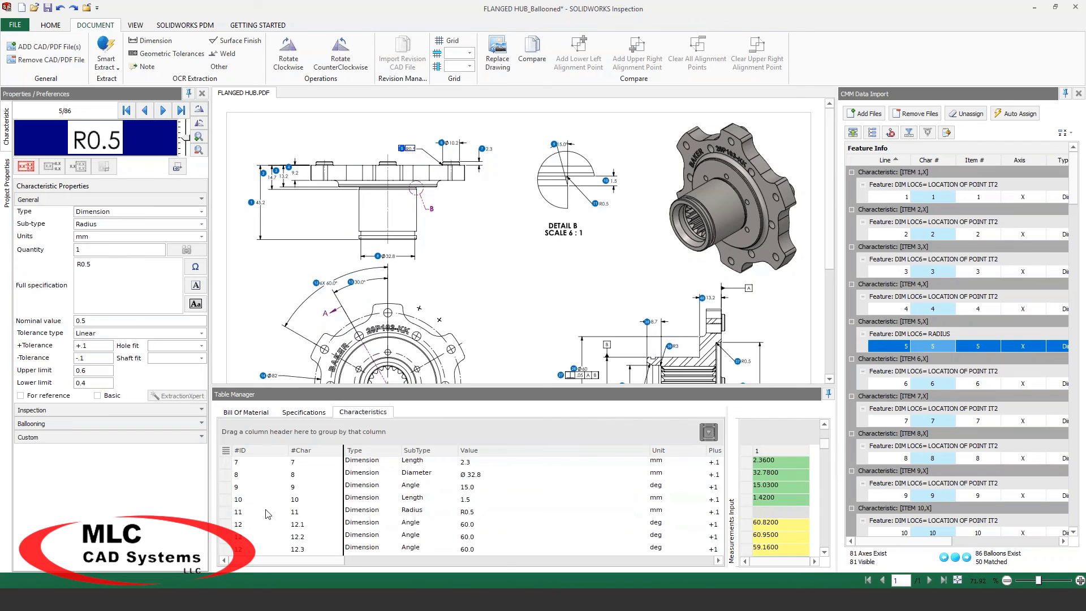
left_click(247, 513)
scroll(925, 476, "down", 2)
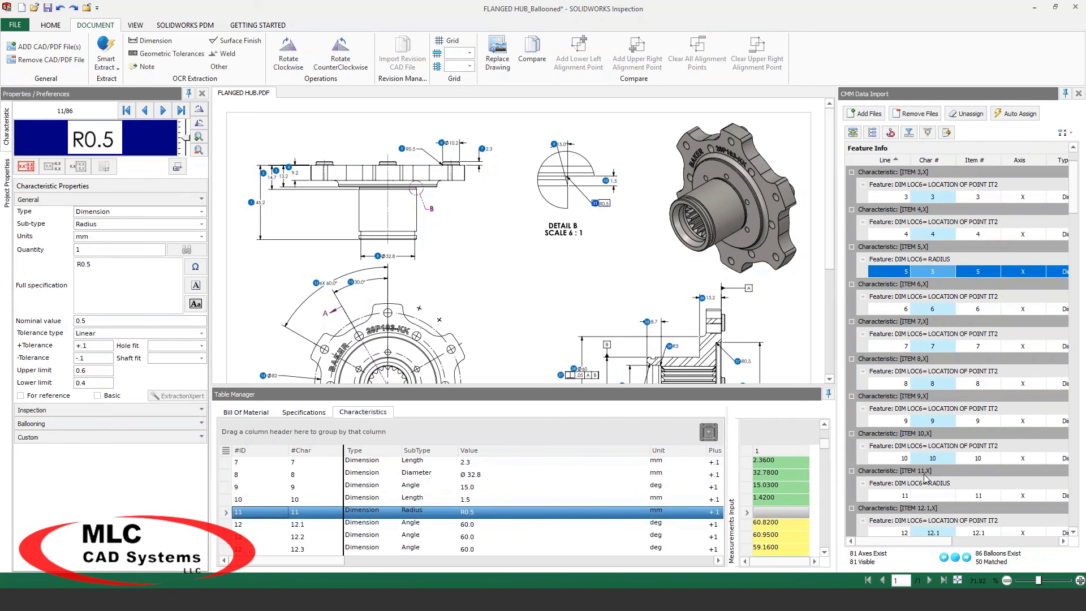
left_click(879, 496)
left_click(902, 502)
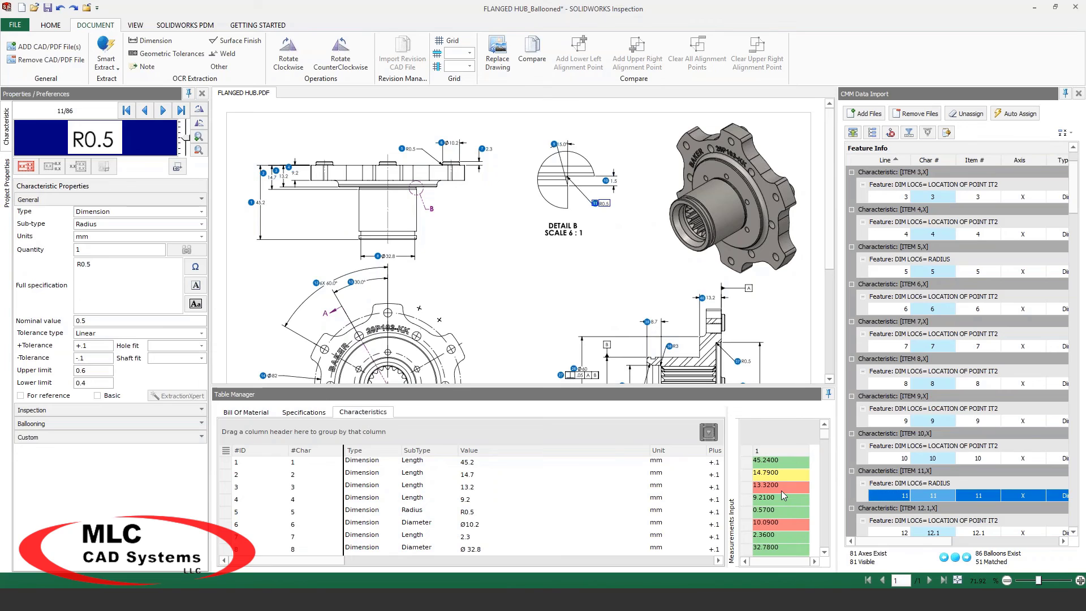
Export the inspection results to Excel with the AS9102 - MXpert.xlt template, overwriting the existing FLANGED HUB-FAIR.xls.
left_click(51, 26)
left_click(656, 69)
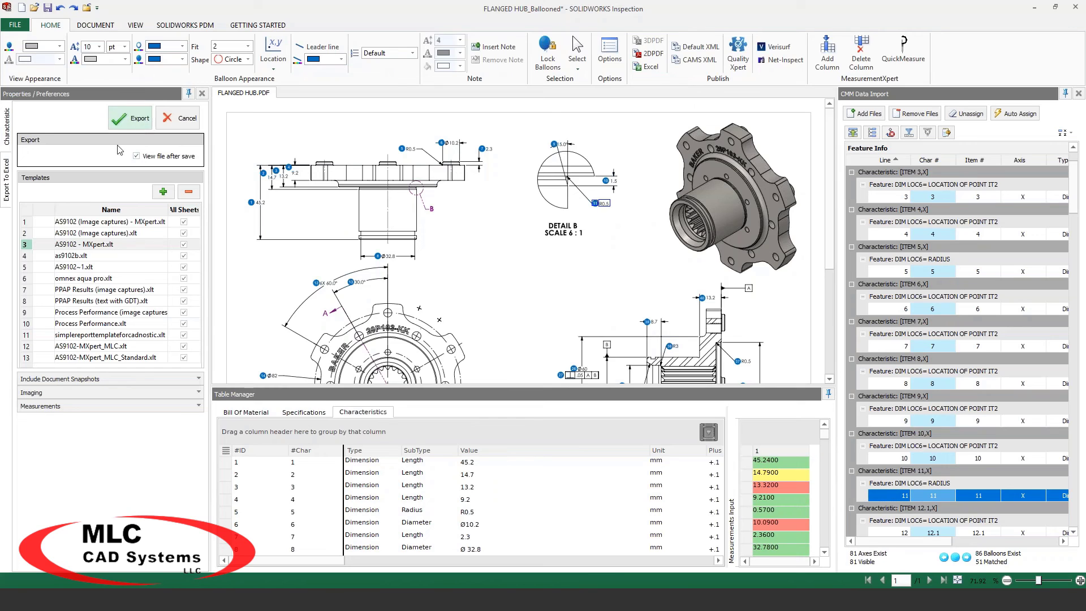
left_click(130, 117)
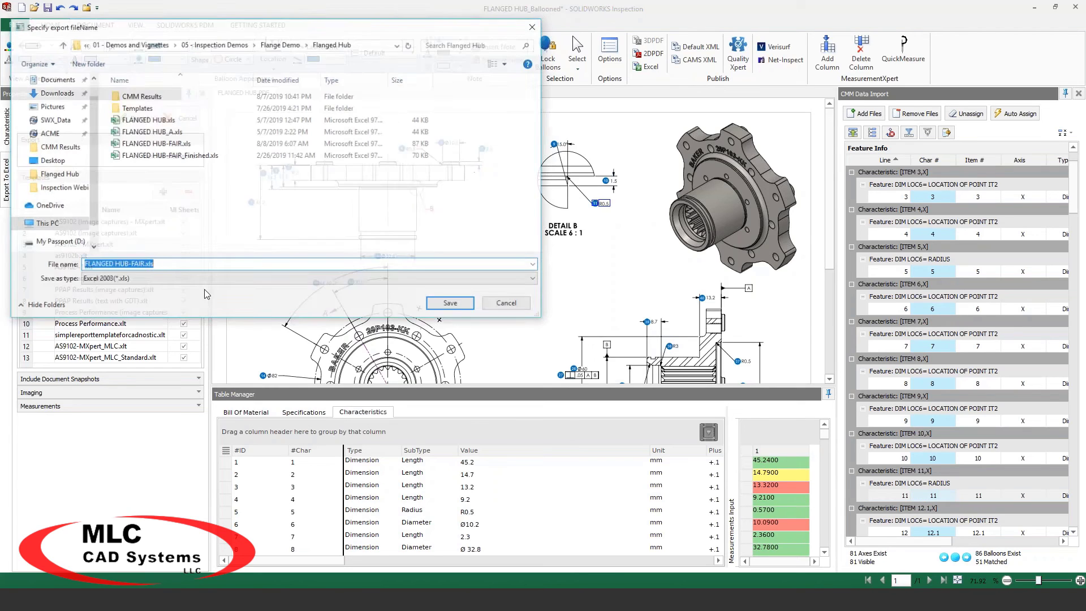
left_click(458, 306)
left_click(566, 303)
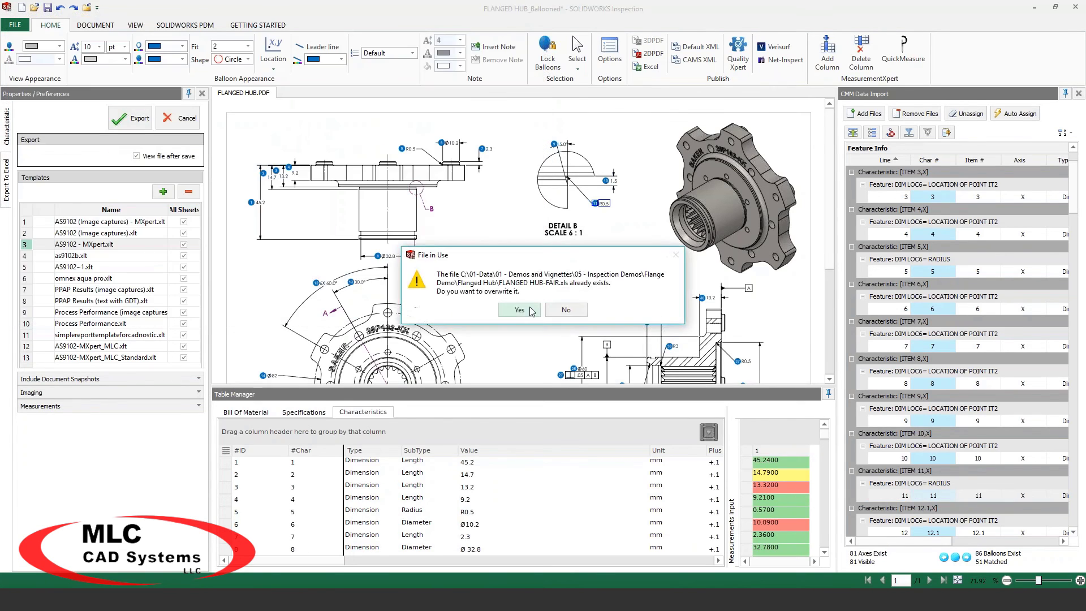
left_click(523, 313)
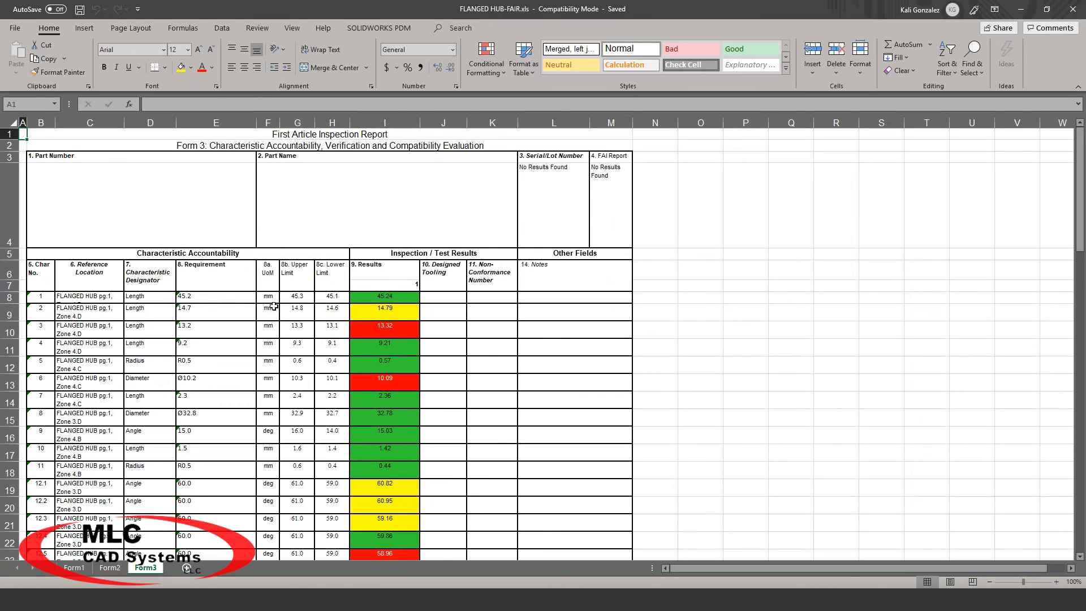
Review the color-coded results on Form3 of the exported first article report, and return to SOLIDWORKS Inspection.
scroll(271, 307, "down", 1)
scroll(390, 257, "down", 3)
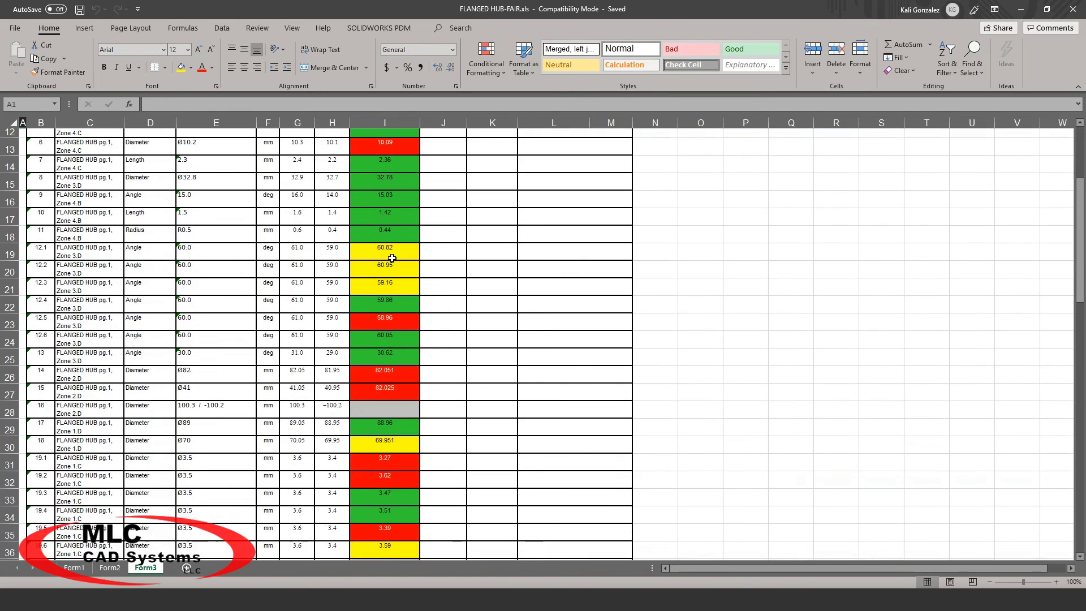
scroll(390, 208, "up", 4)
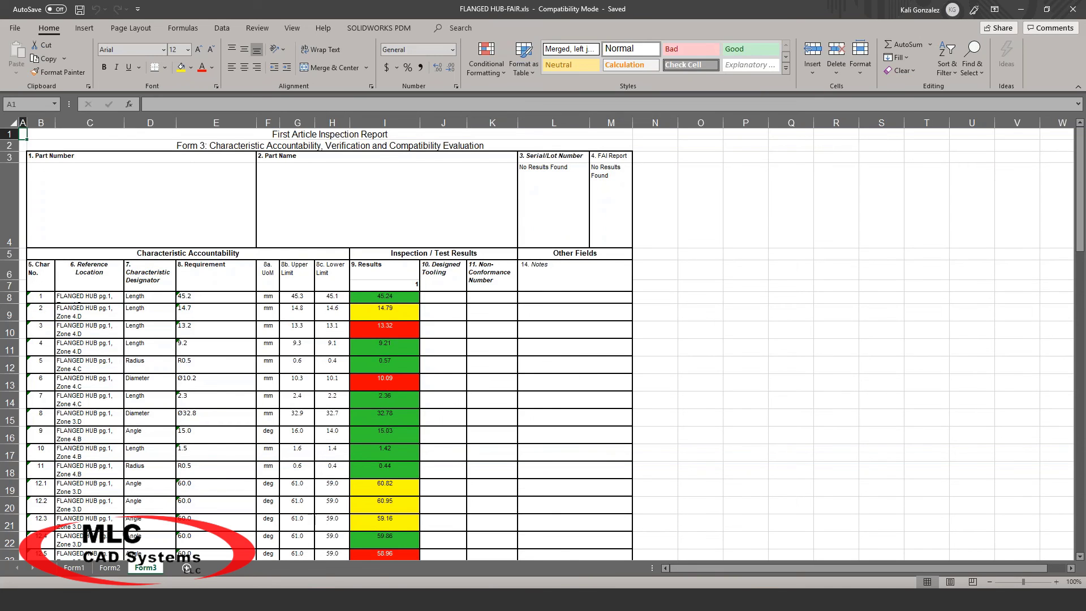
left_click(698, 599)
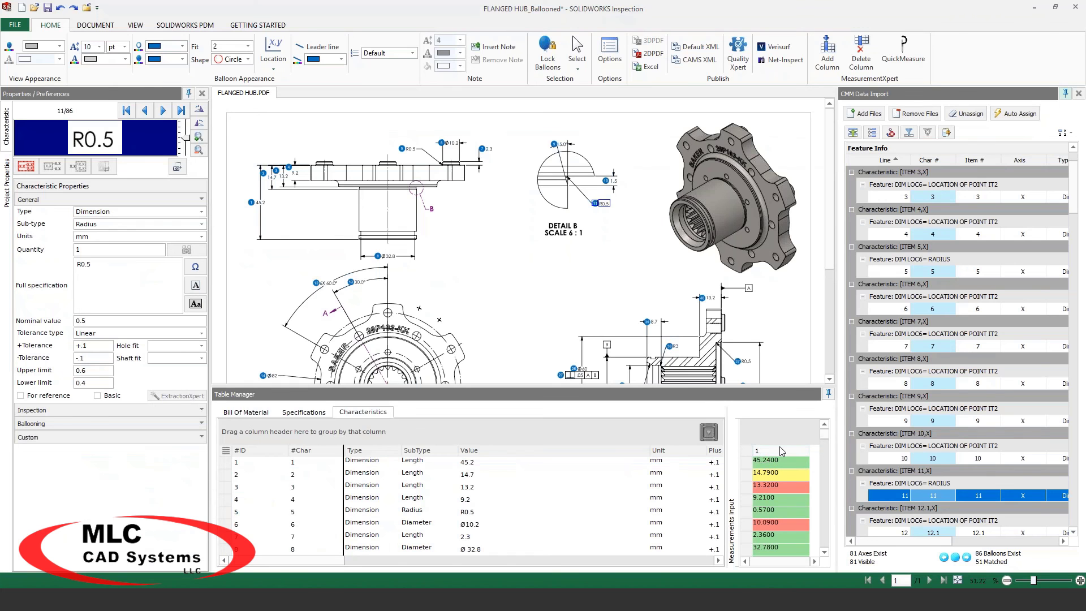